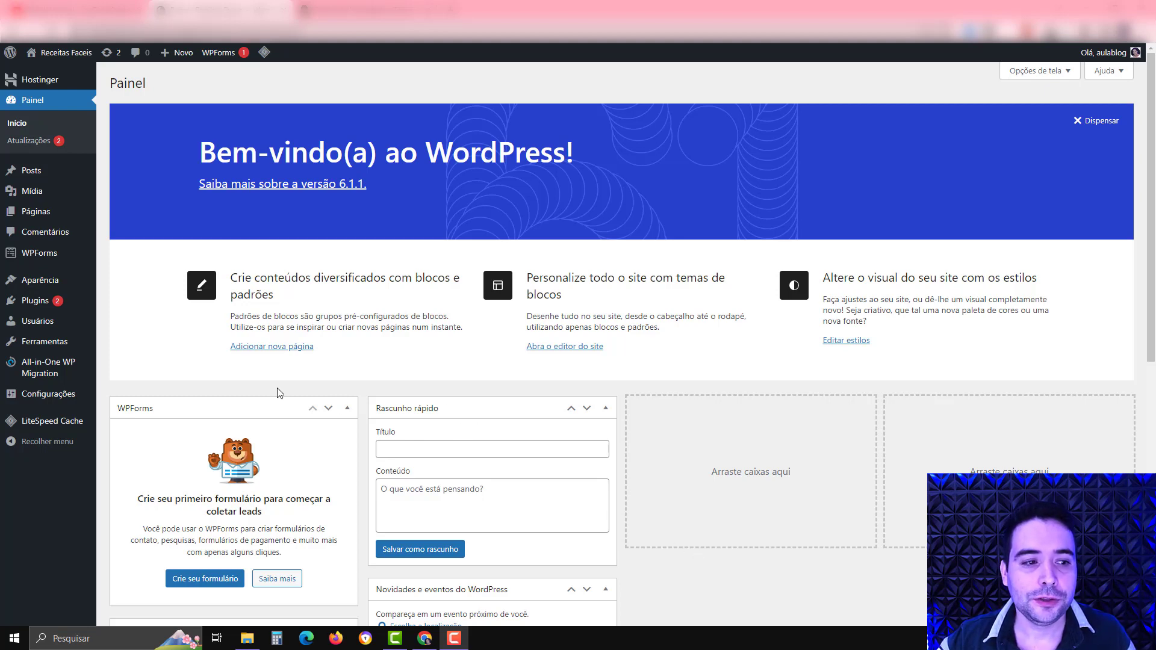
Find the Cream Blog Lite theme among the new themes, install it and activate it.
mouse_move(42, 283)
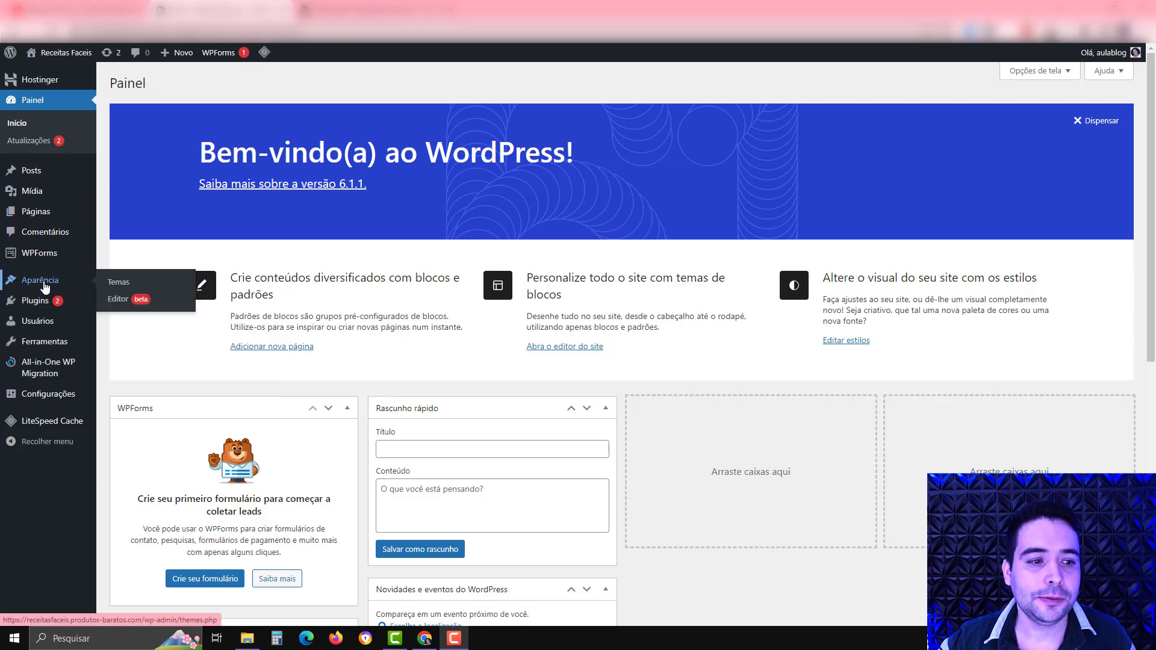
click(119, 286)
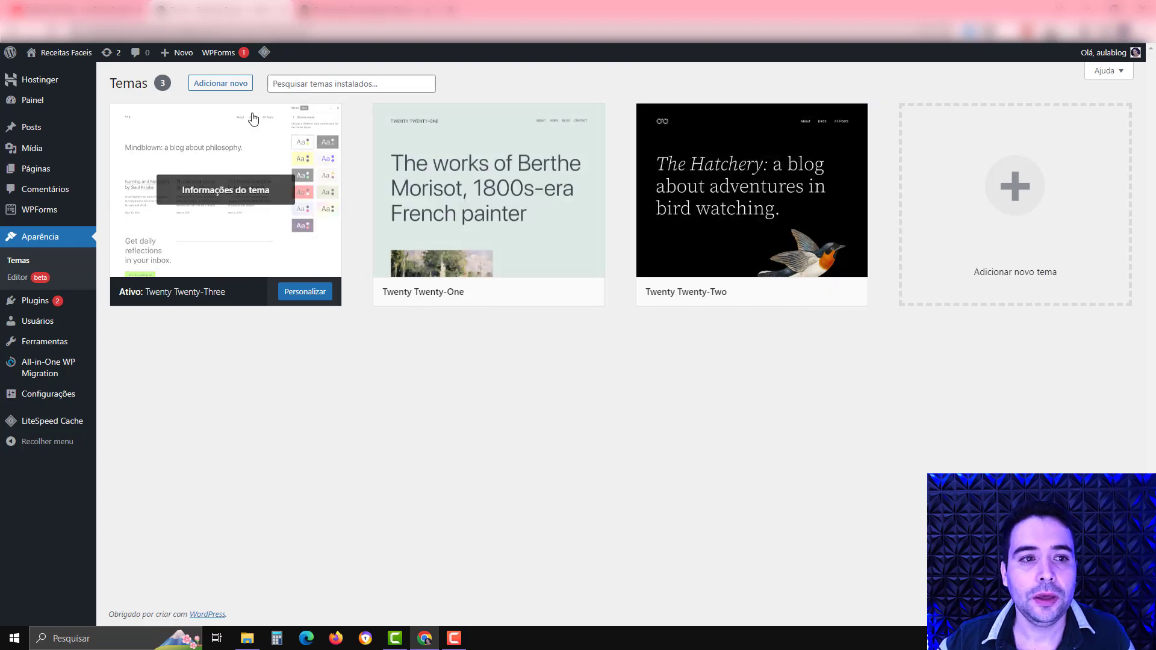
click(227, 84)
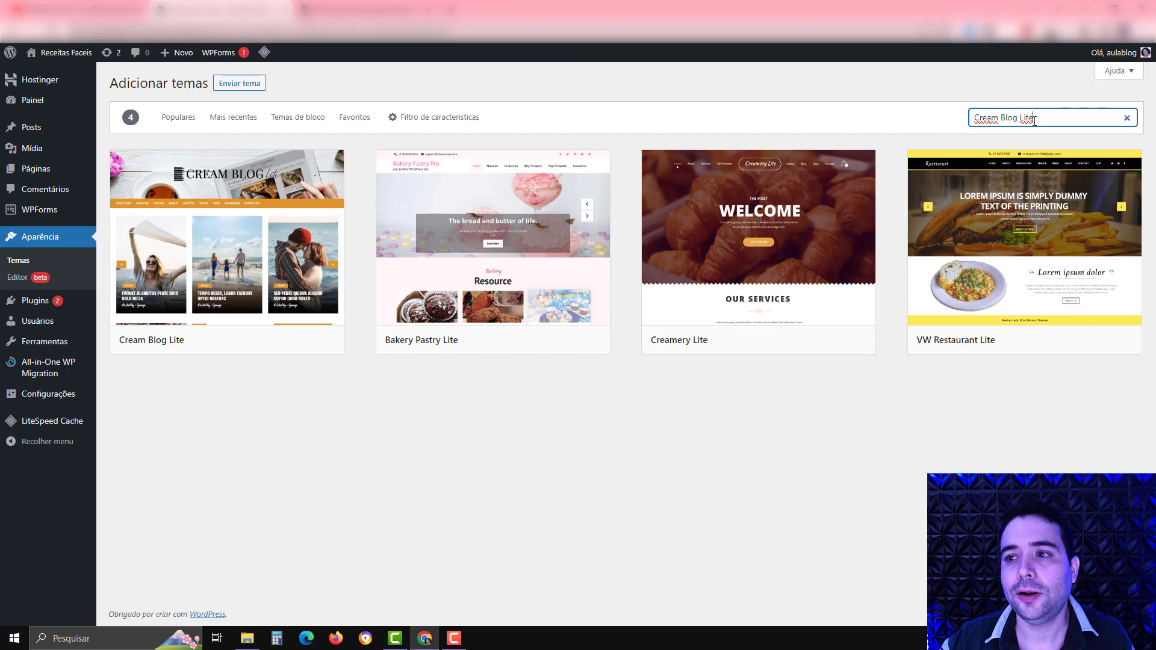
mouse_move(215, 202)
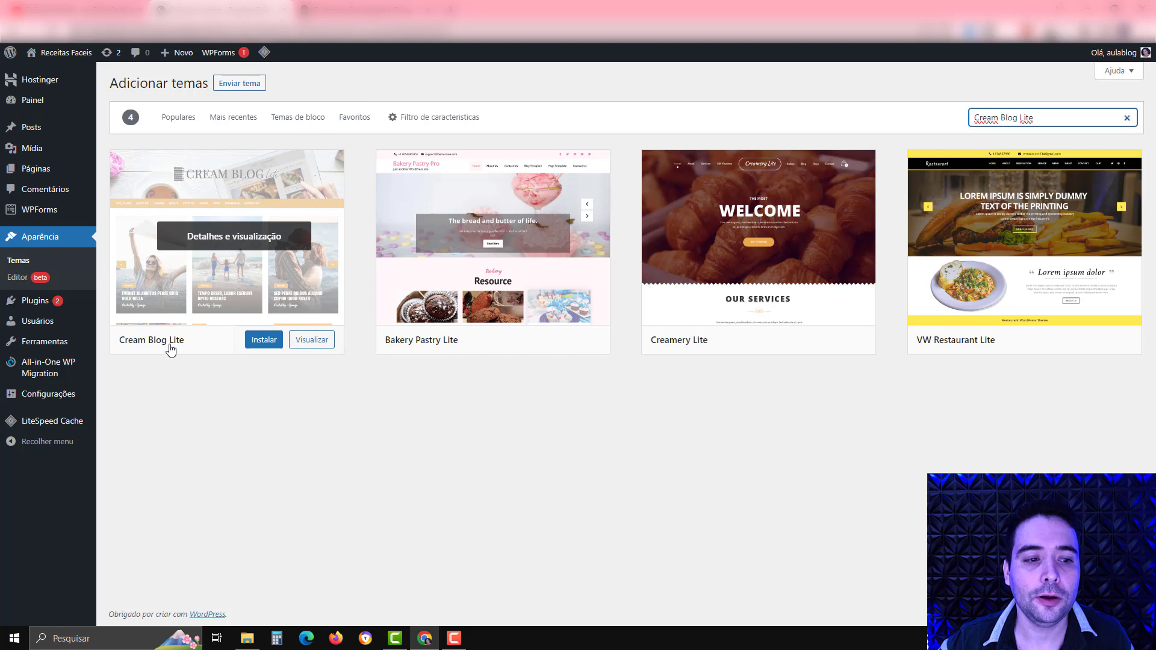
click(264, 340)
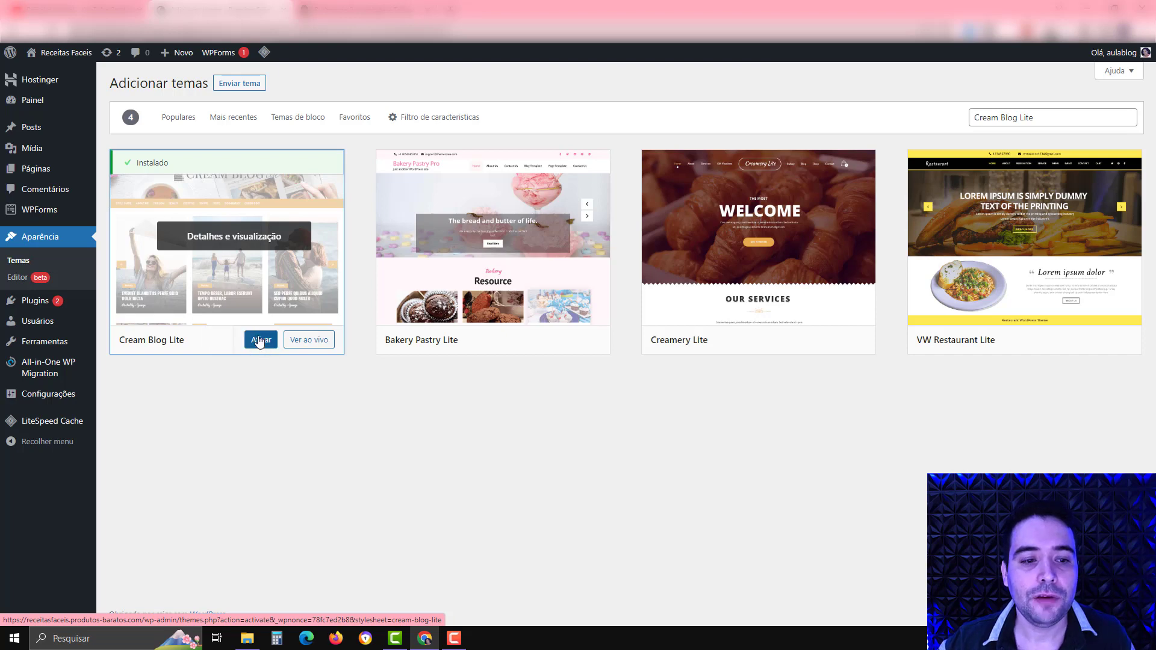
click(260, 341)
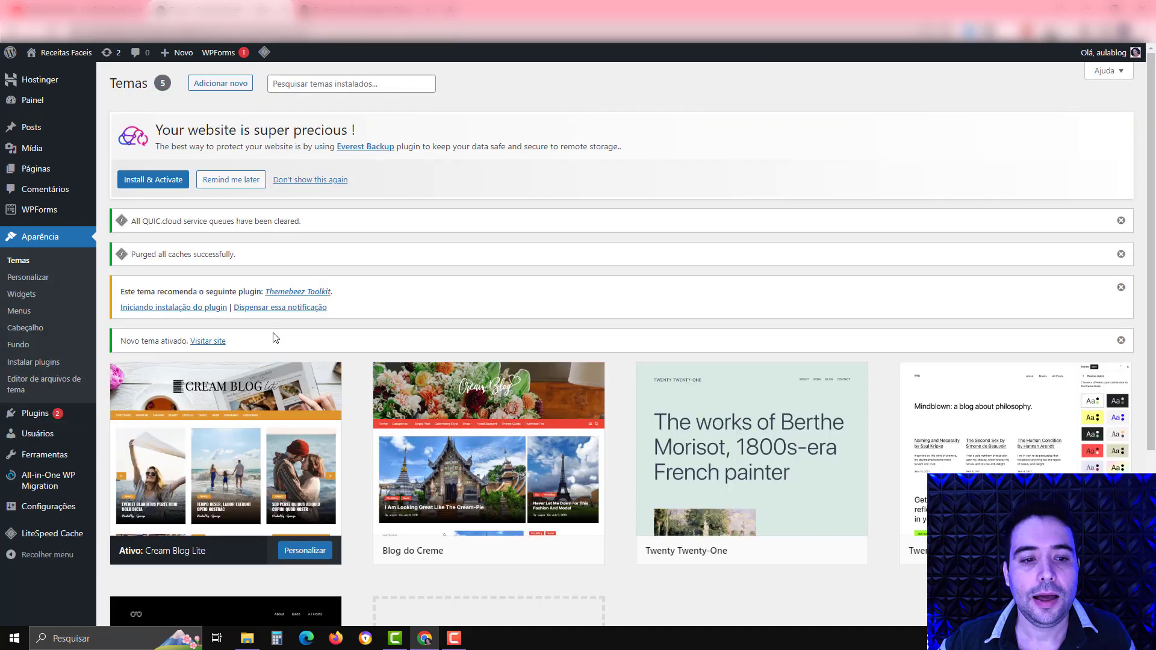
Translate the themes page into Portuguese, and install and activate the recommended Themebeez Toolkit plugin.
right_click(317, 331)
click(367, 462)
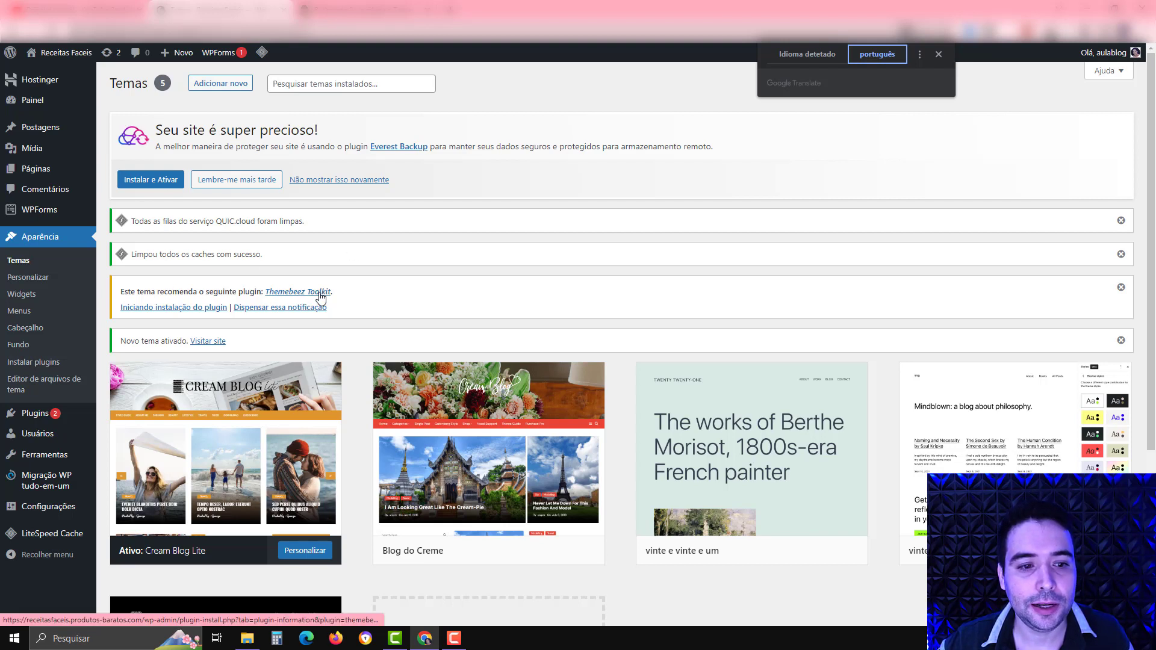
click(196, 312)
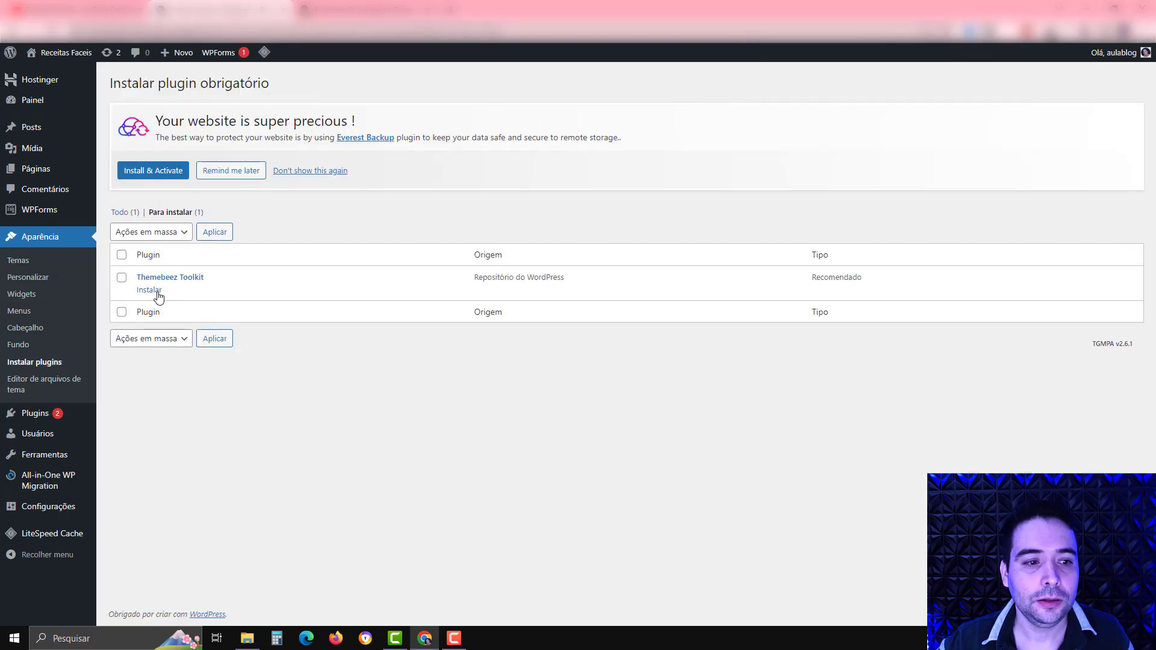
click(151, 291)
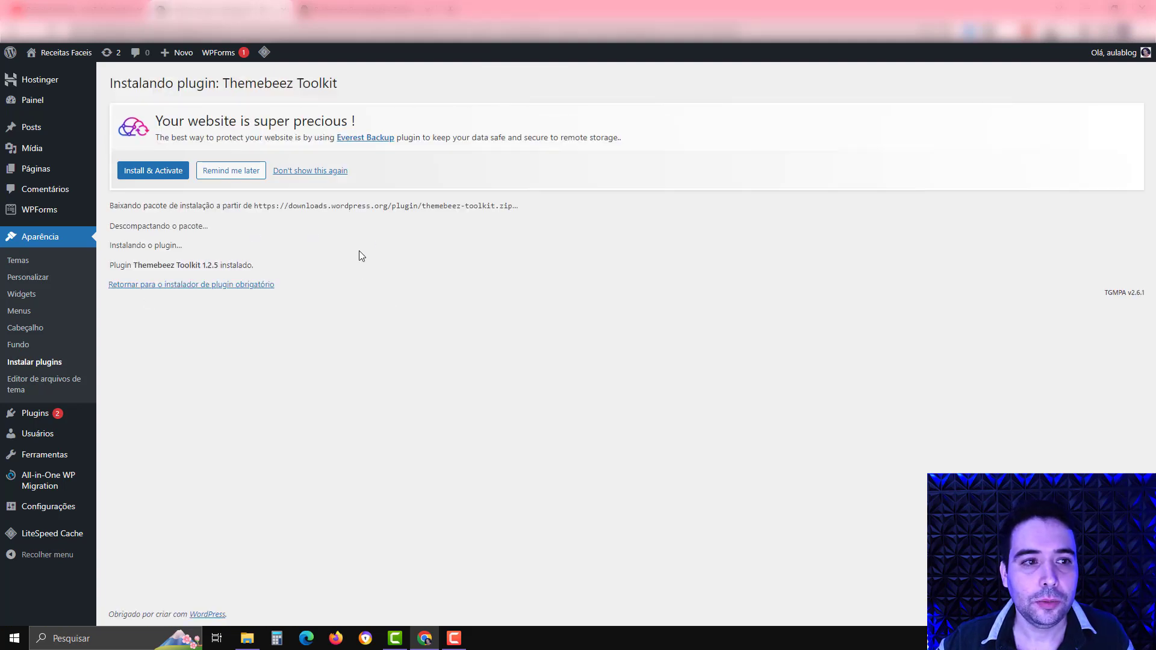
click(230, 285)
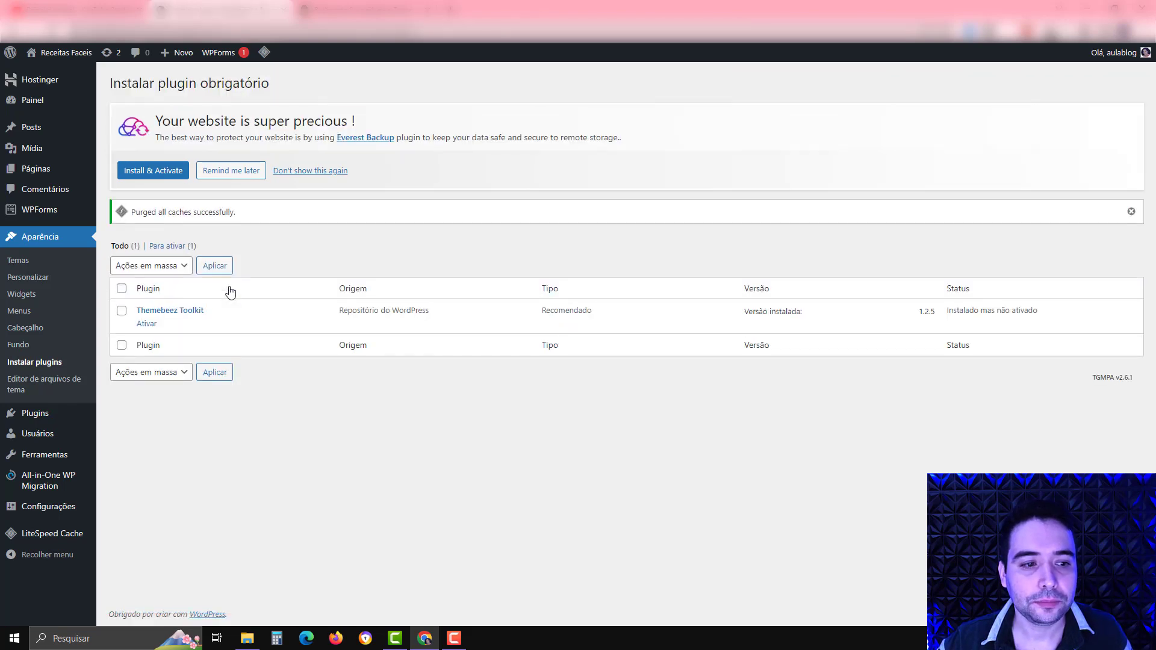
click(147, 324)
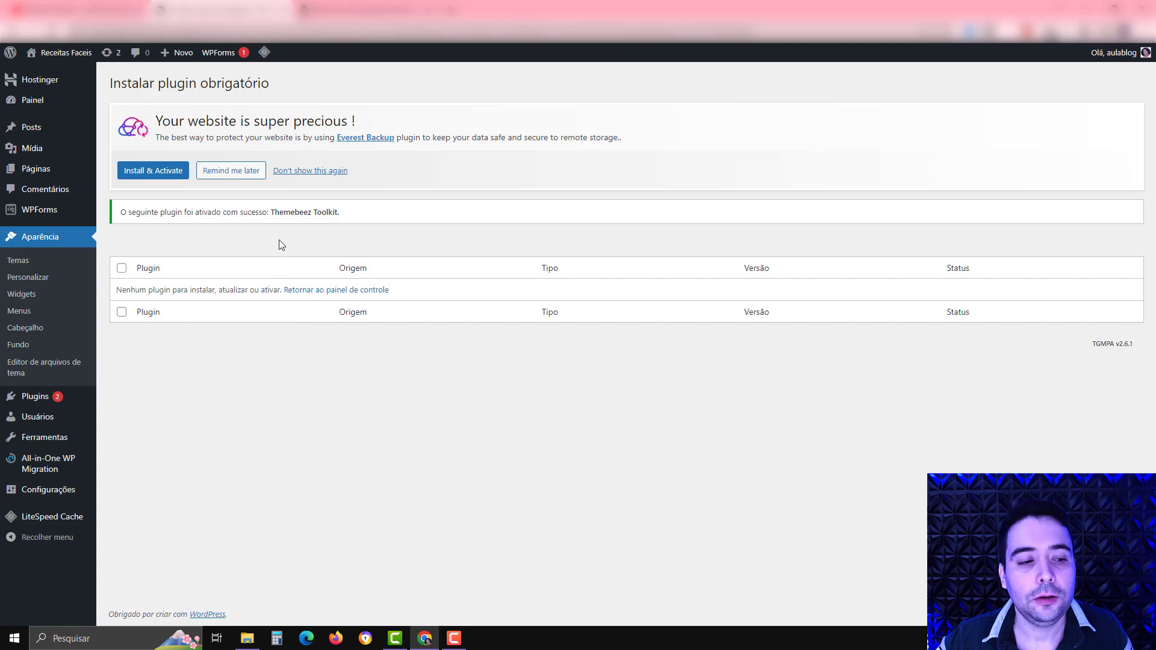
Delete the Akismet Anti-Spam plugin from the installed plugins.
mouse_move(42, 397)
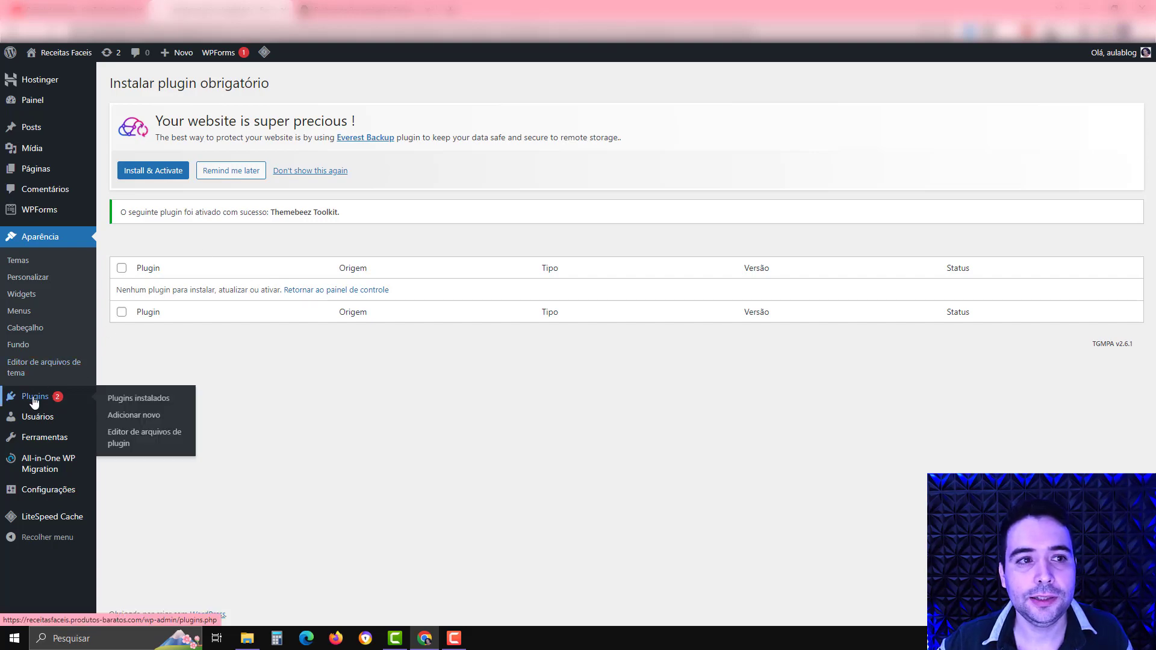
click(34, 402)
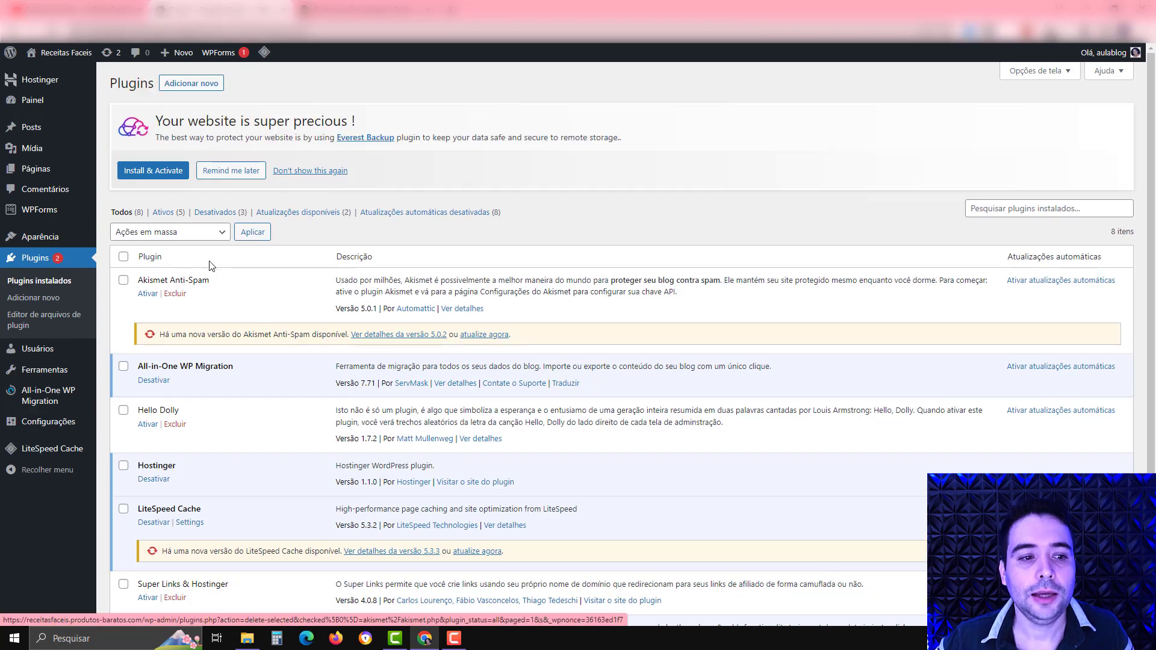
click(176, 294)
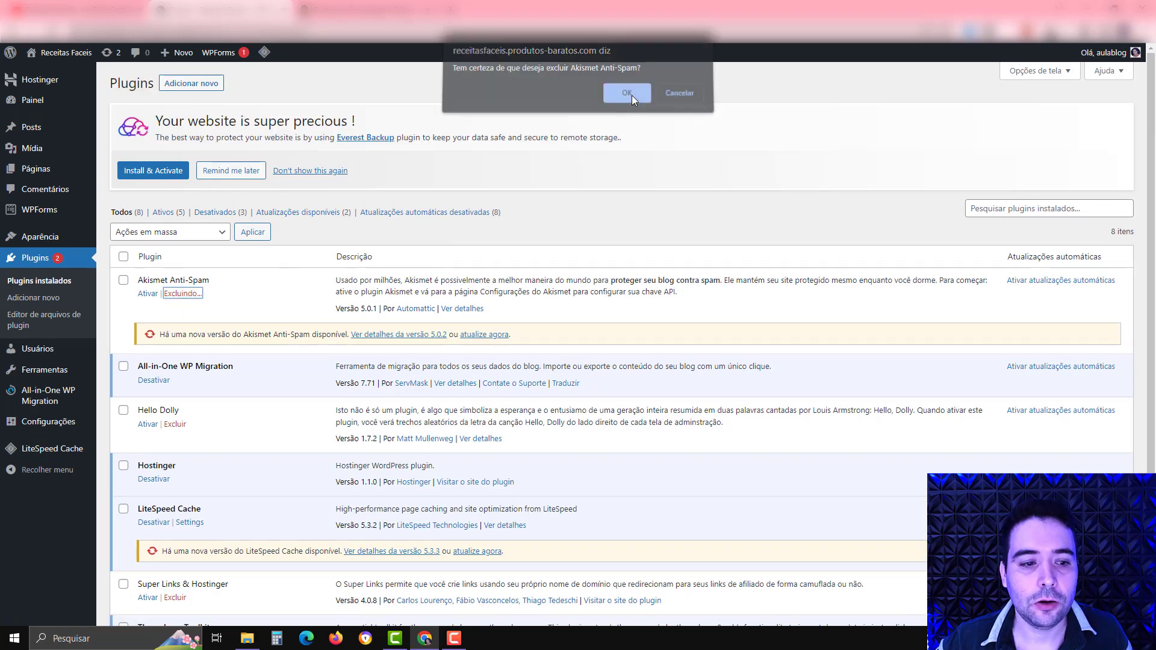
click(631, 98)
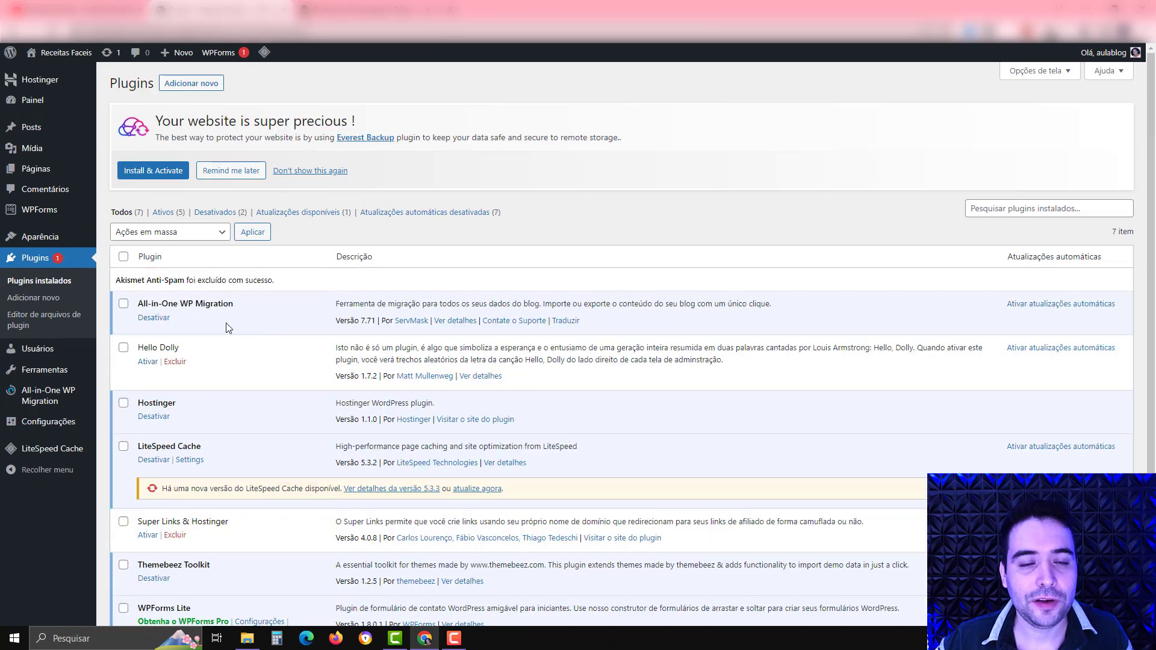
Deactivate and delete the All-in-One WP Migration plugin, and delete the inactive Hello Dolly plugin.
click(154, 318)
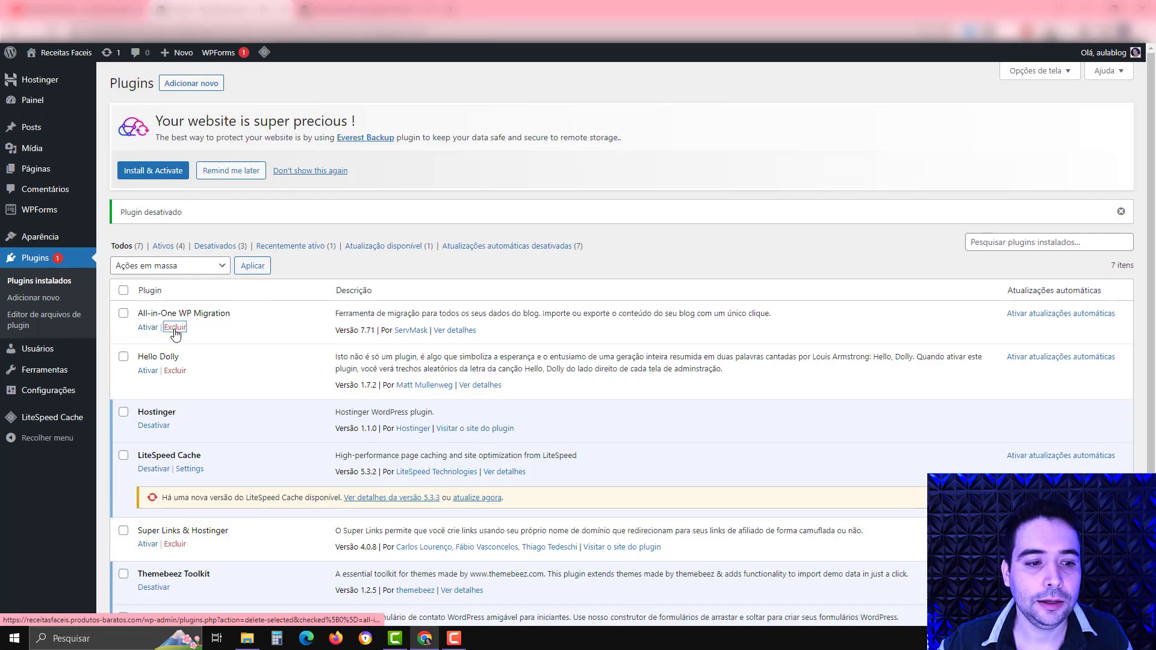
click(174, 327)
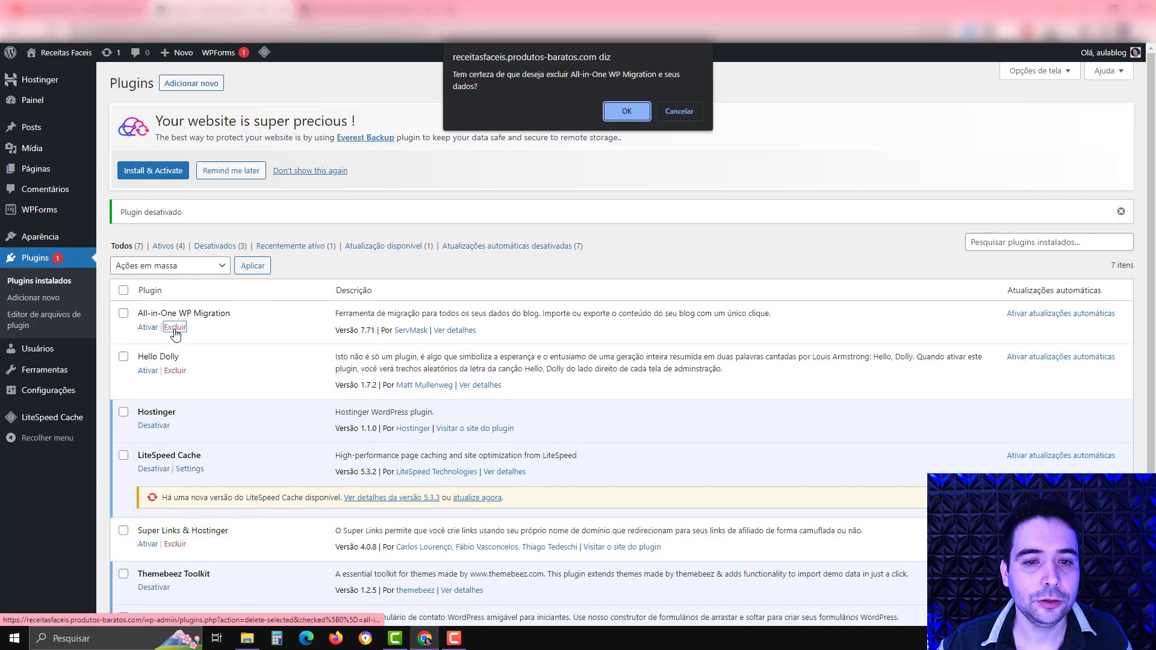
click(626, 111)
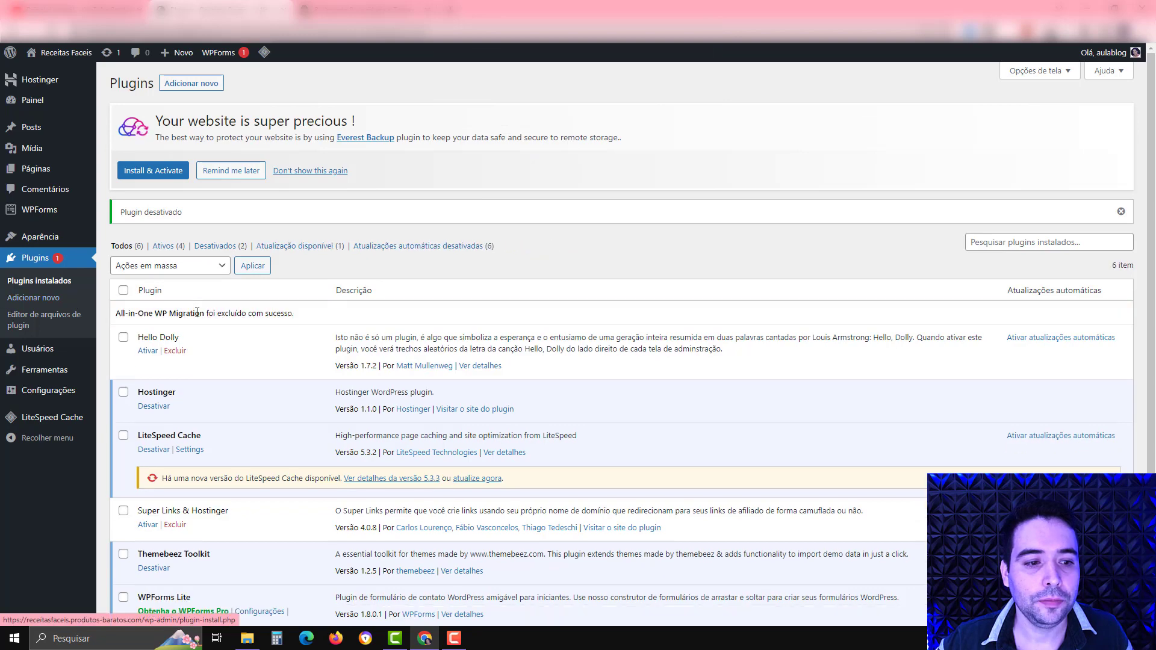
click(174, 350)
click(610, 102)
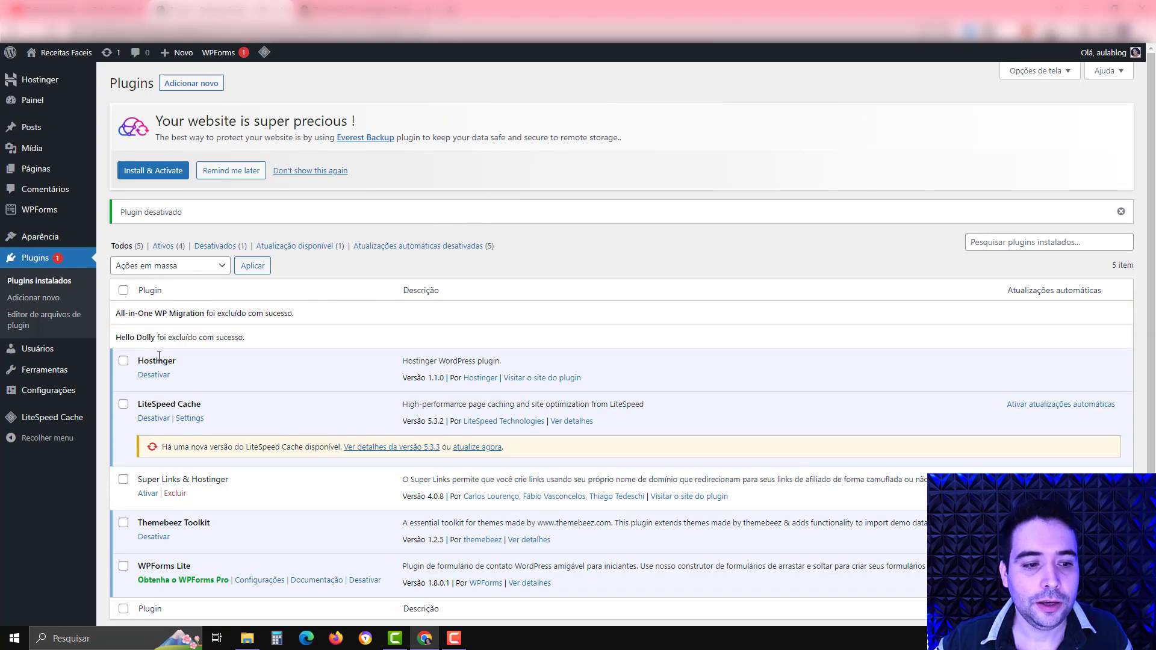
Deactivate the Hostinger plugin and delete it together with its data.
click(158, 377)
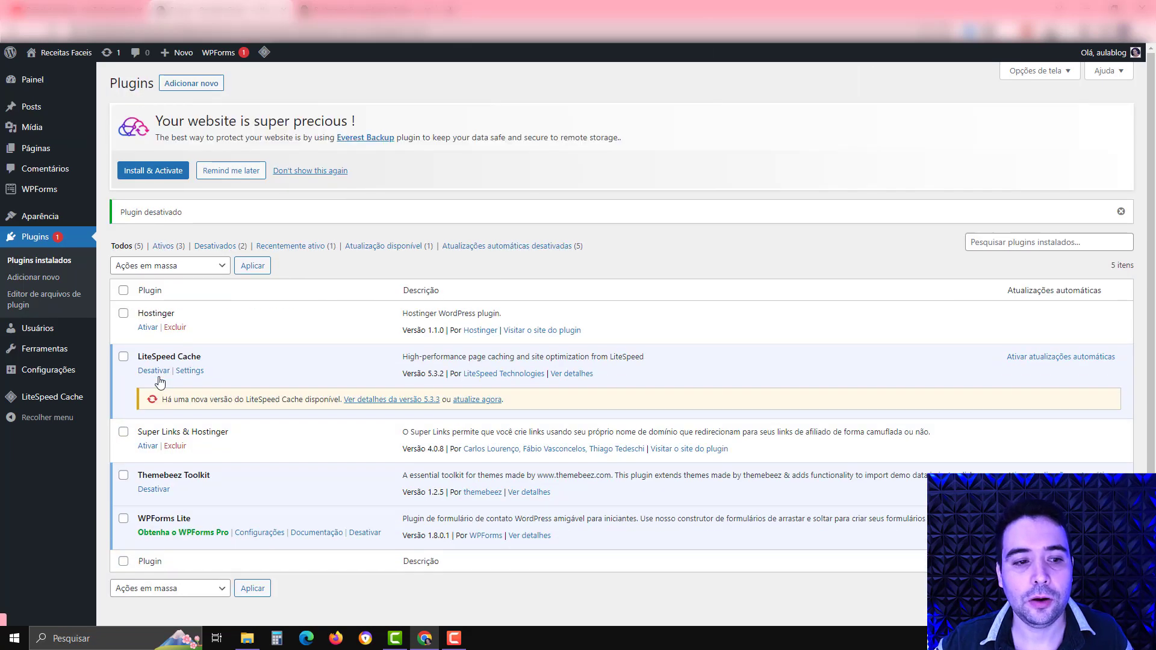
click(176, 328)
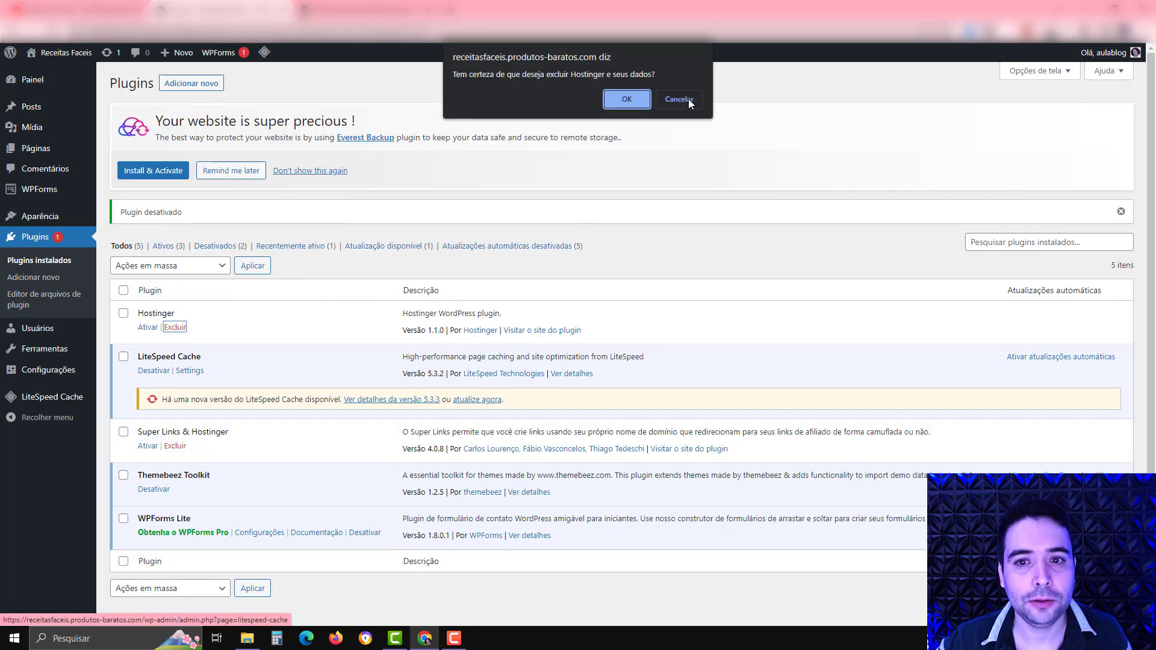
click(626, 99)
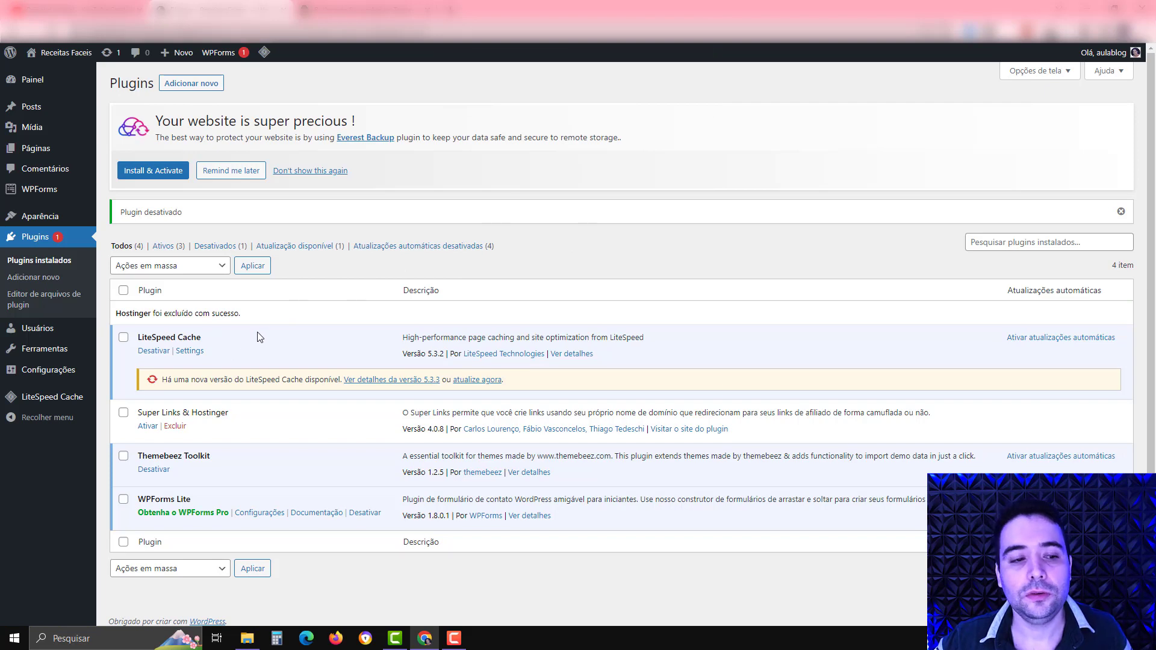
Update the LiteSpeed Cache plugin to version 5.3.3, and deactivate and delete WPForms Lite.
click(473, 380)
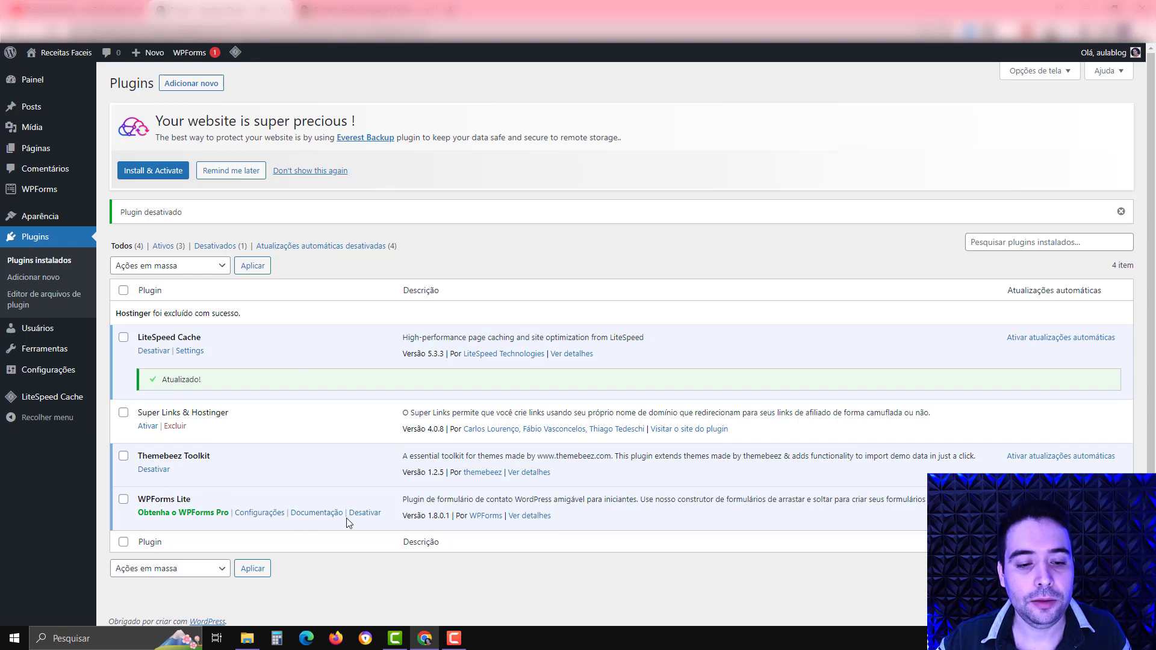
click(364, 514)
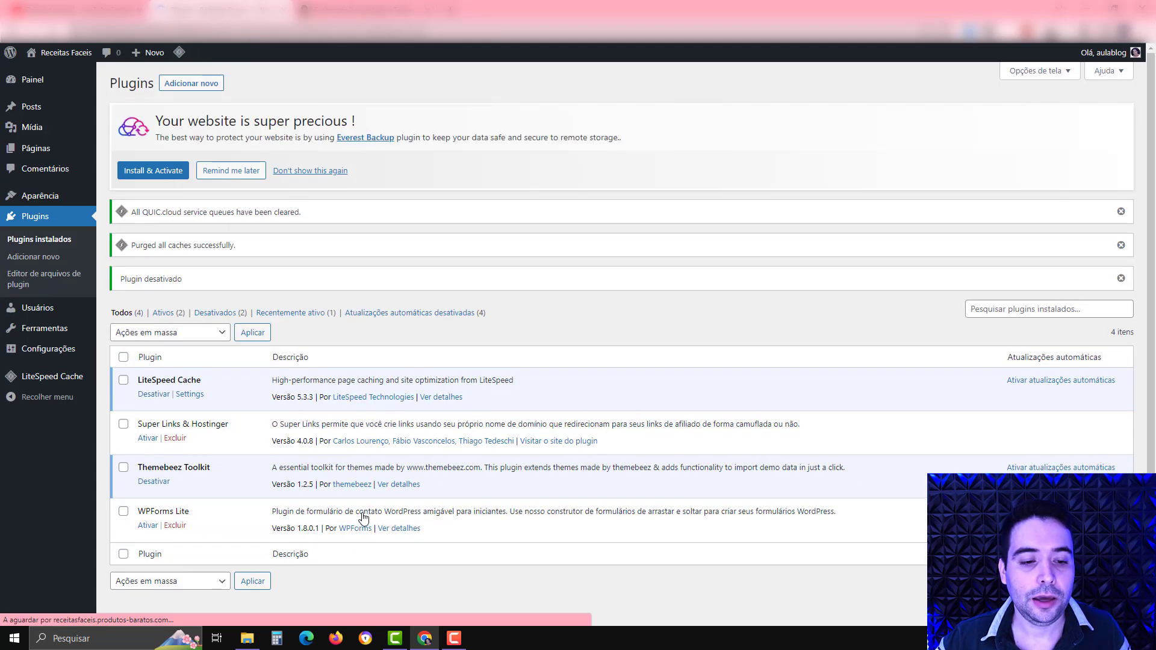
click(174, 525)
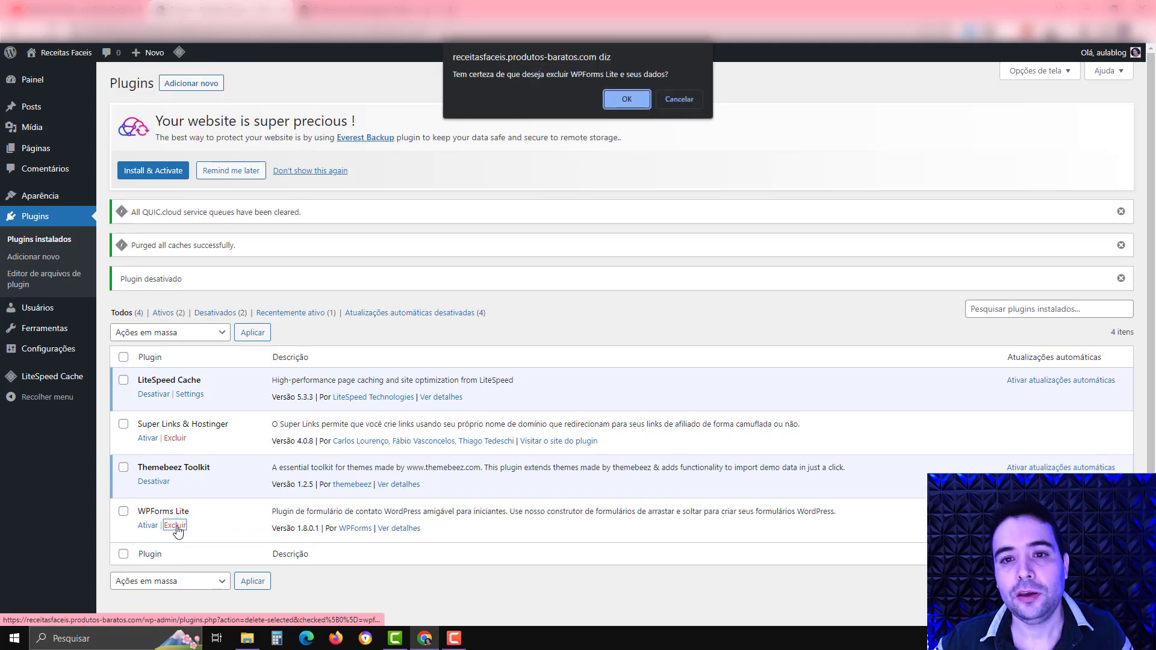
click(641, 99)
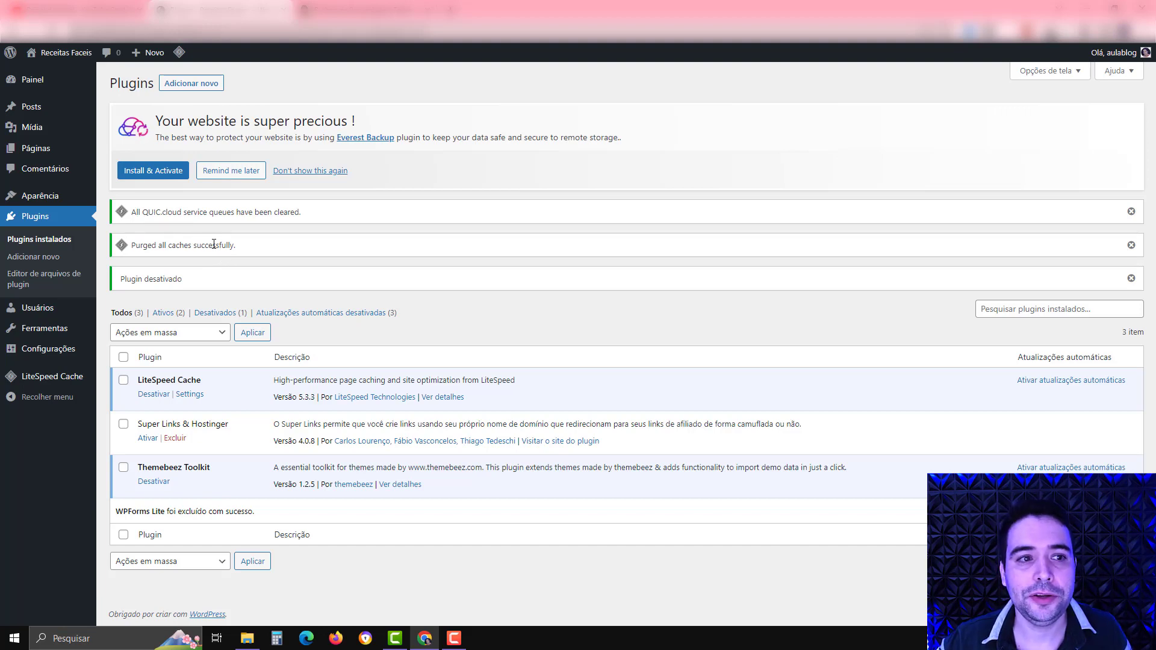
Search the plugin directory for "contact", and install and activate Contact Form 7.
click(191, 84)
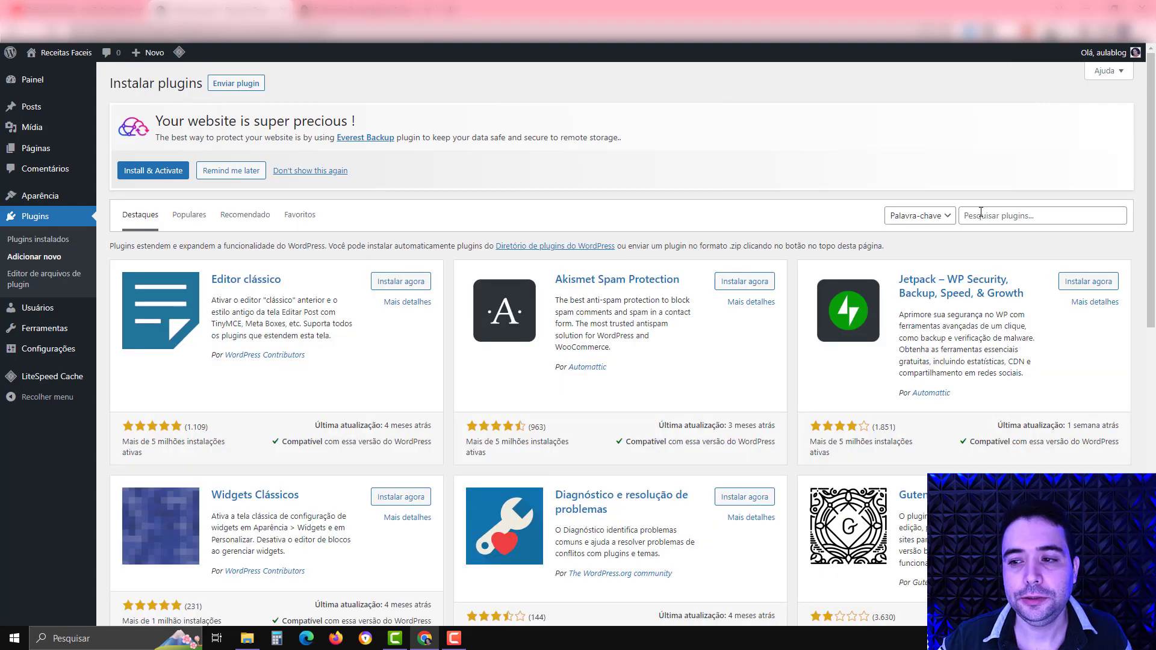
click(981, 215)
text(contact)
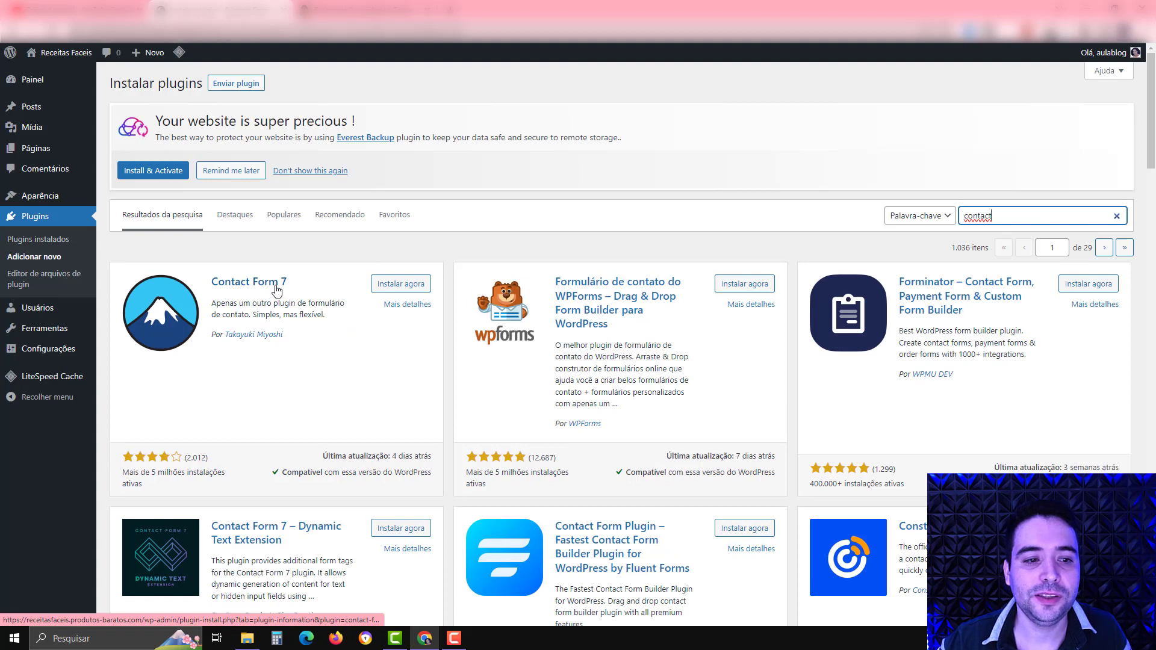
click(391, 284)
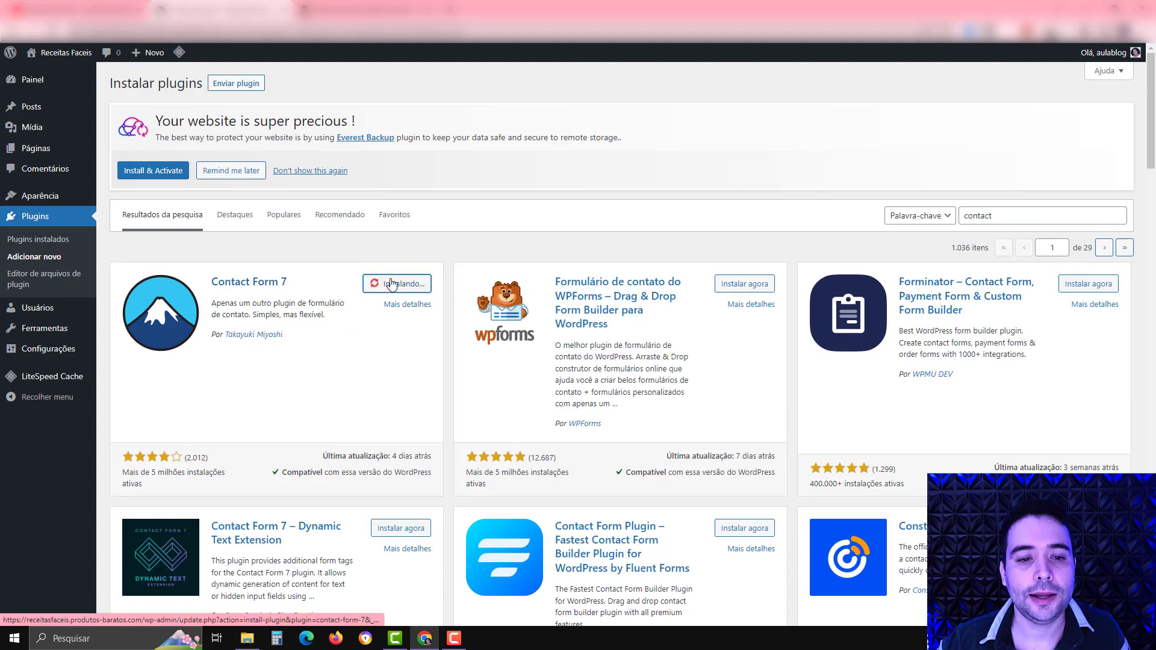
click(407, 284)
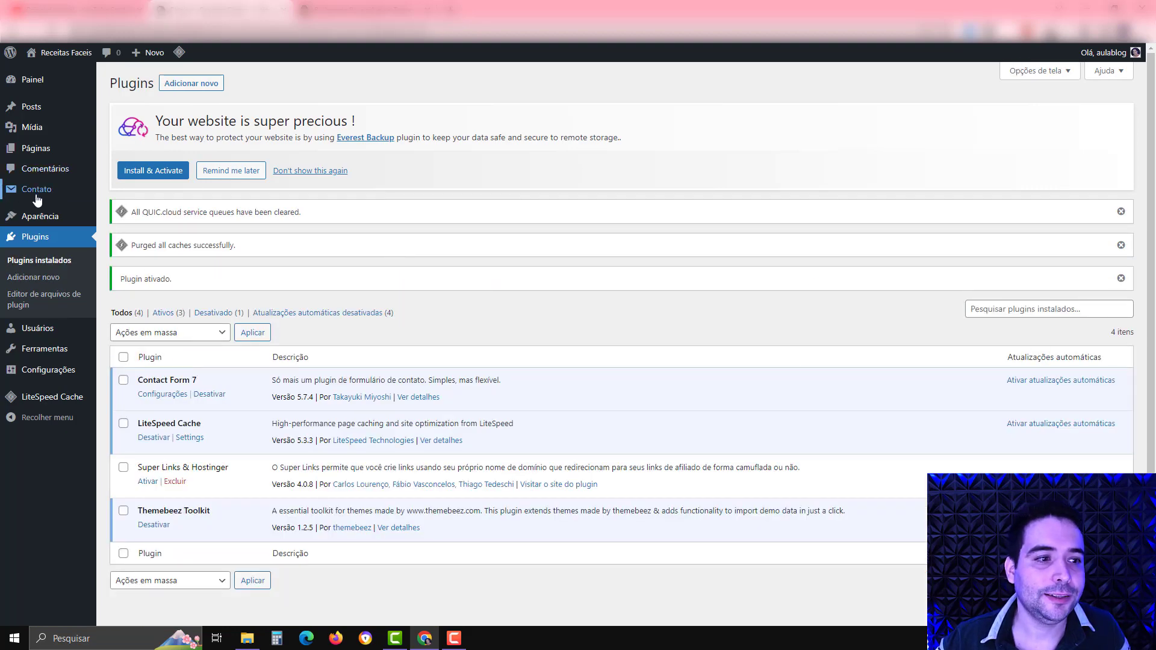
Copy the shortcode of the contact form "Formulário de contato 1".
mouse_move(25, 193)
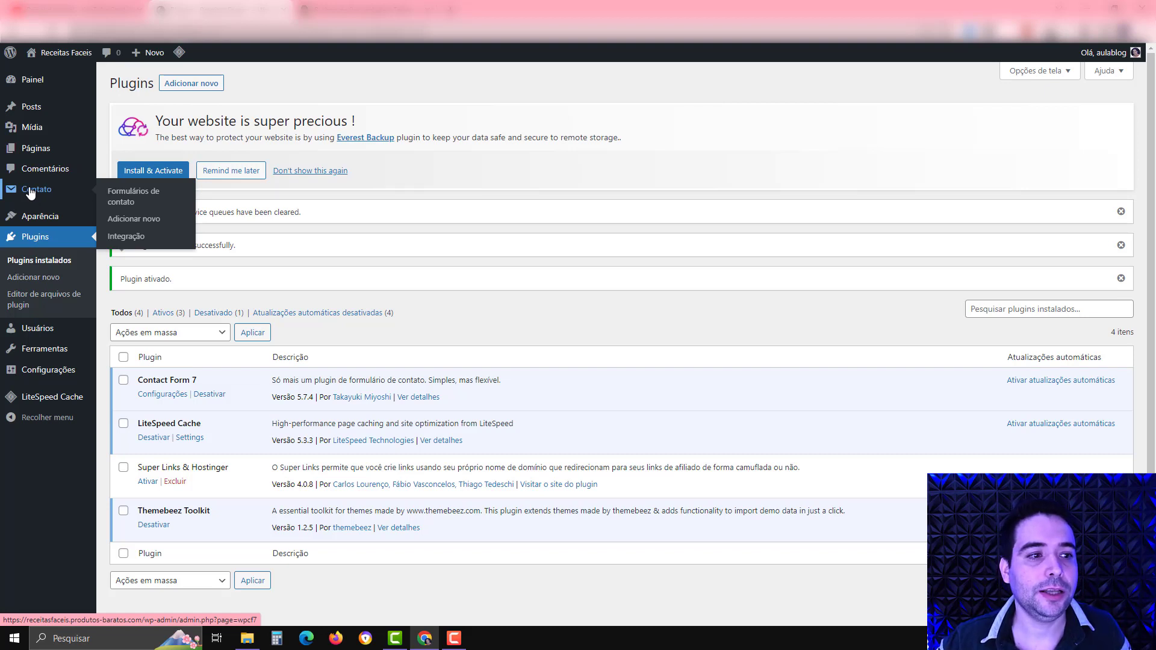
click(30, 191)
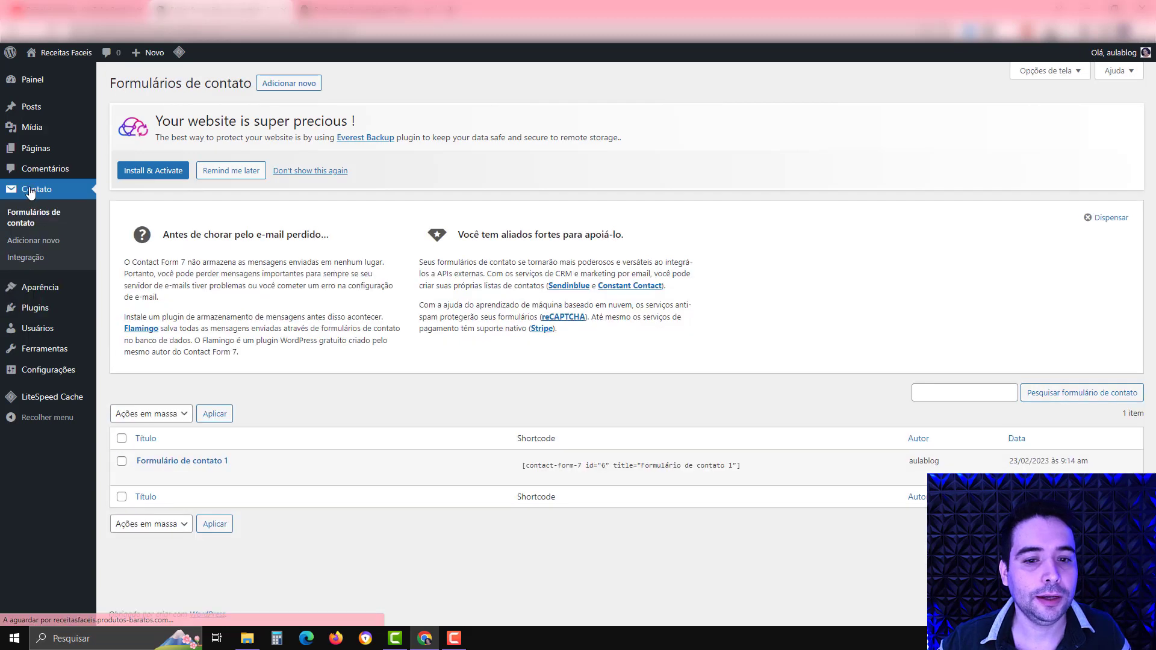
right_click(611, 468)
click(629, 476)
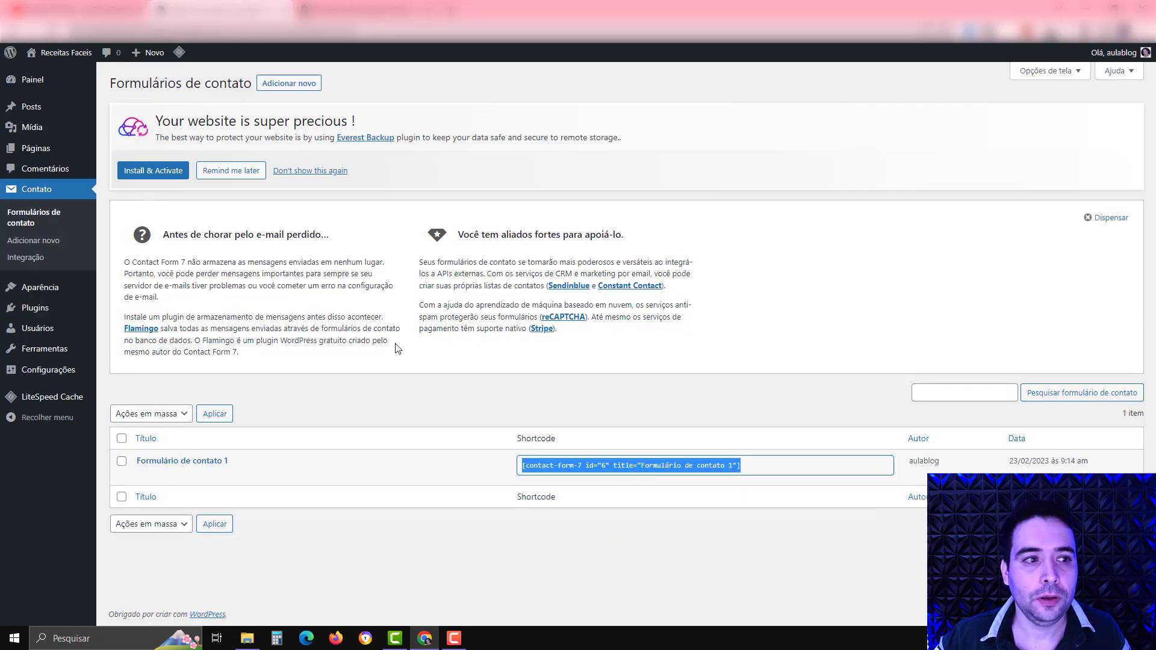
Move the pages "Página de exemplo" and "Política de privacidade" to the trash, and permanently dismiss the Everest Backup notice.
click(24, 151)
click(122, 258)
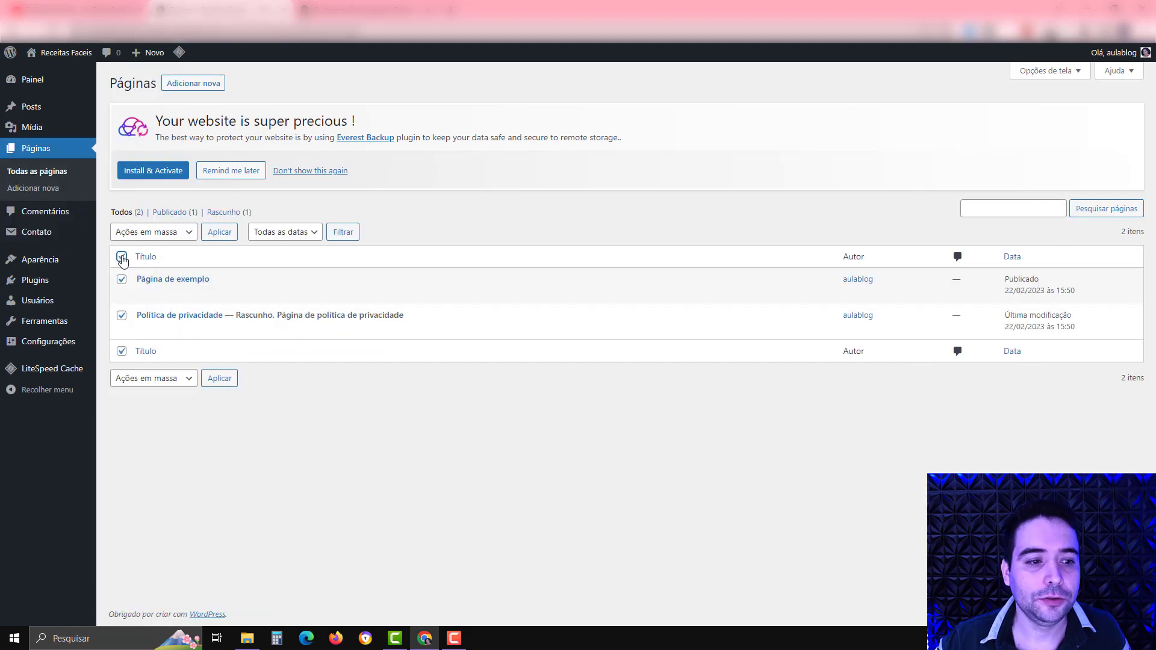
click(148, 232)
click(151, 269)
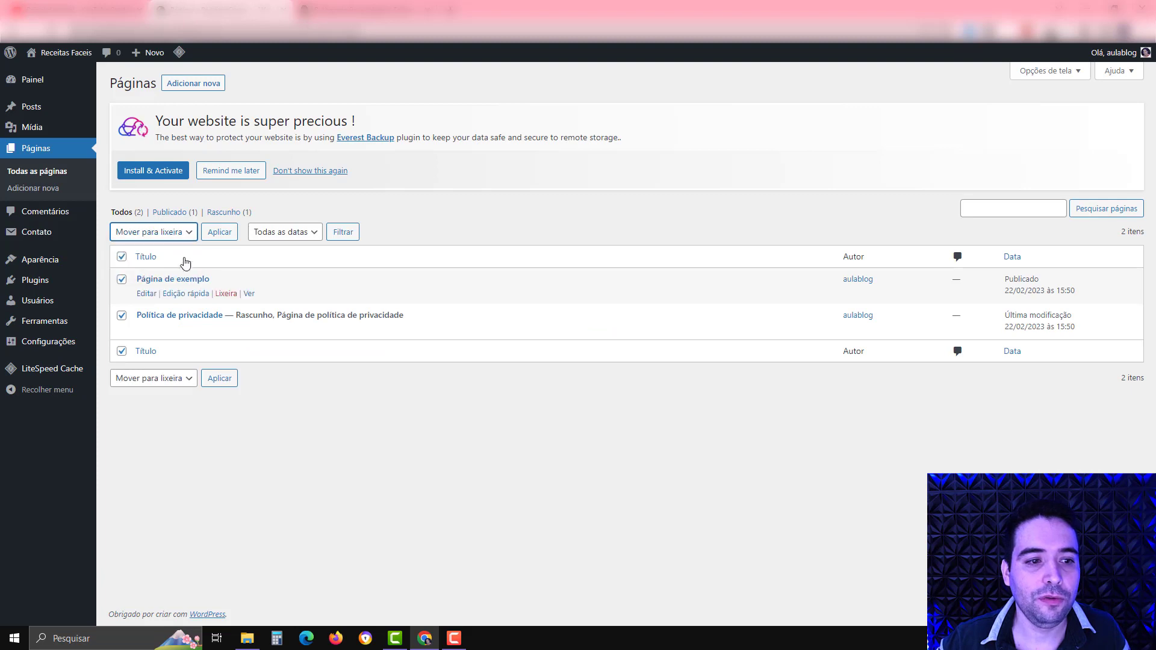
click(216, 235)
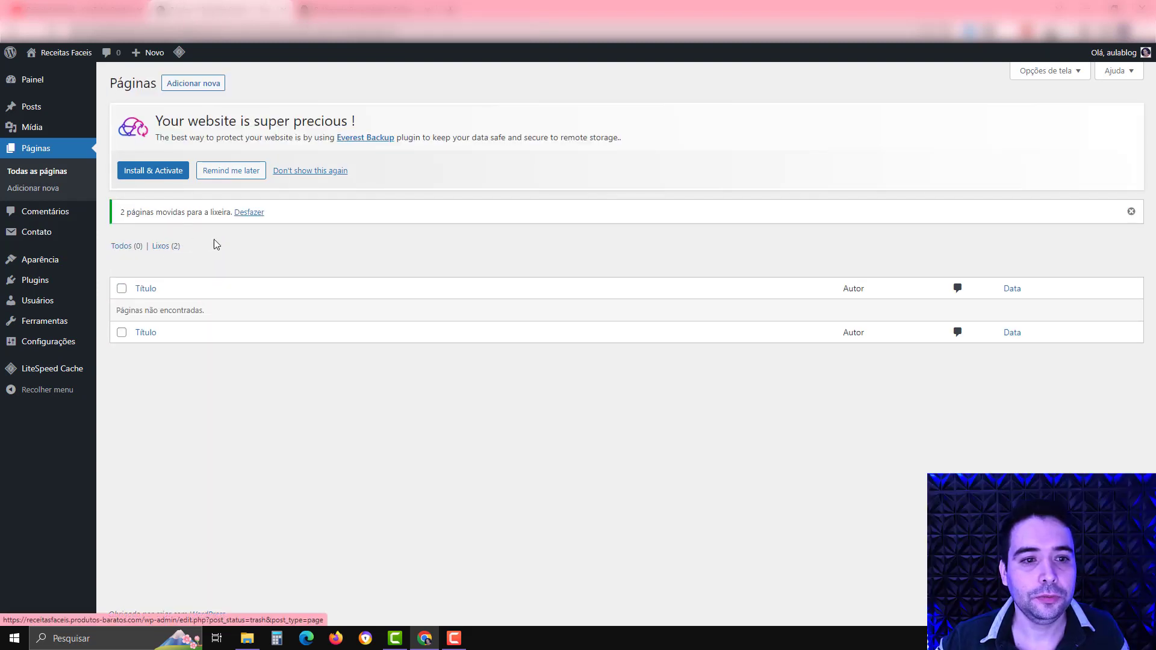
click(302, 172)
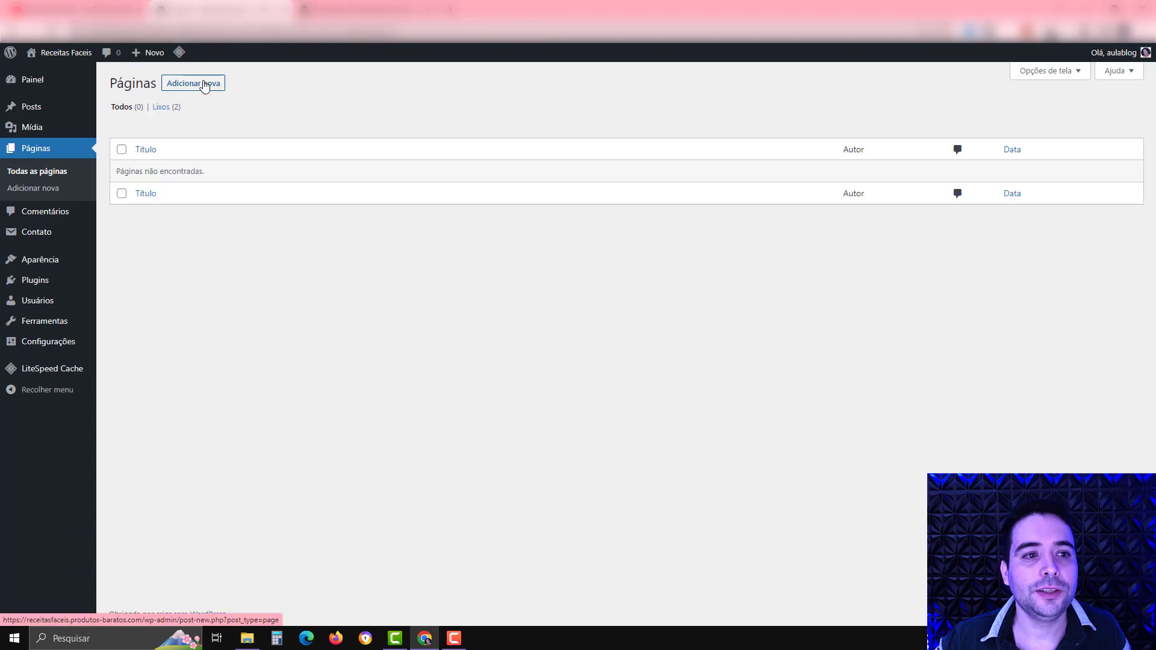
Add a page titled "Contato" with a Shortcode block containing [contact-form-7 id="6" title="Formulário de contato 1"], and publish it.
click(204, 85)
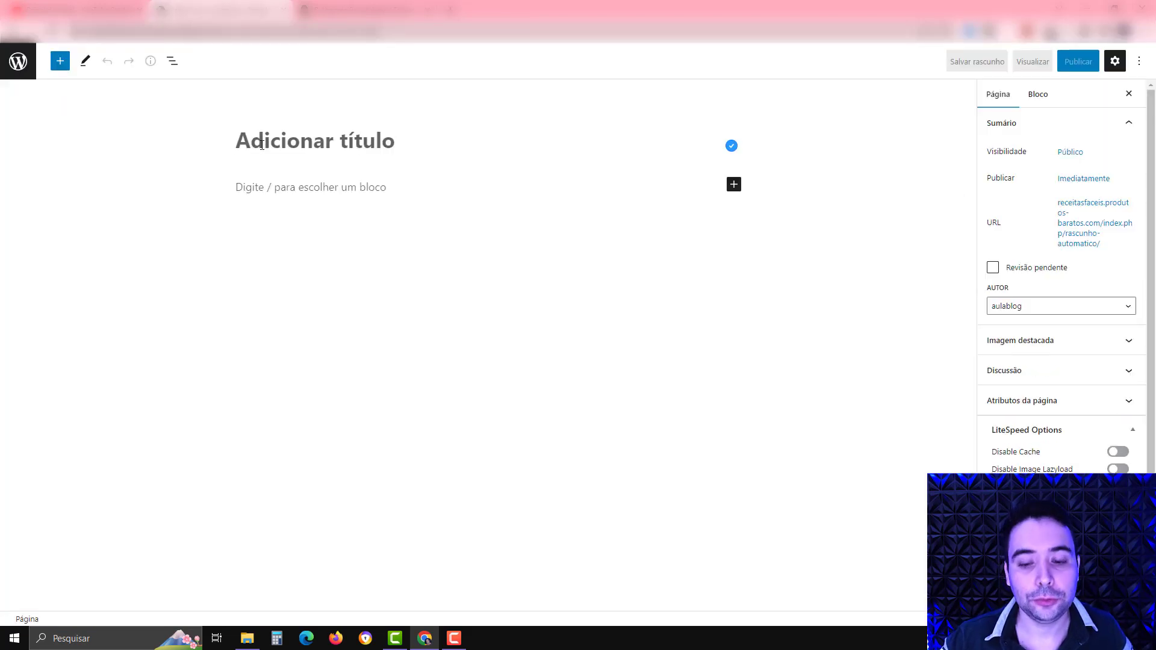
text(Contato)
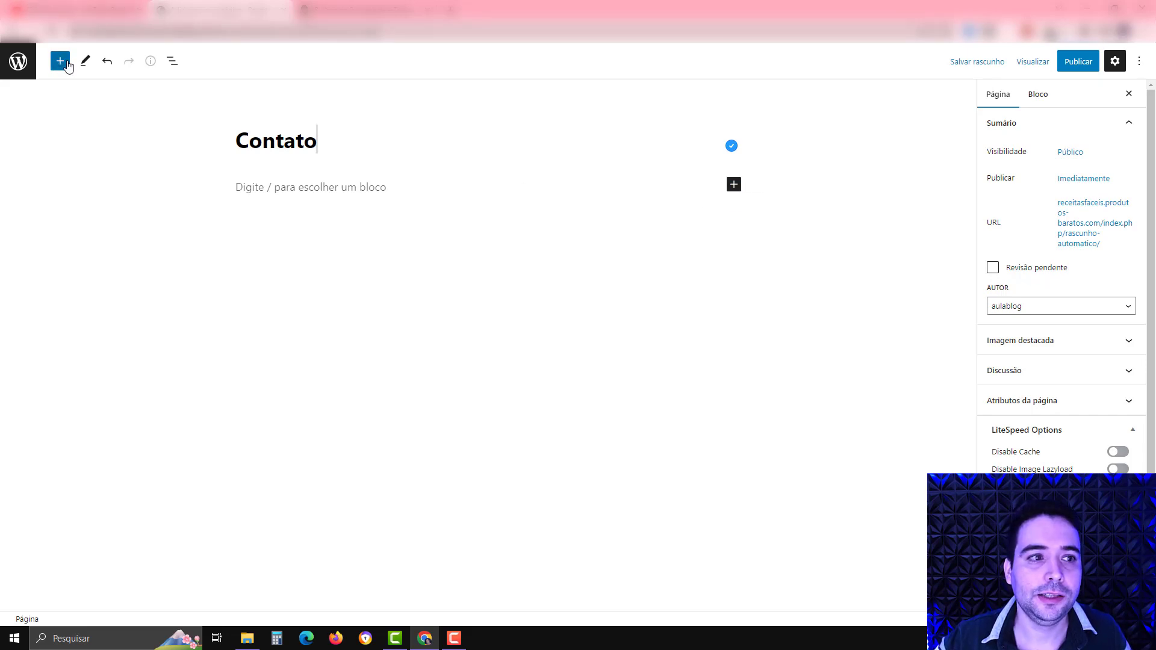
click(734, 184)
text(sho)
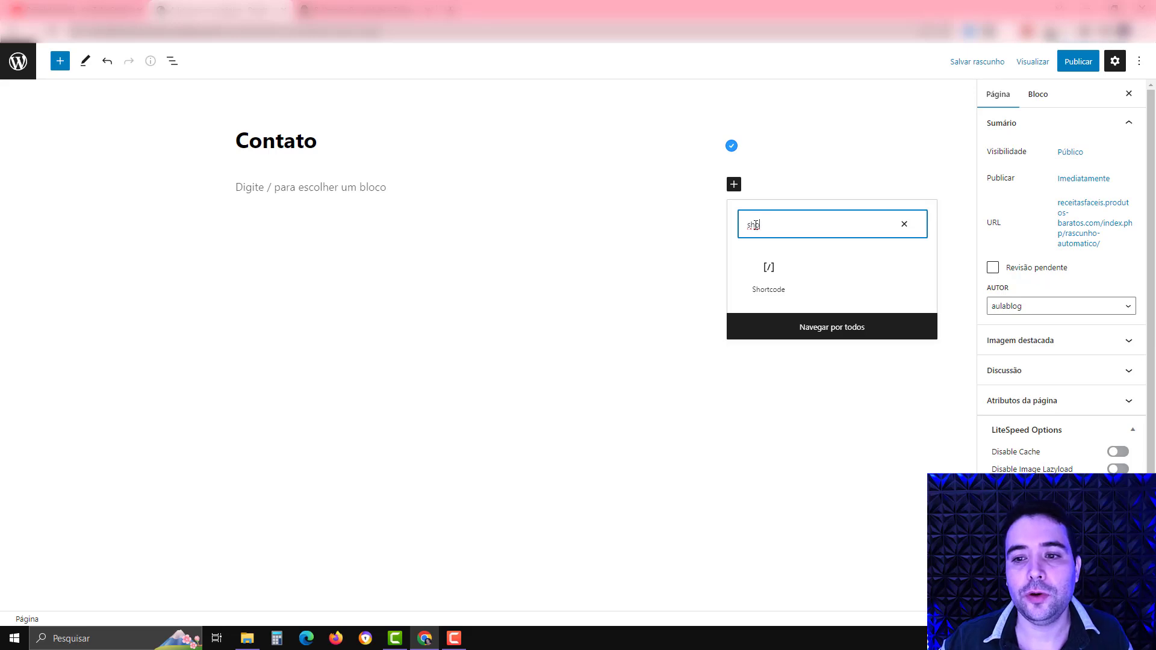
click(766, 283)
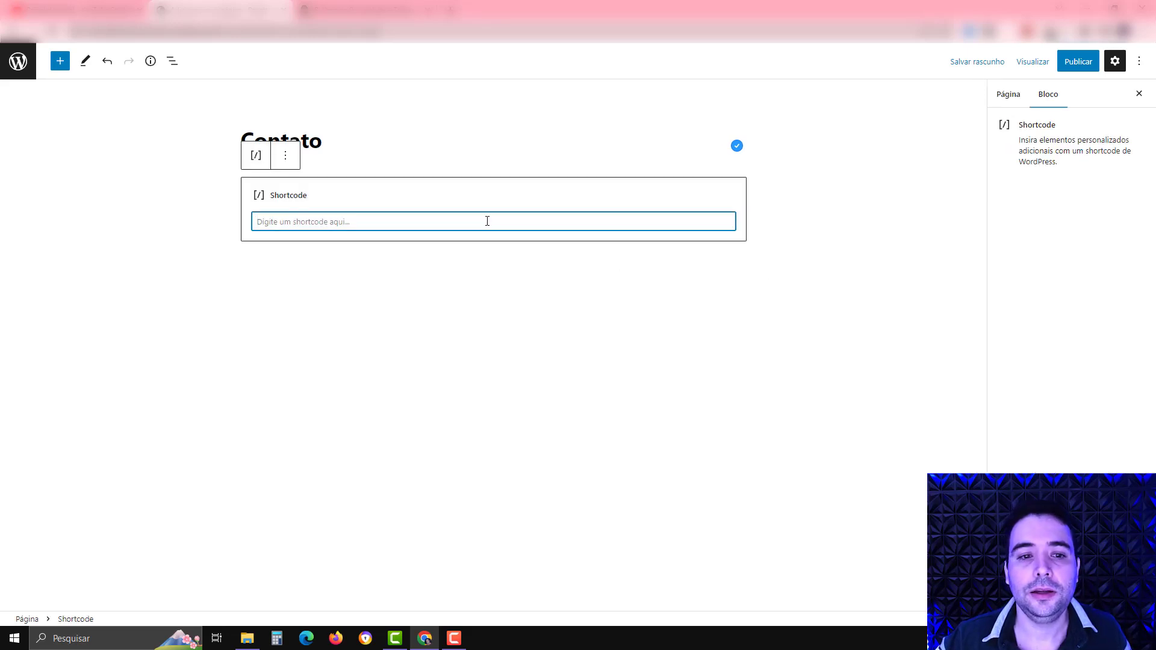
text([contact-form-7 id="6" title="Formulário de contato 1"])
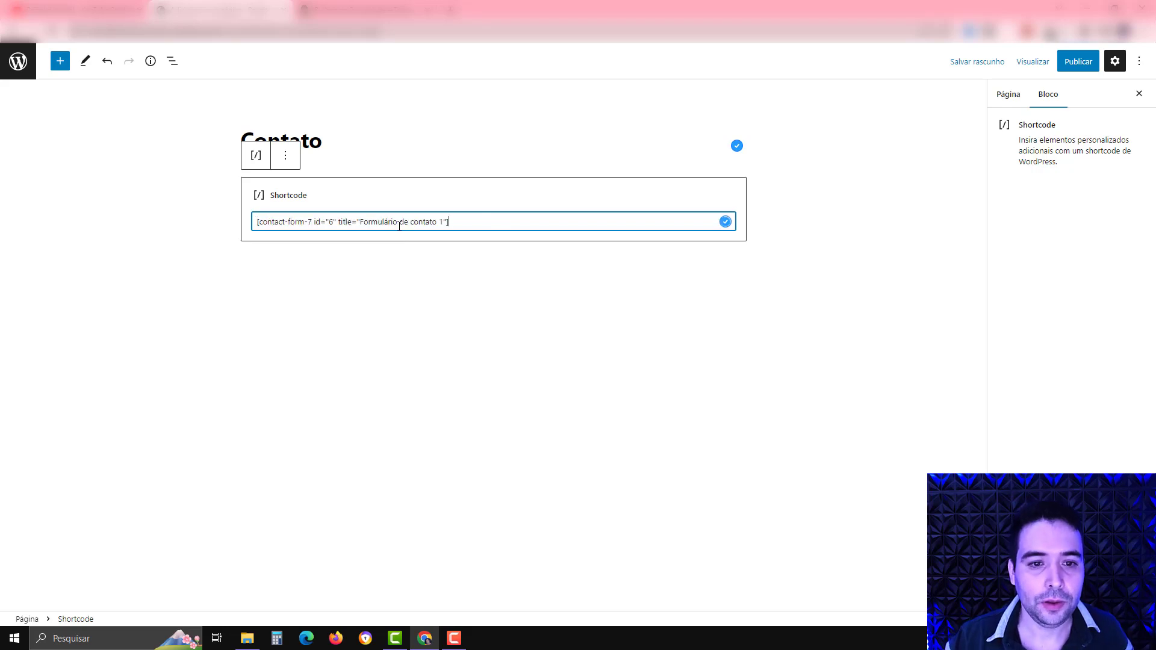
click(1069, 66)
click(1030, 59)
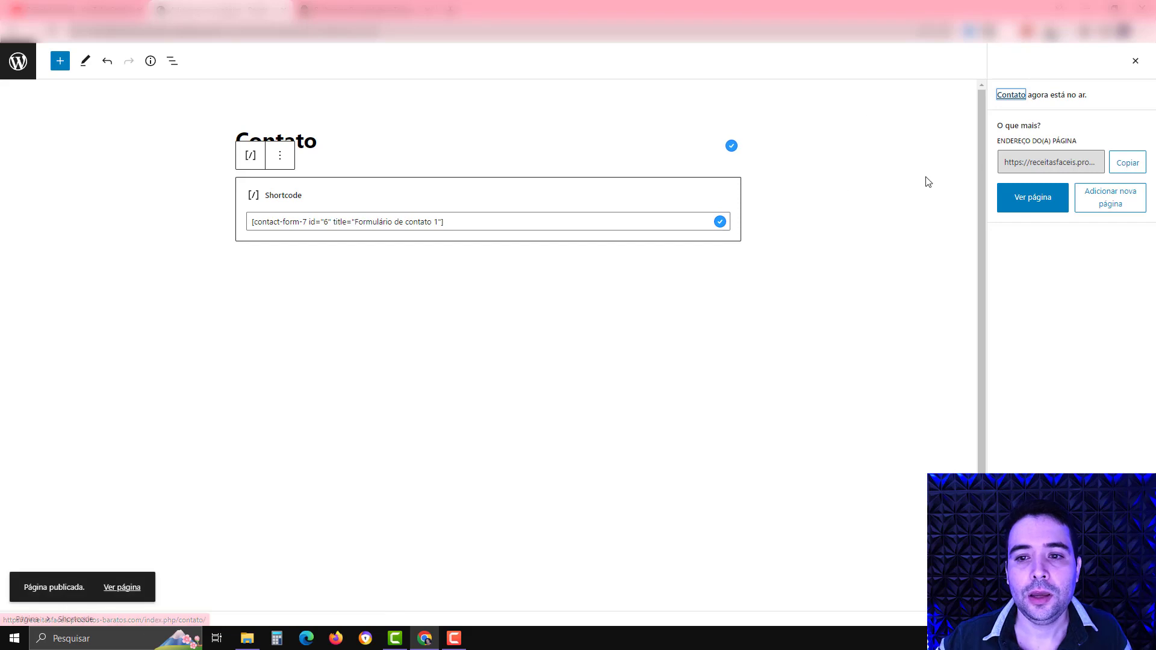
Open the published Contato page in a new browser tab and check the contact form and page layout.
right_click(116, 600)
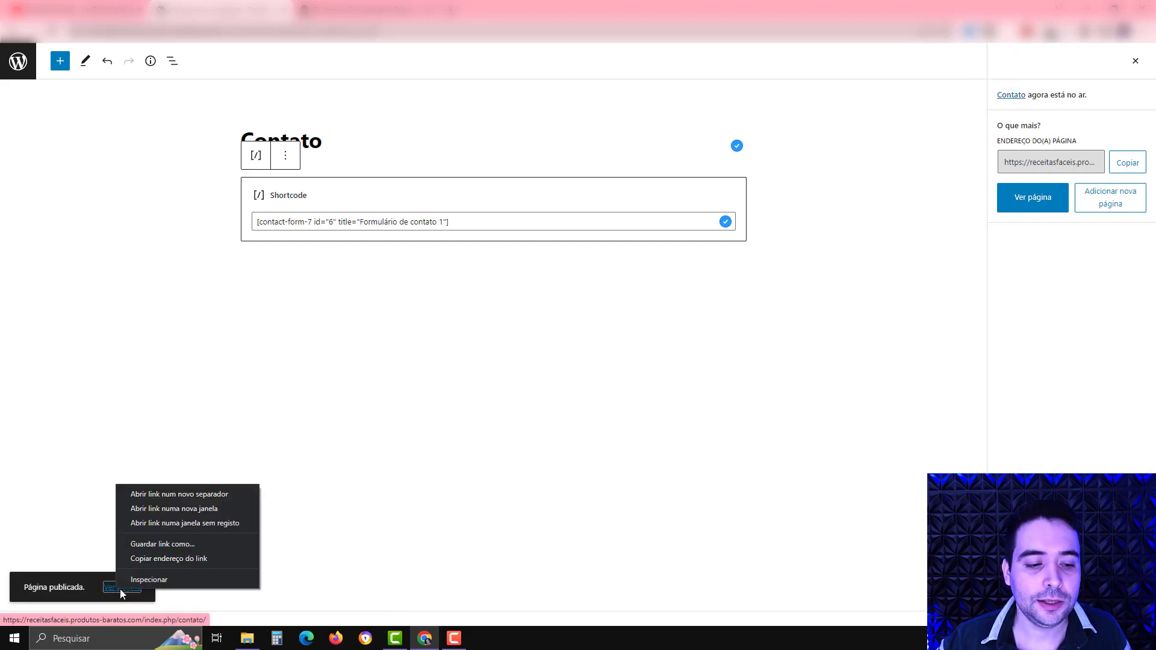
click(146, 496)
key(ctrl+Tab)
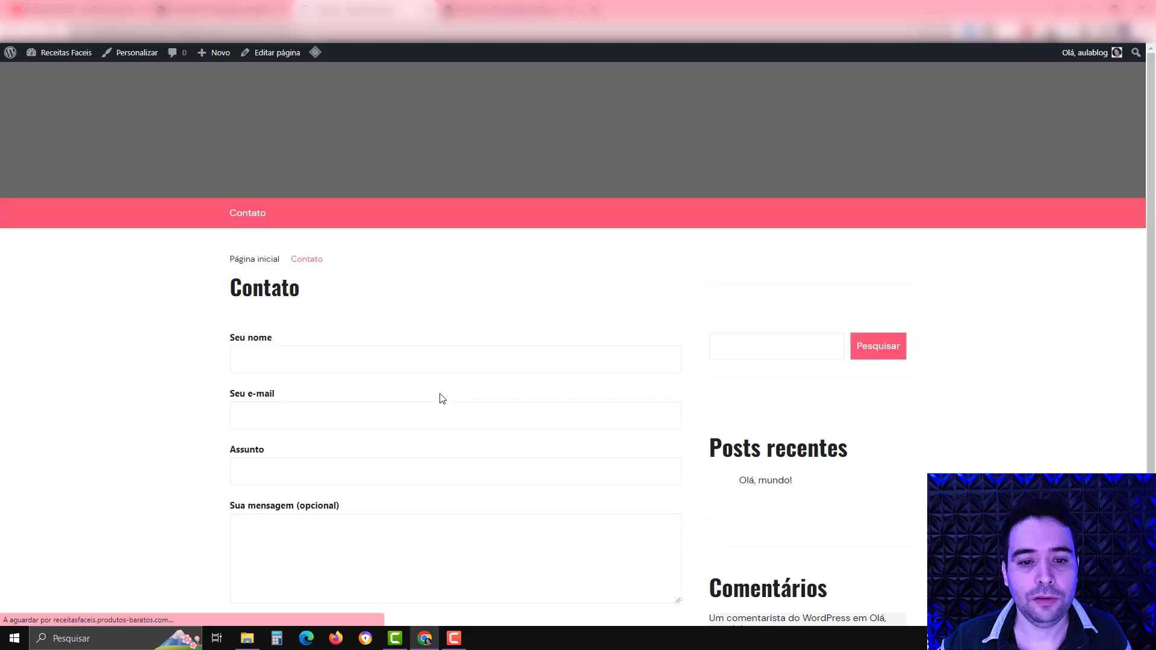
scroll(343, 317, down, 3)
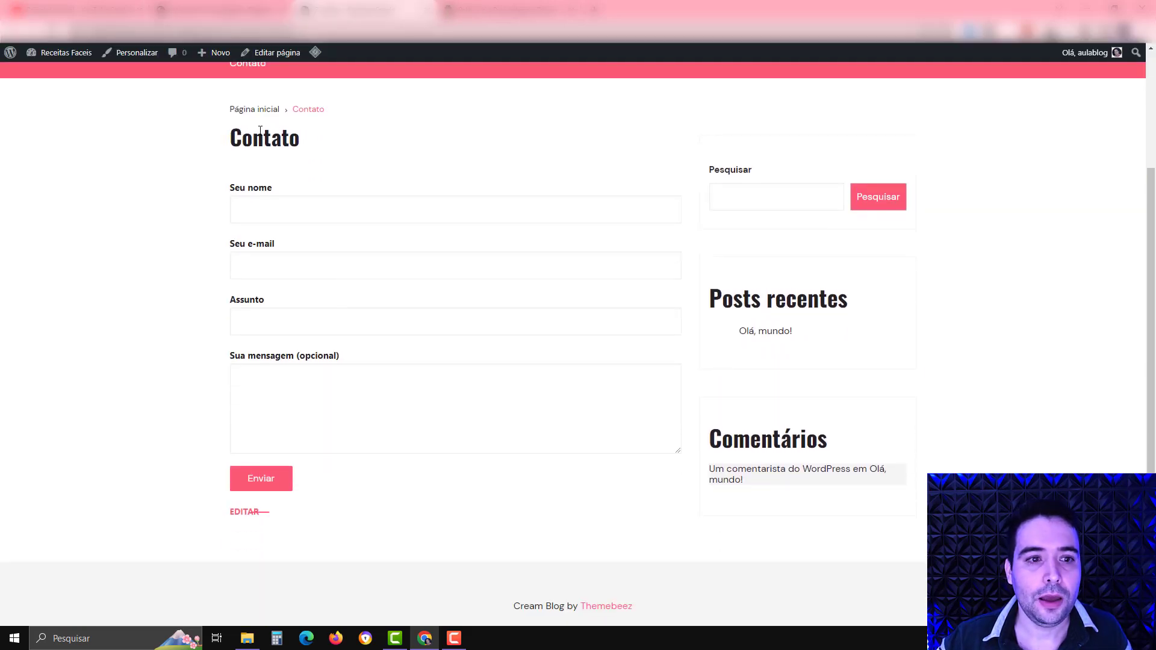
scroll(378, 376, up, 3)
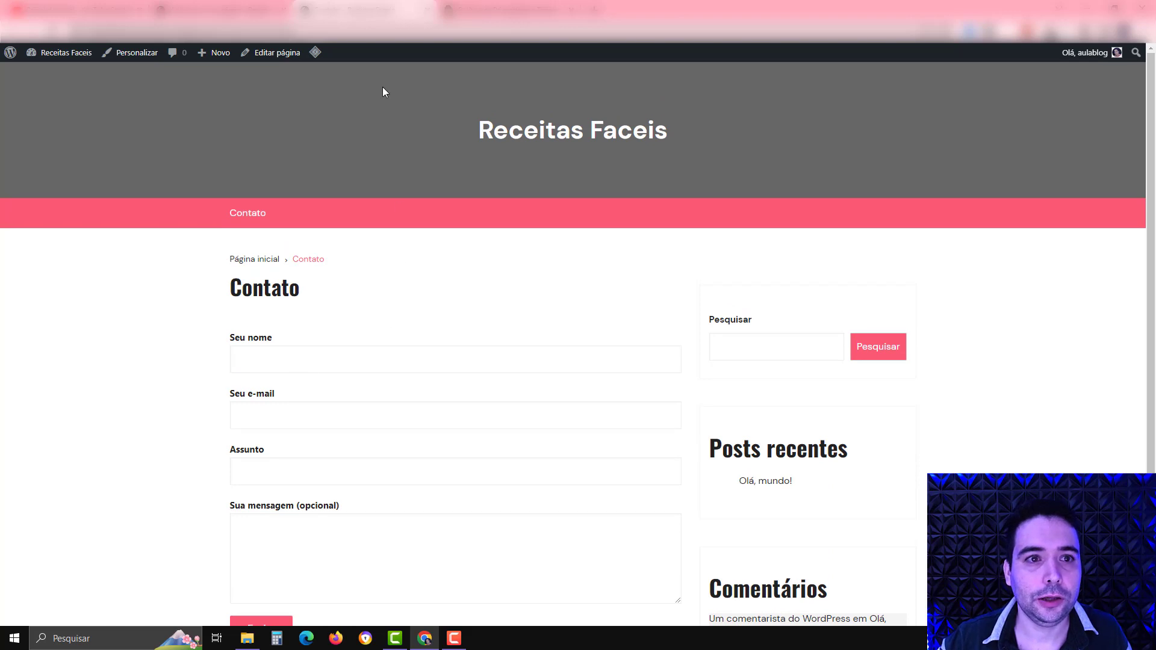
Add another page titled "Sobre nós" and publish it without body content.
click(239, 3)
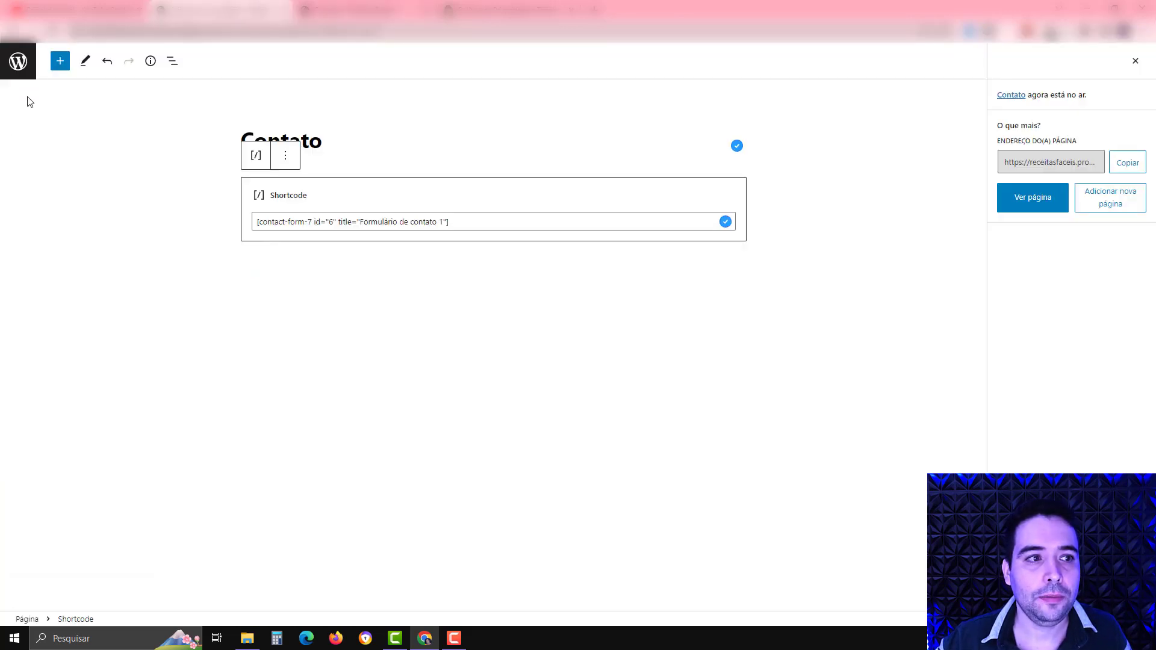
click(18, 60)
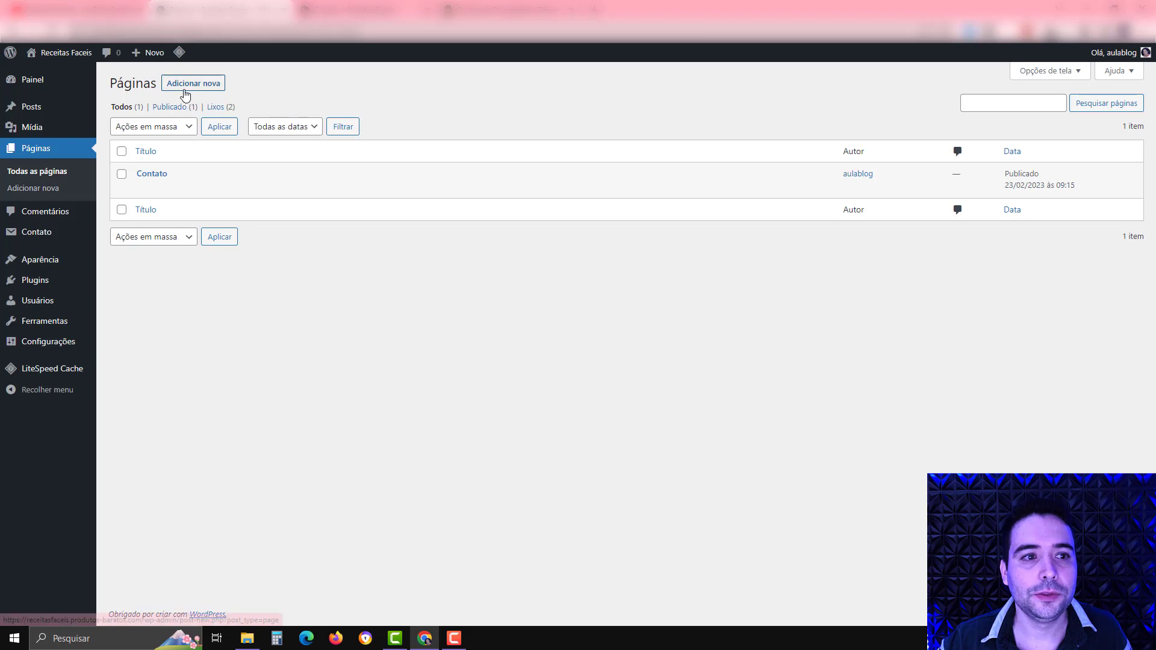
click(186, 84)
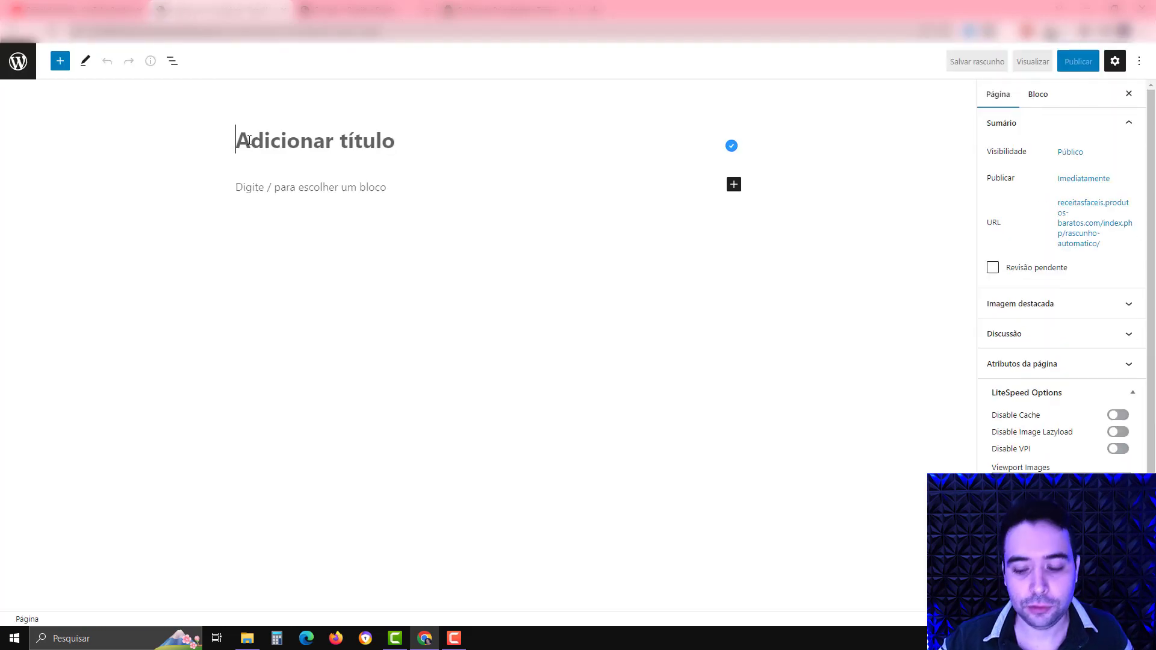
text(So)
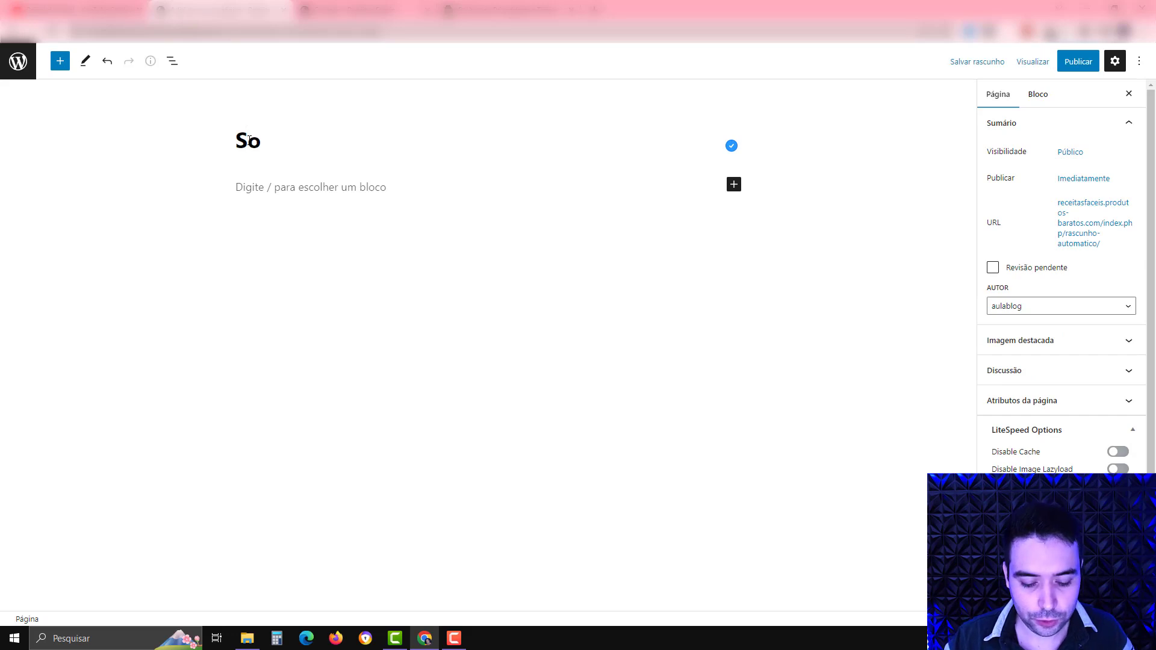
text(bre)
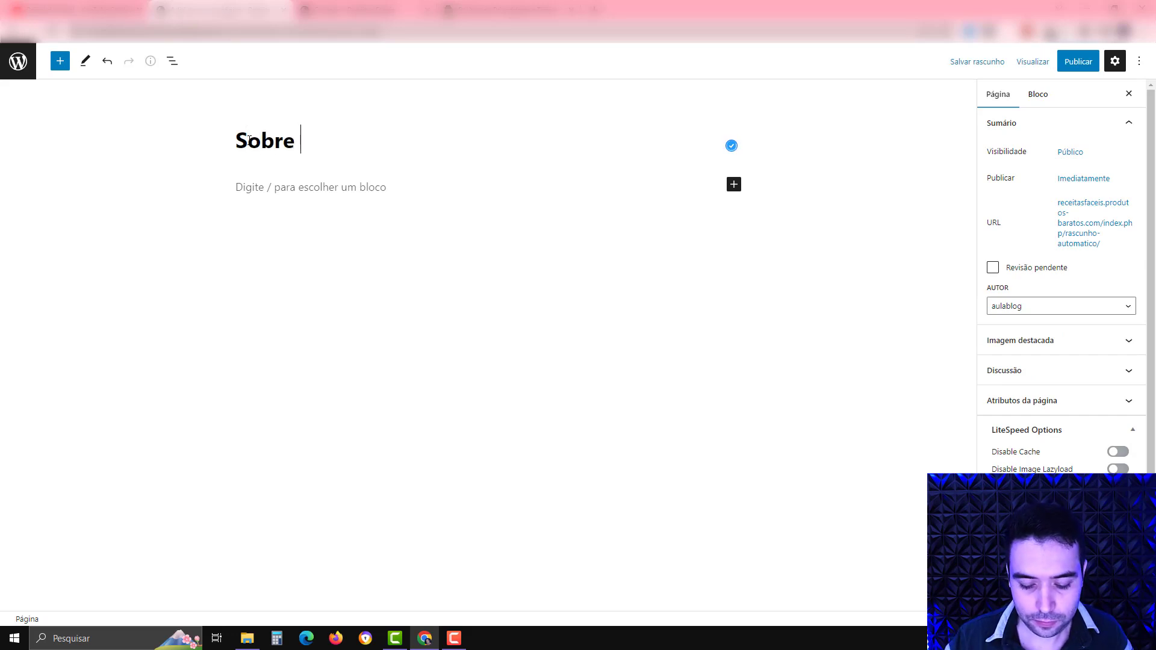
text( nós)
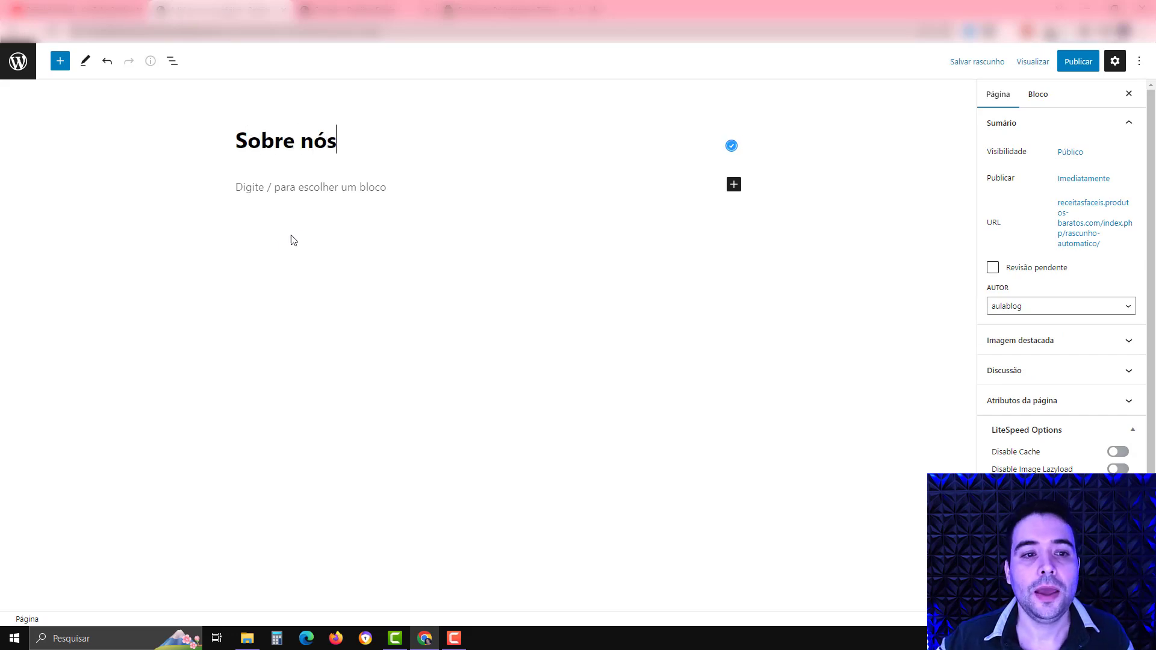
click(306, 194)
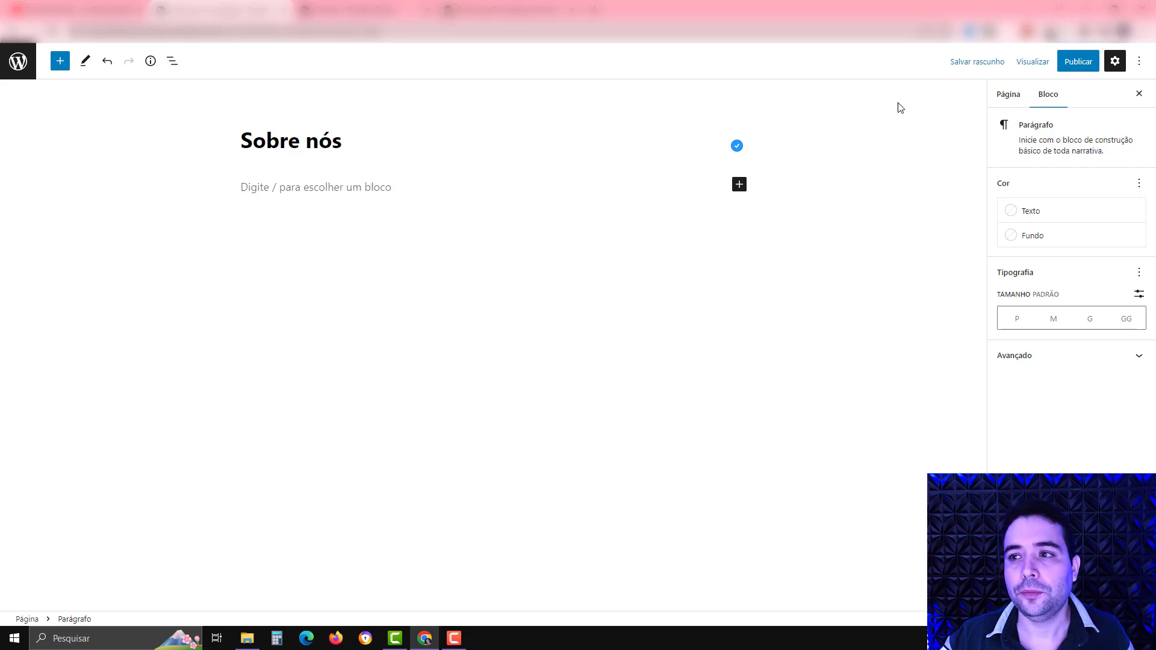
click(1076, 61)
click(1032, 62)
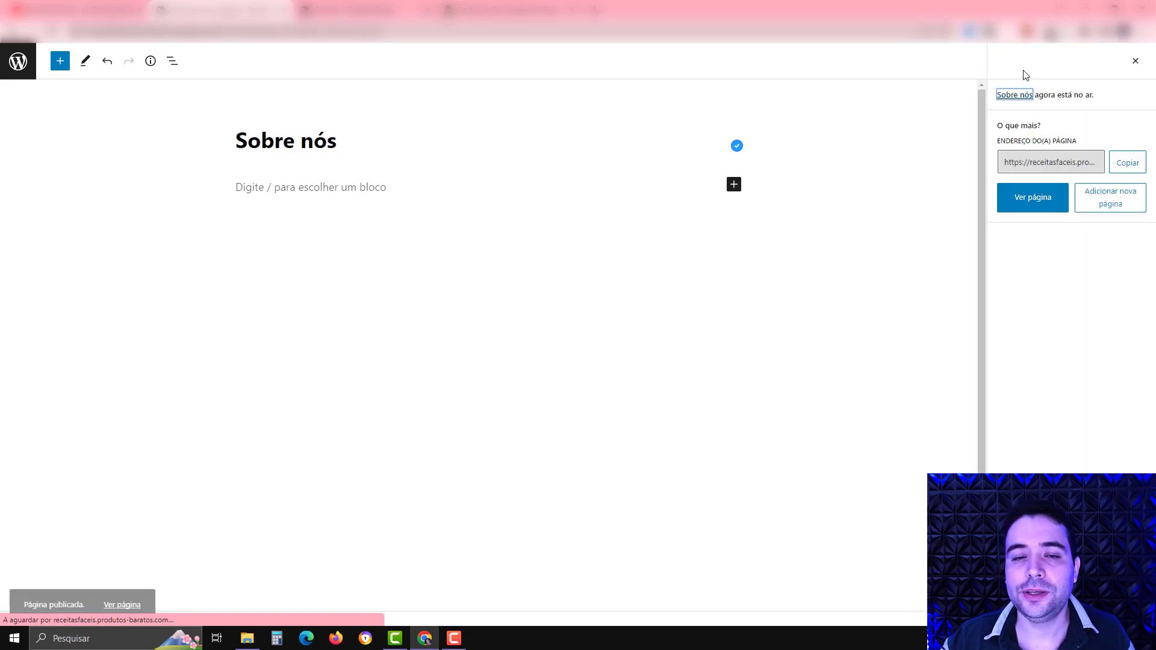
Add a new page titled "Política de privacidade", with the accent corrected, and insert an "HTML personalizado" block in it.
click(17, 65)
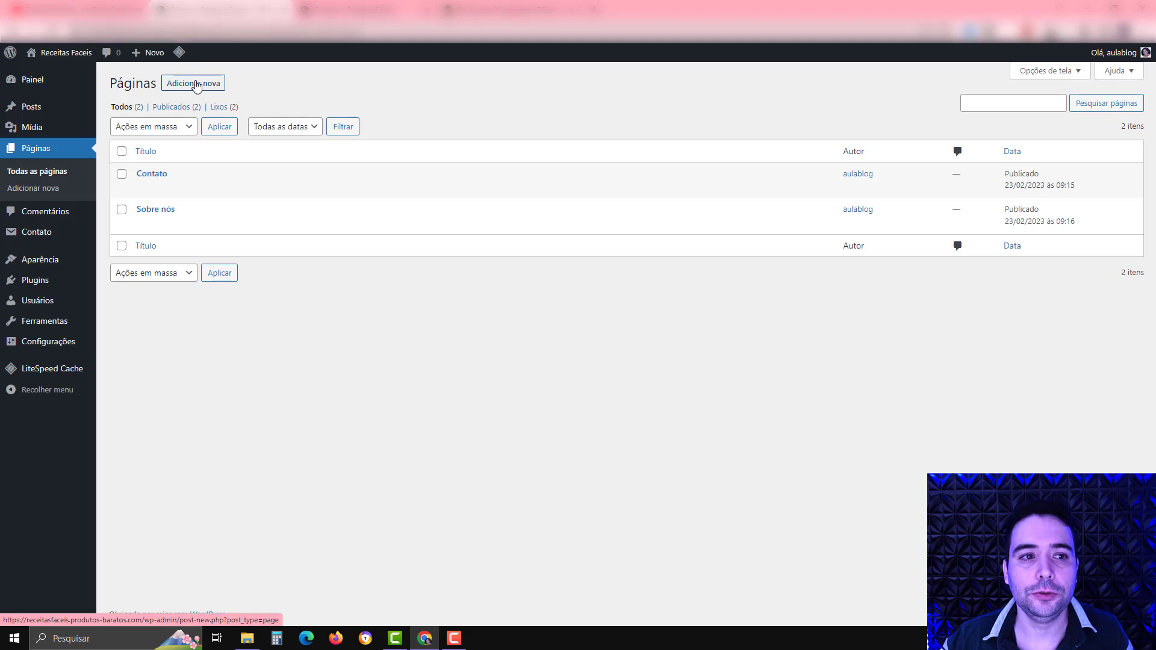
click(196, 85)
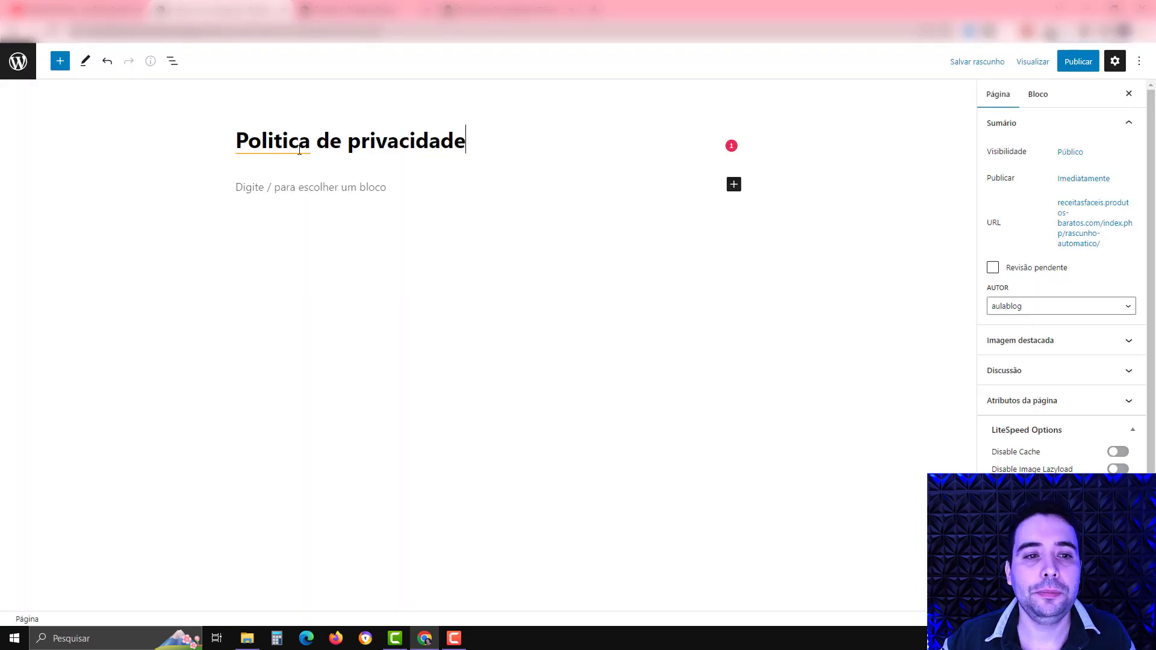
click(268, 139)
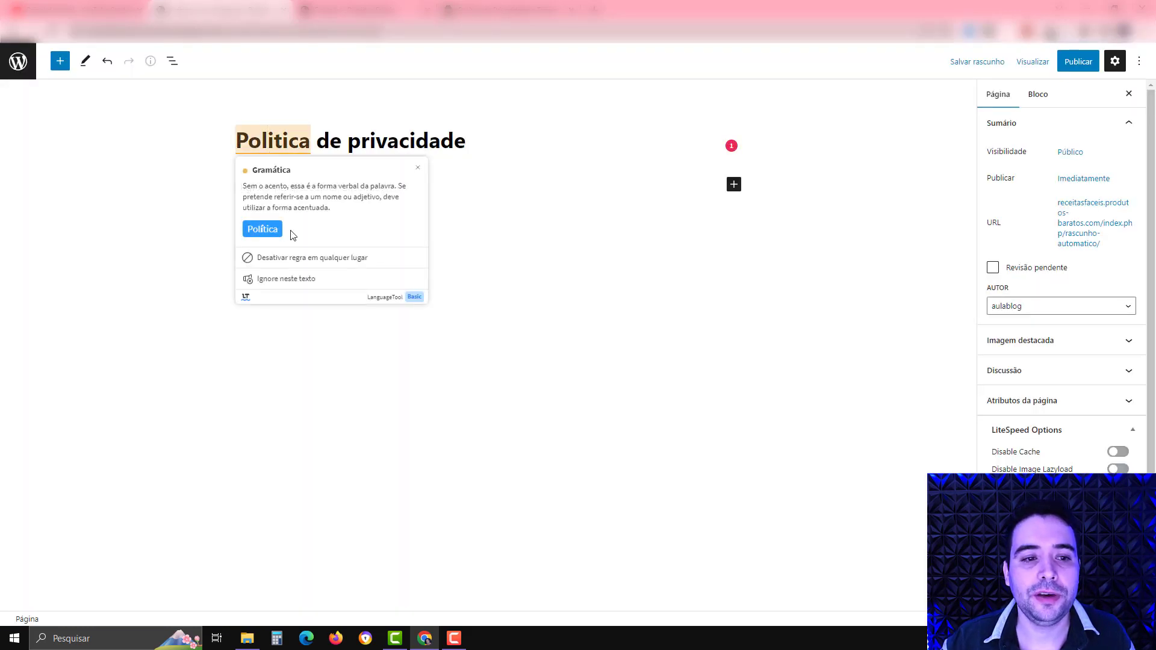
click(271, 229)
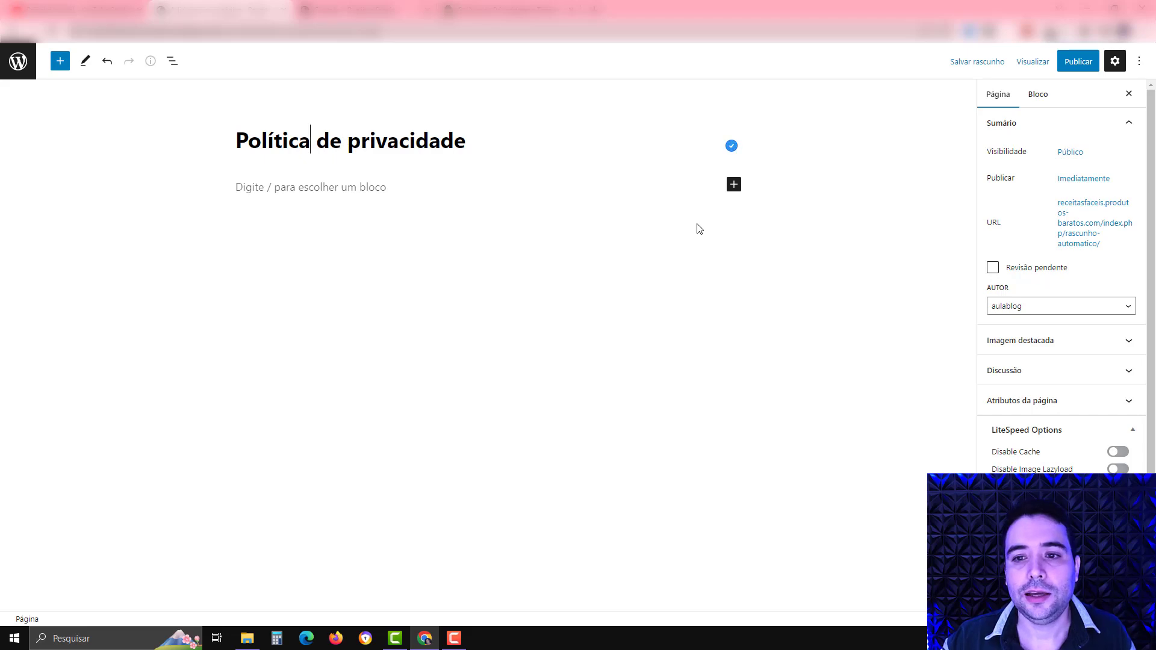
click(734, 184)
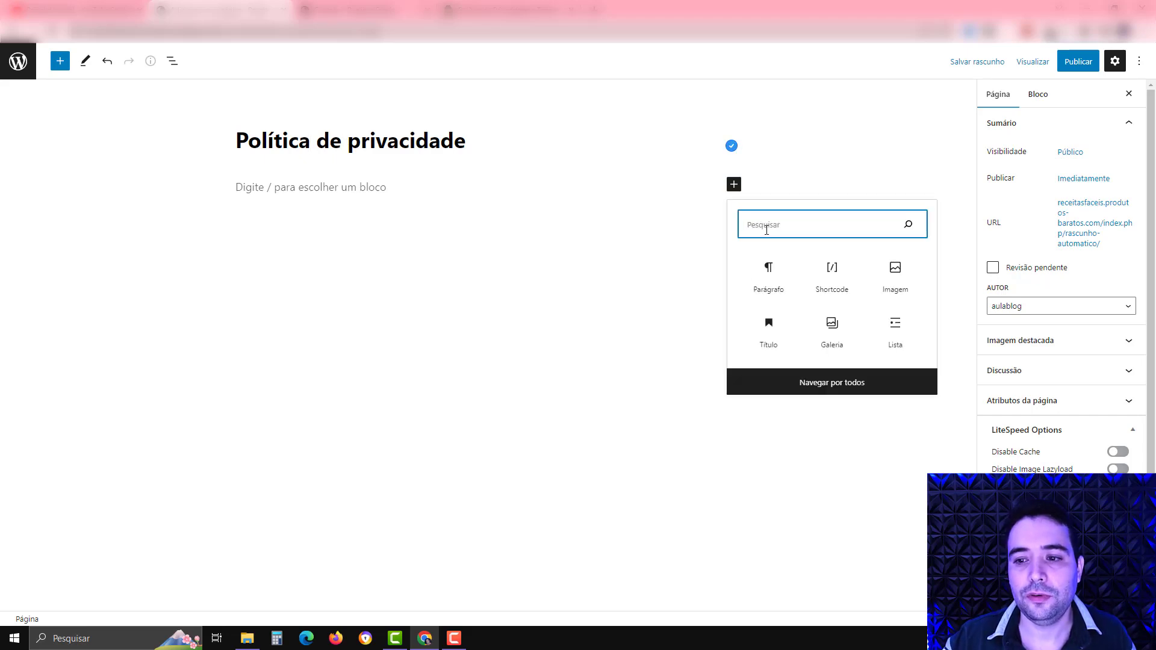
text(htm)
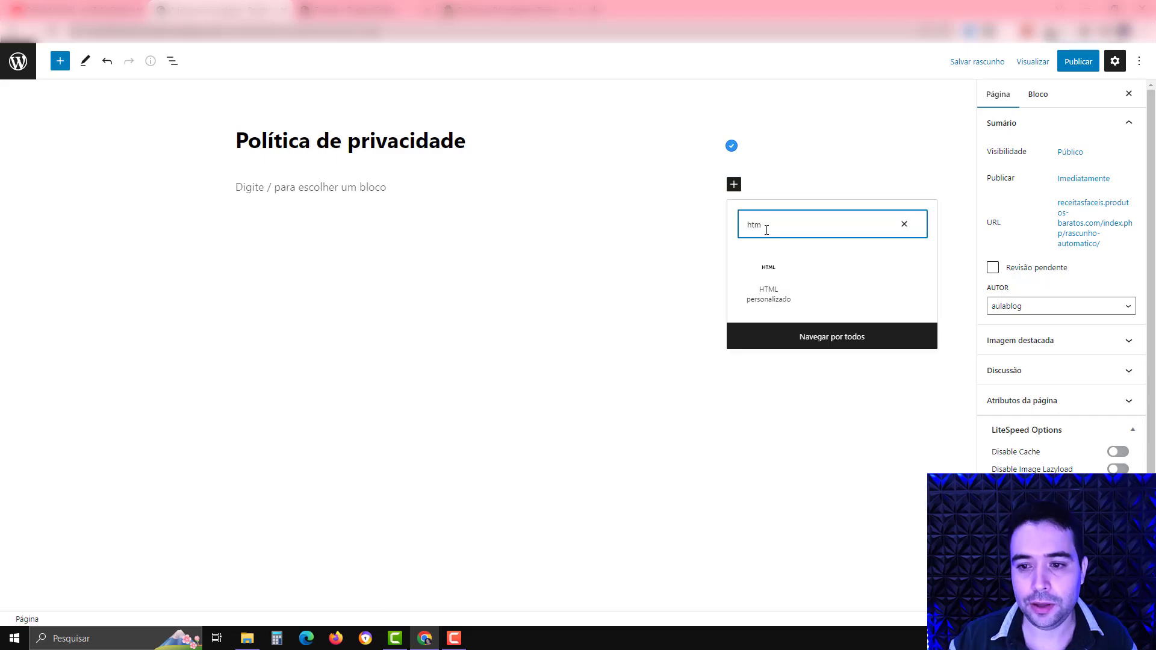
click(766, 293)
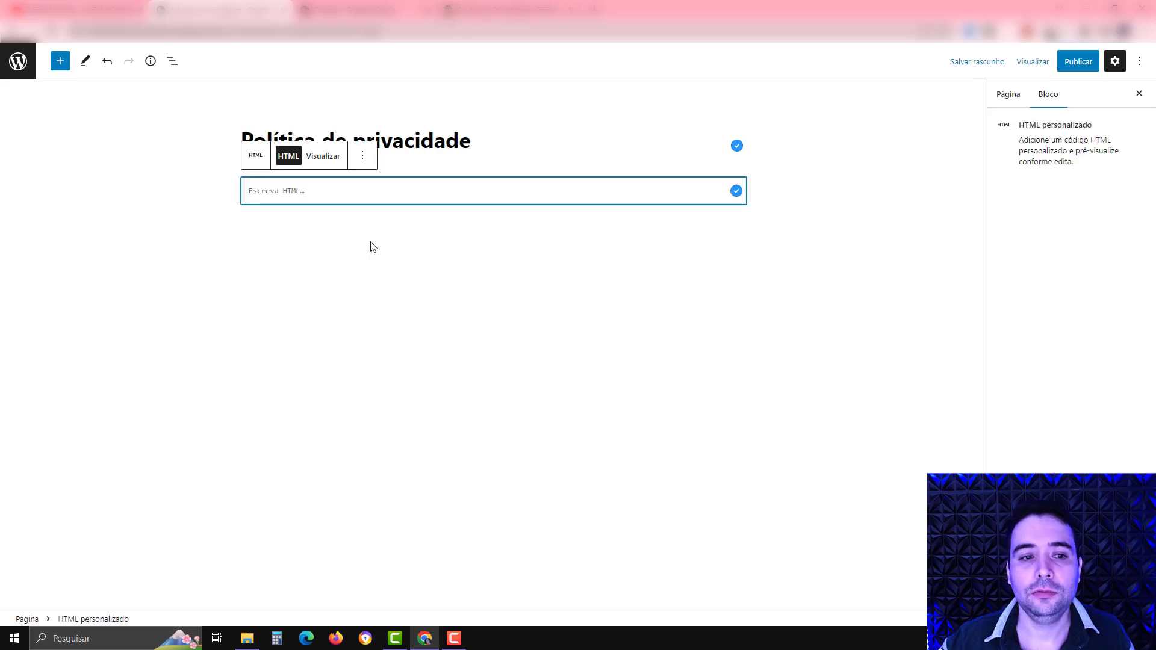
key(ctrl+Tab)
key(ctrl+Tab)
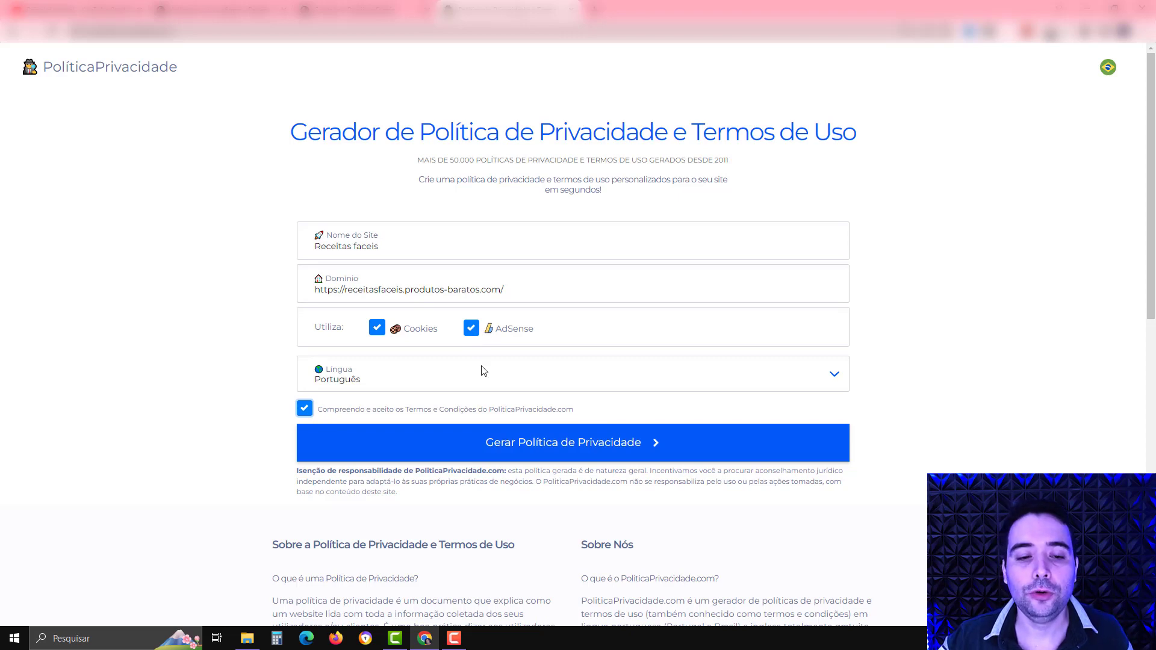
click(584, 453)
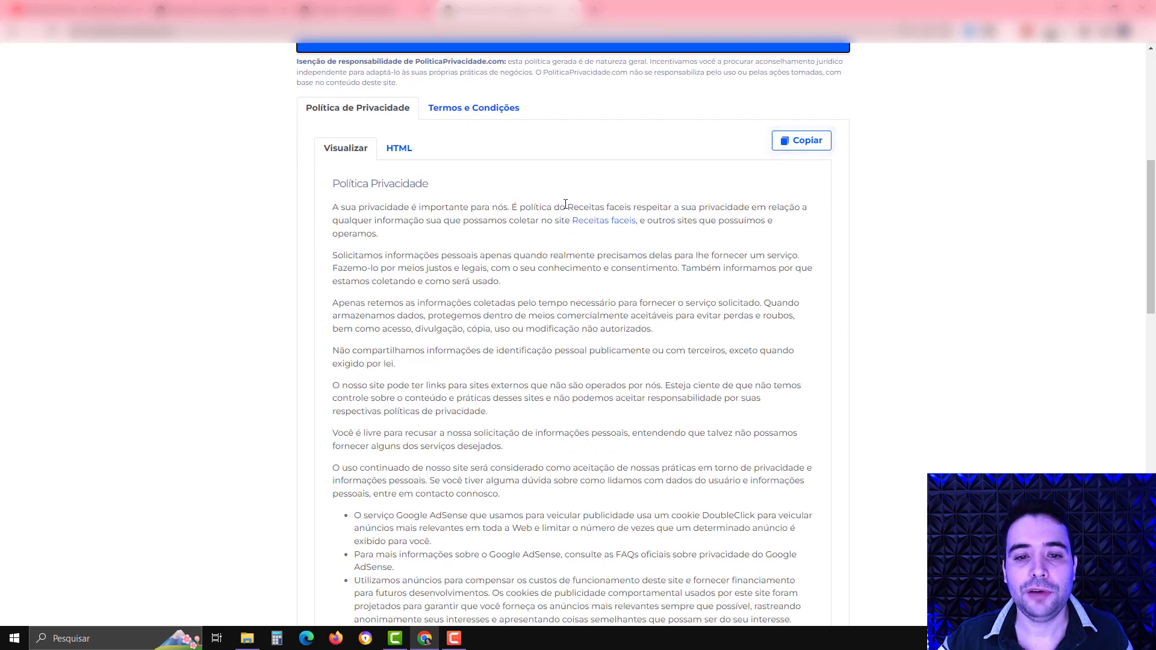
click(398, 150)
click(799, 145)
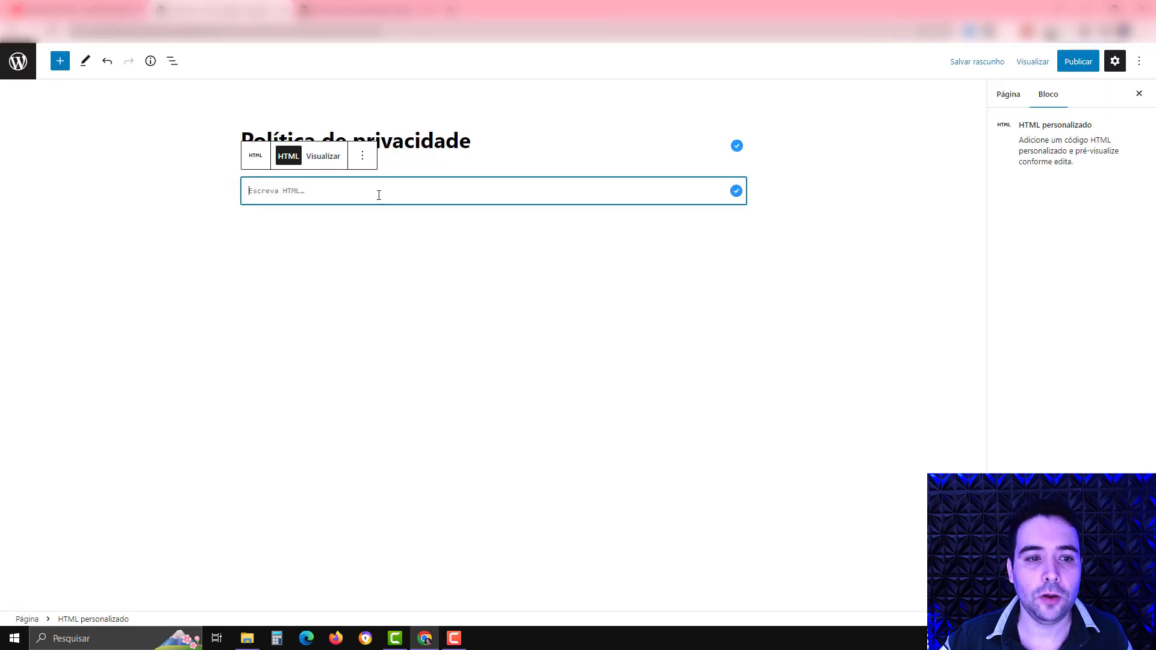
Paste the copied privacy policy HTML into the custom HTML block, preview it, and publish the page.
key(ctrl+v)
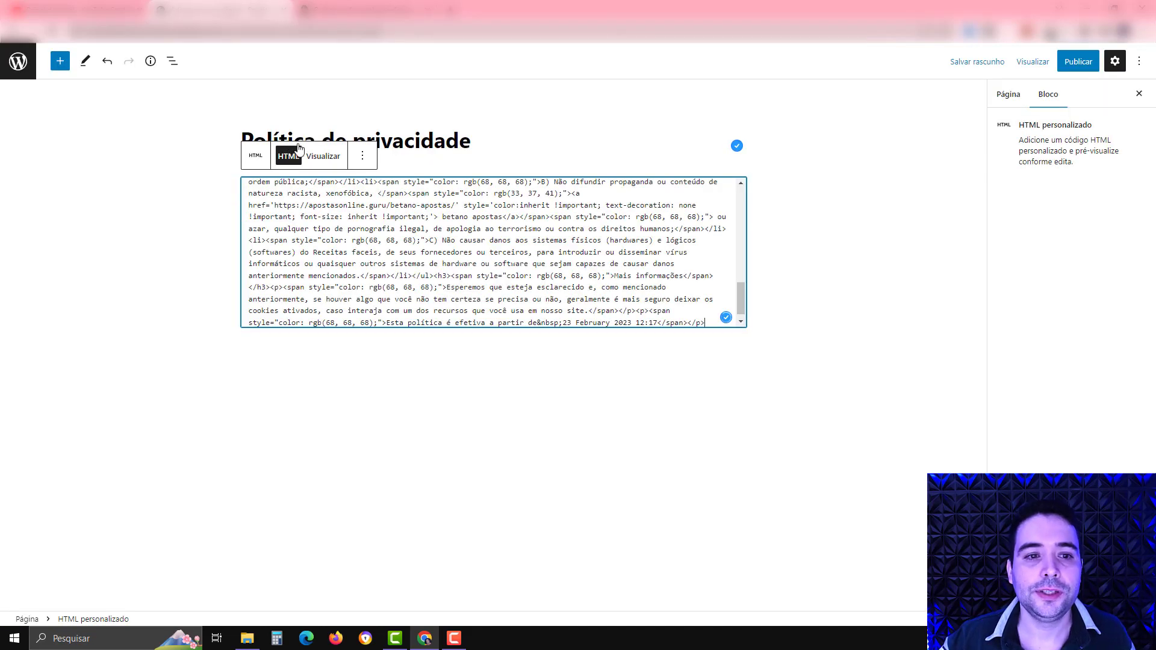
click(324, 156)
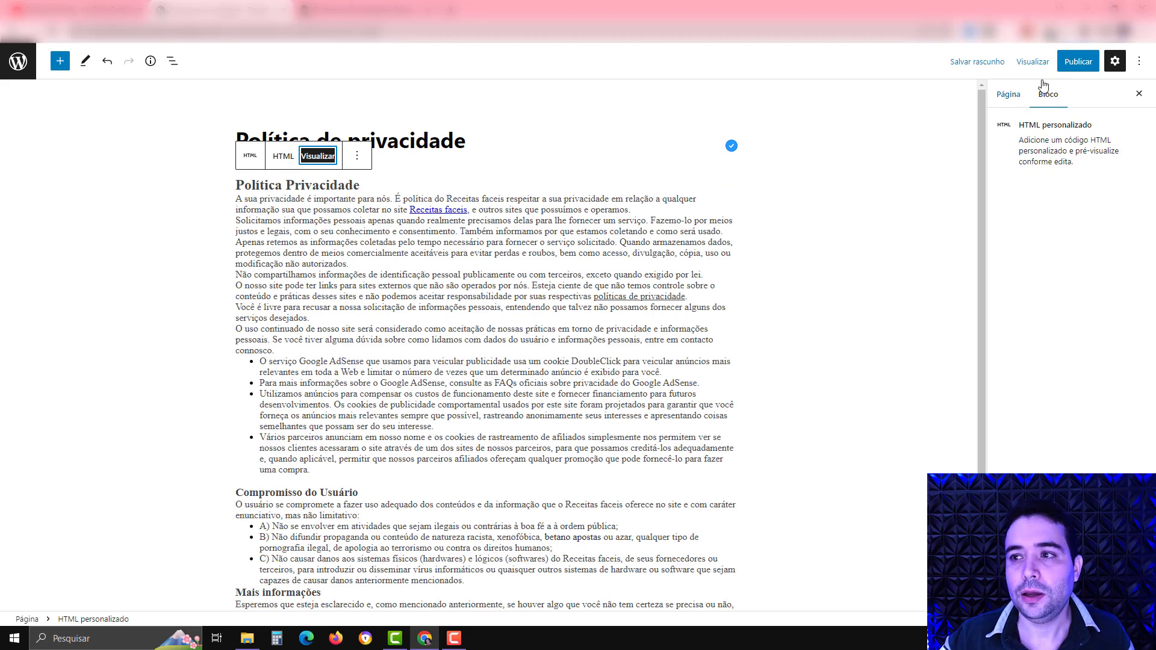
click(1071, 62)
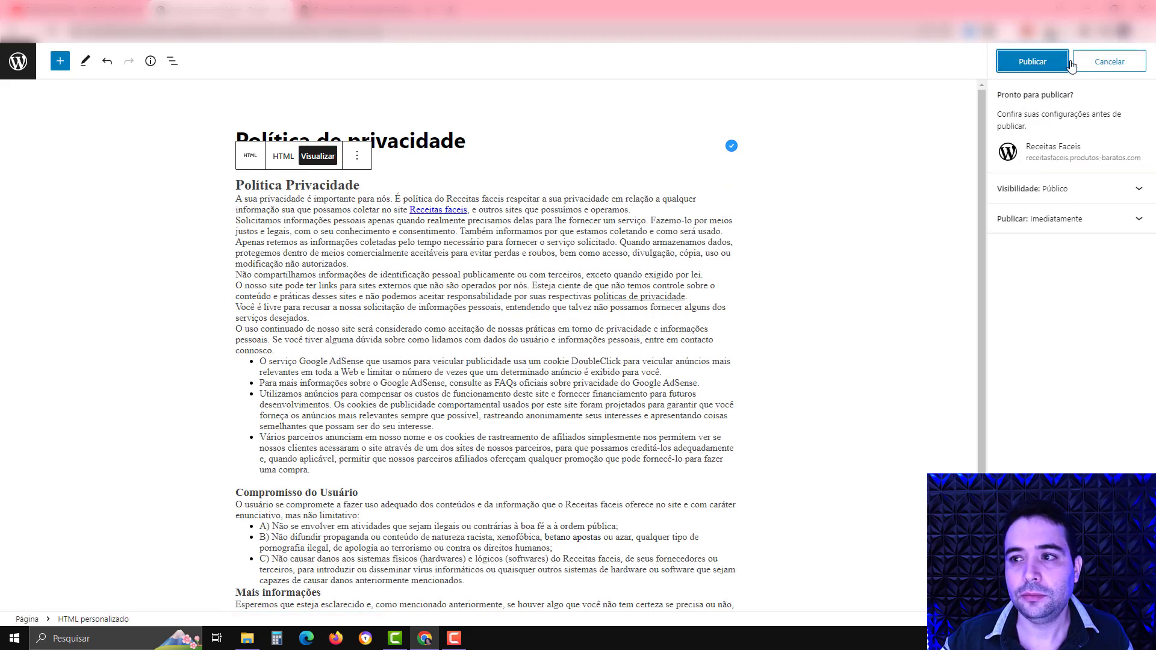
click(1034, 61)
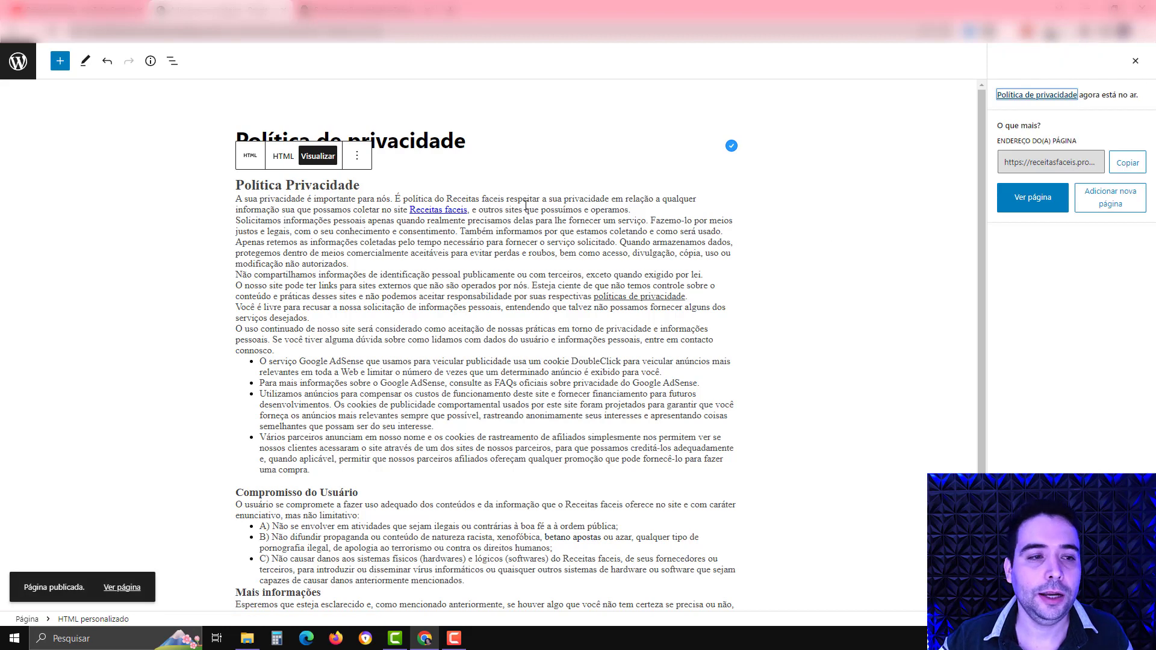
Add another page titled "Termos de uso" and insert an "HTML personalizado" block in it.
click(18, 67)
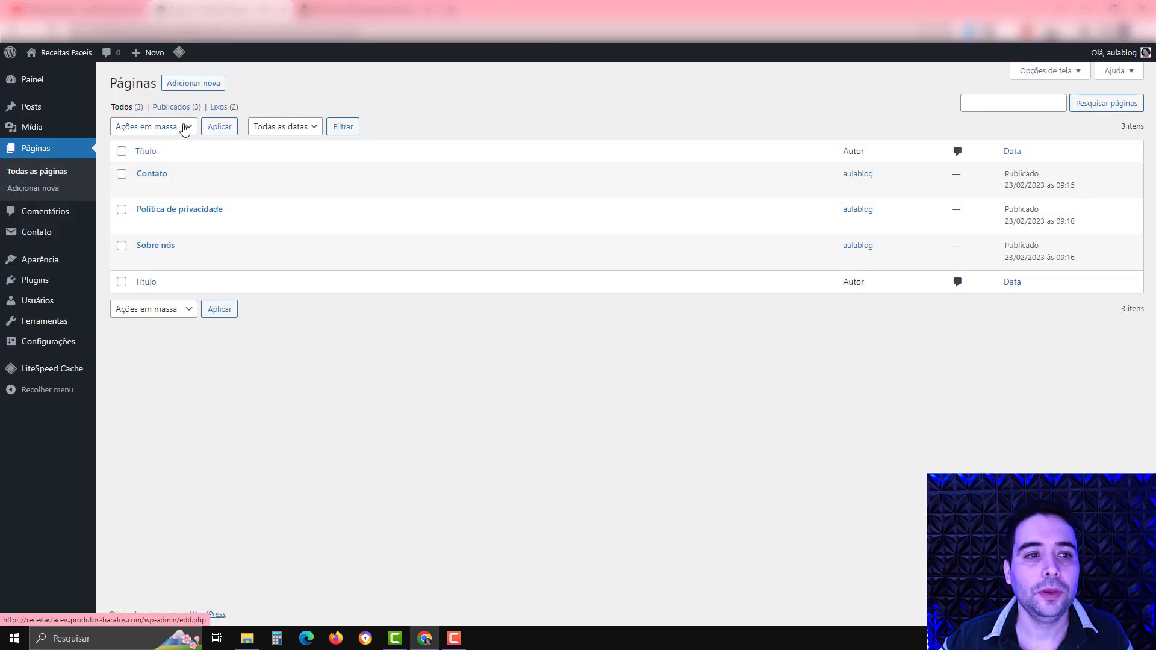
click(200, 85)
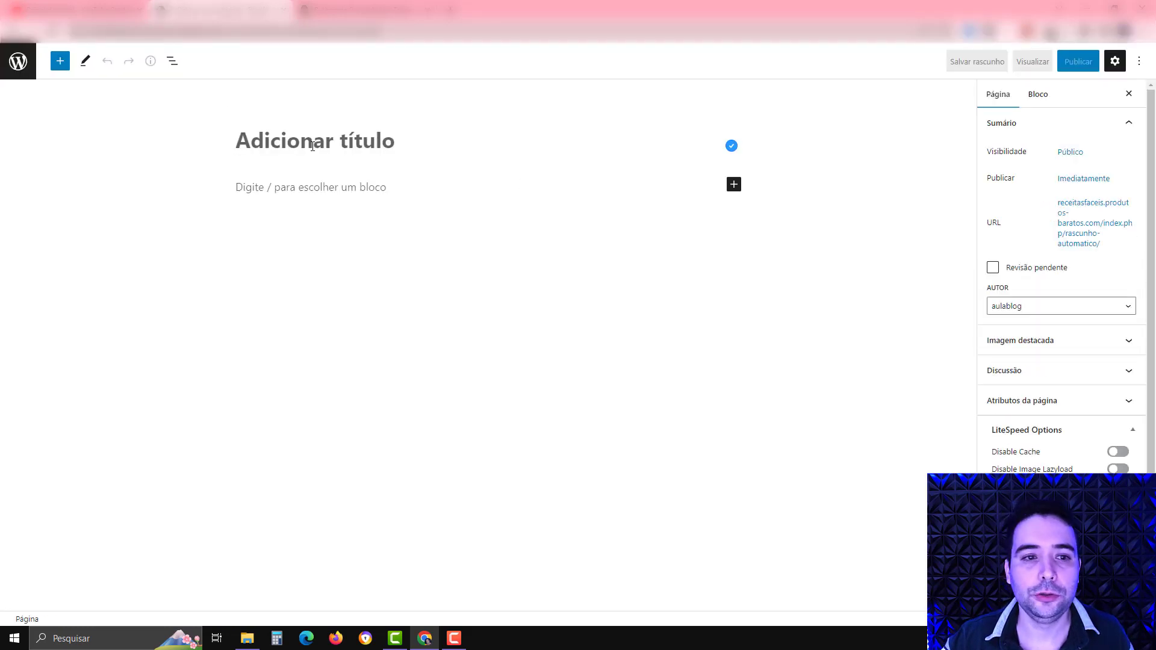
text(Termos de uso)
click(733, 184)
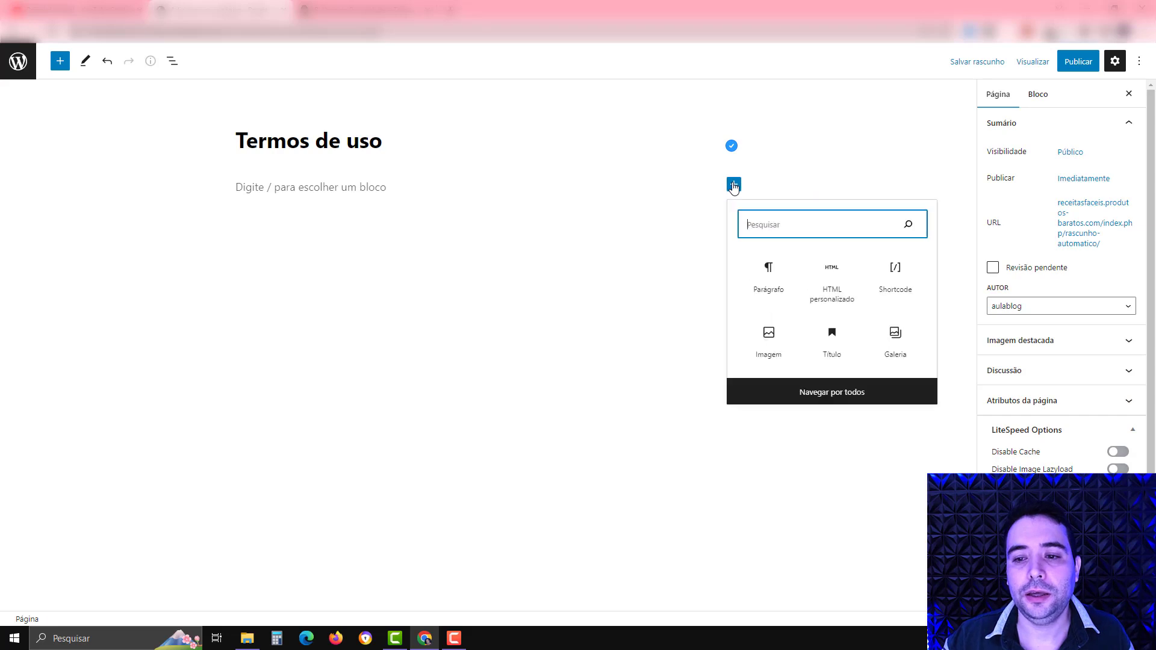
click(829, 277)
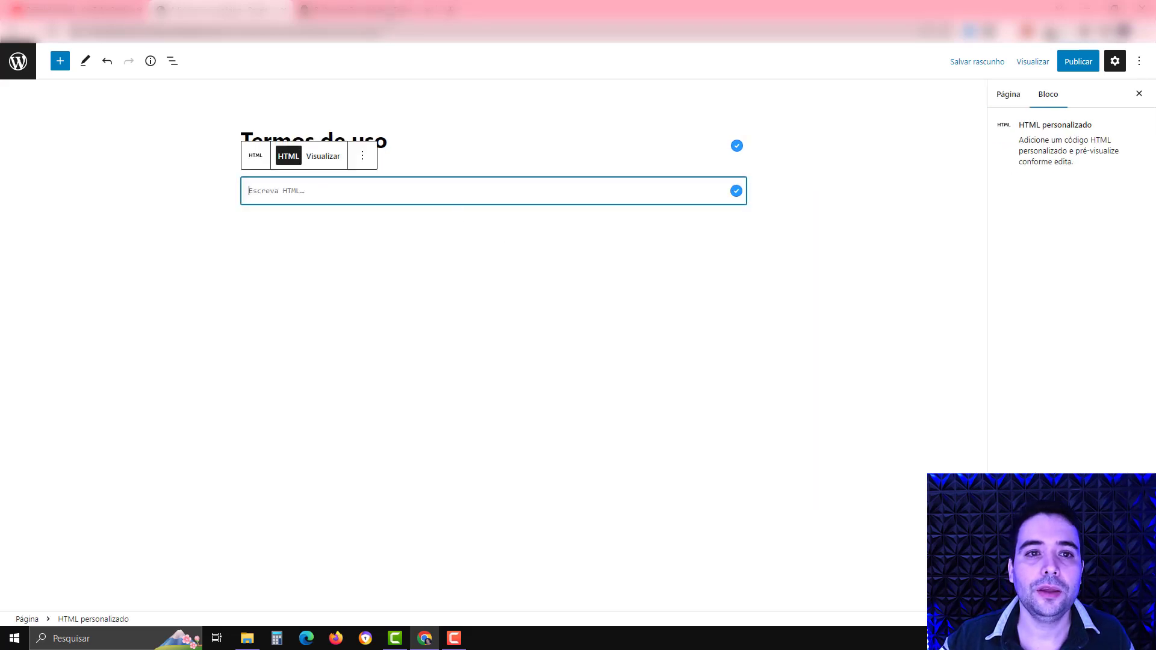
Switch to the PolíticaPrivacidade generator and copy the HTML version of its "Termos e Condições" text.
click(388, 12)
click(471, 111)
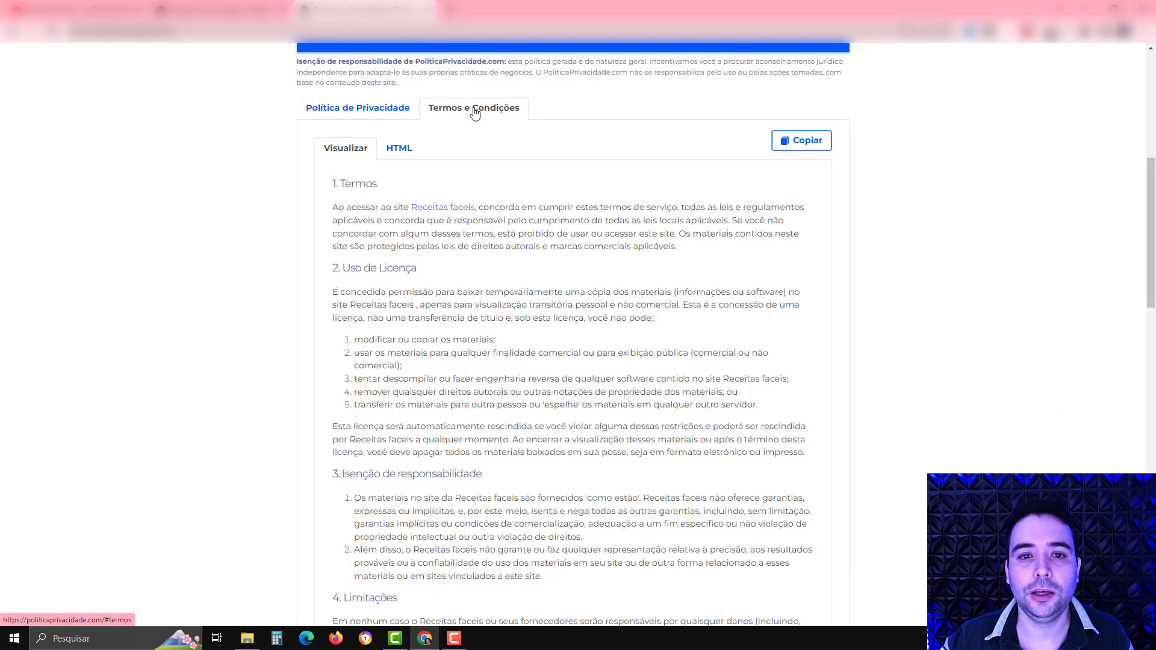
click(409, 158)
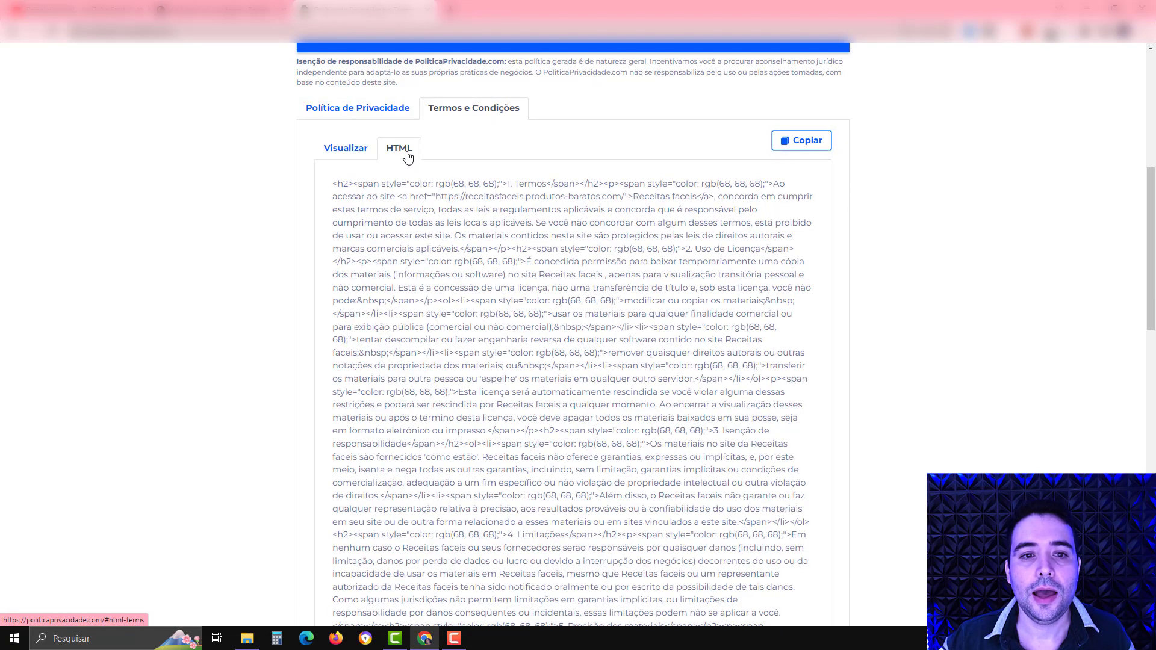
click(798, 143)
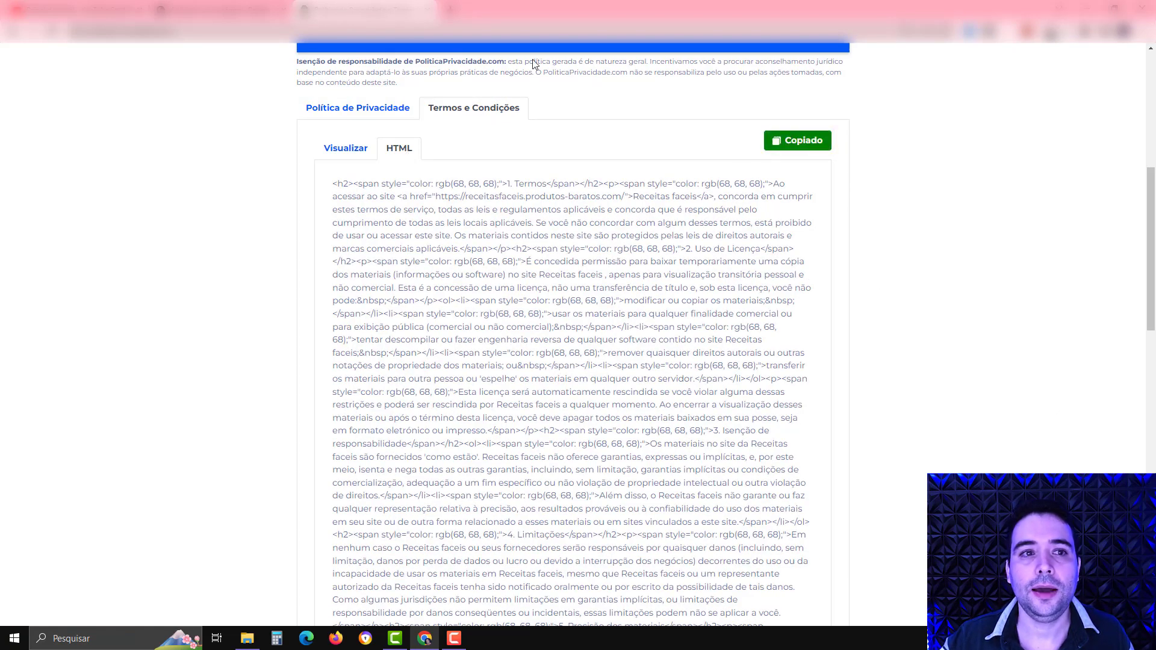
Paste the copied terms HTML into the custom HTML block of the "Termos de uso" page, preview it, and publish the page.
click(231, 9)
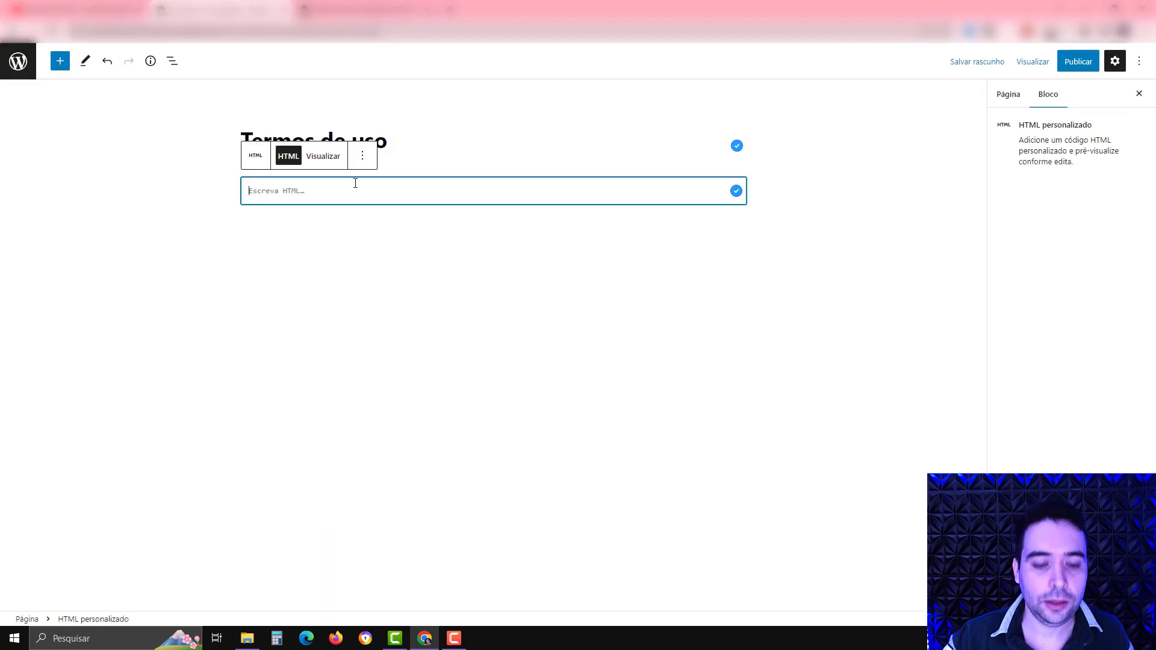
key(ctrl+v)
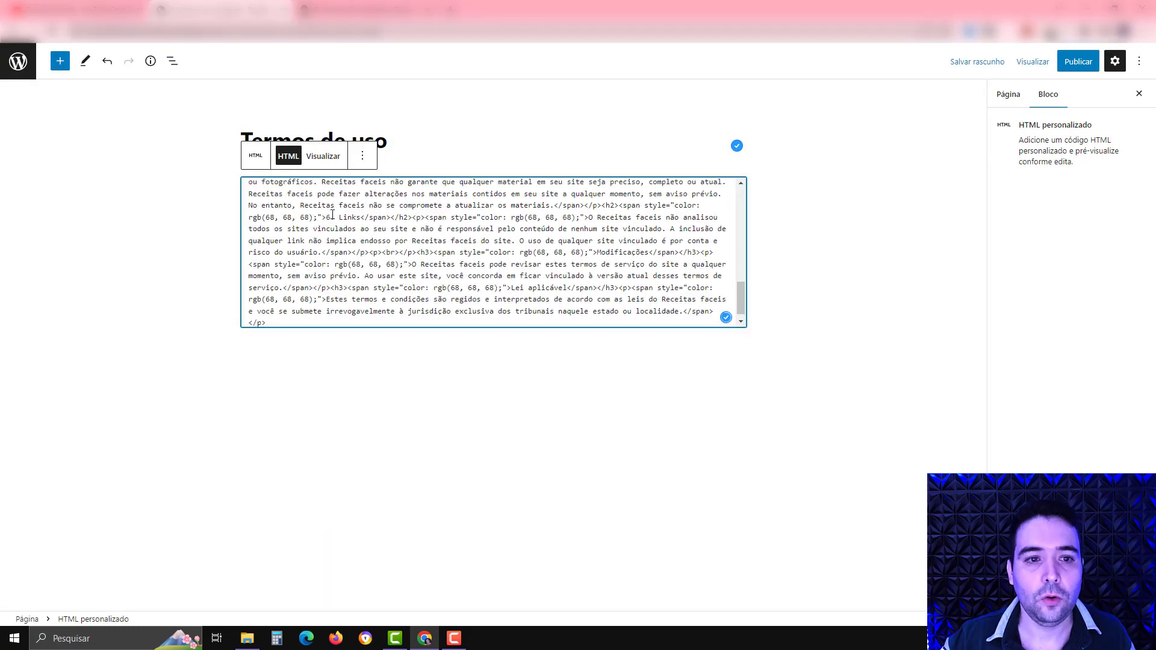
click(323, 156)
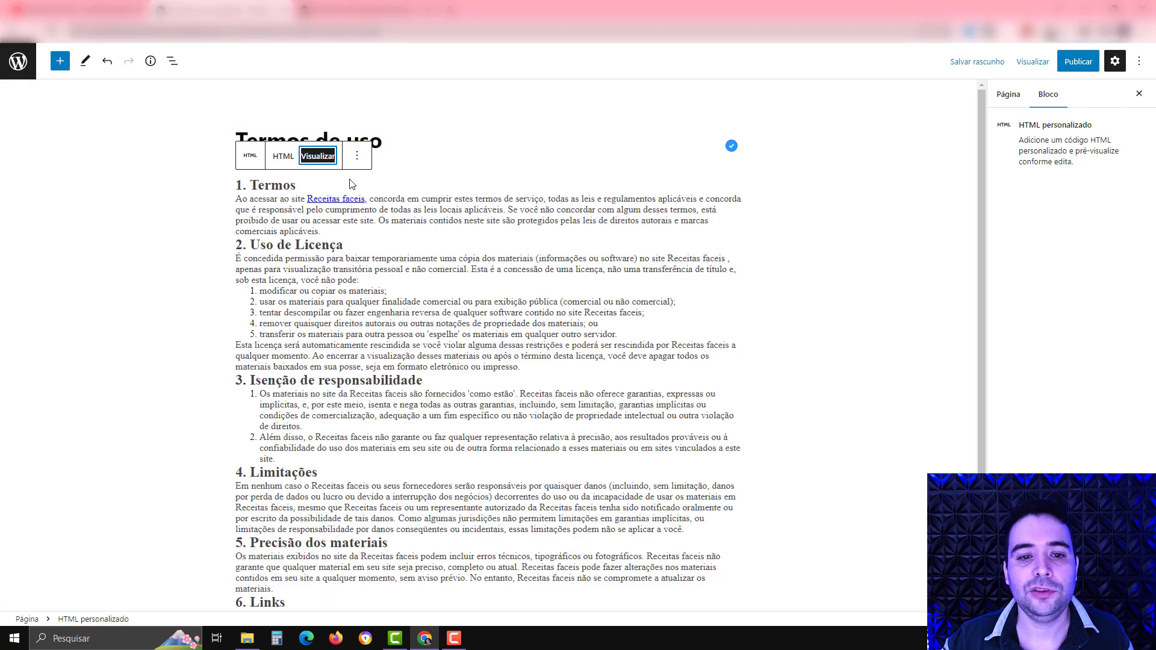
click(1078, 61)
click(1033, 58)
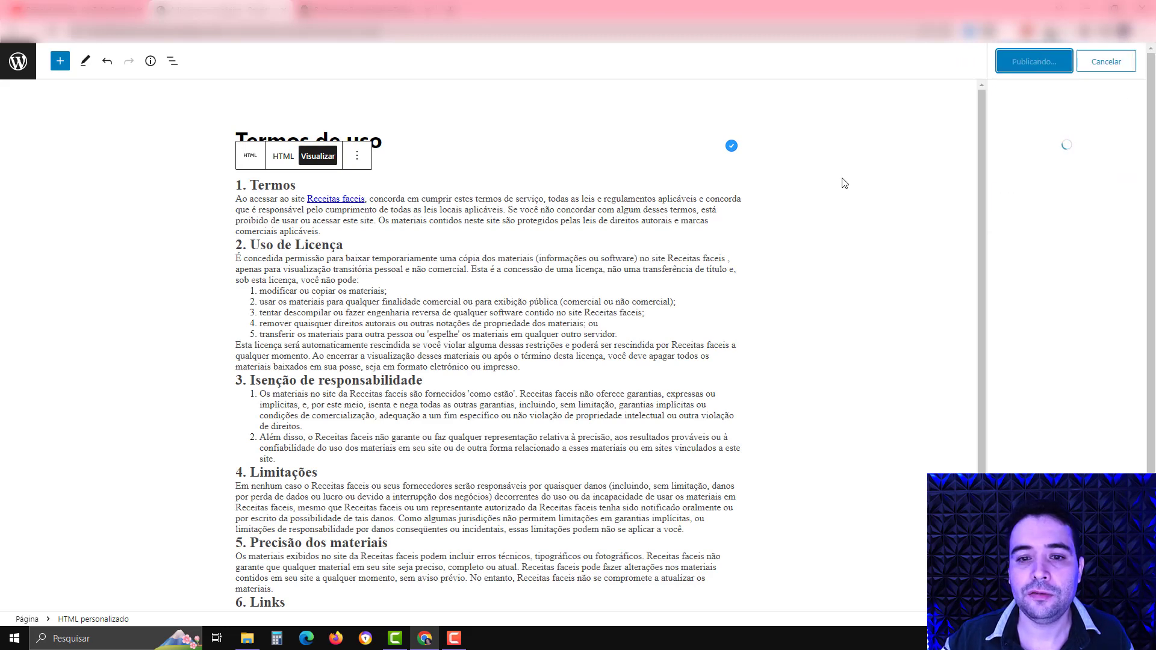
Leave the page editor and open the theme customizer to look over the site's homepage preview.
click(18, 63)
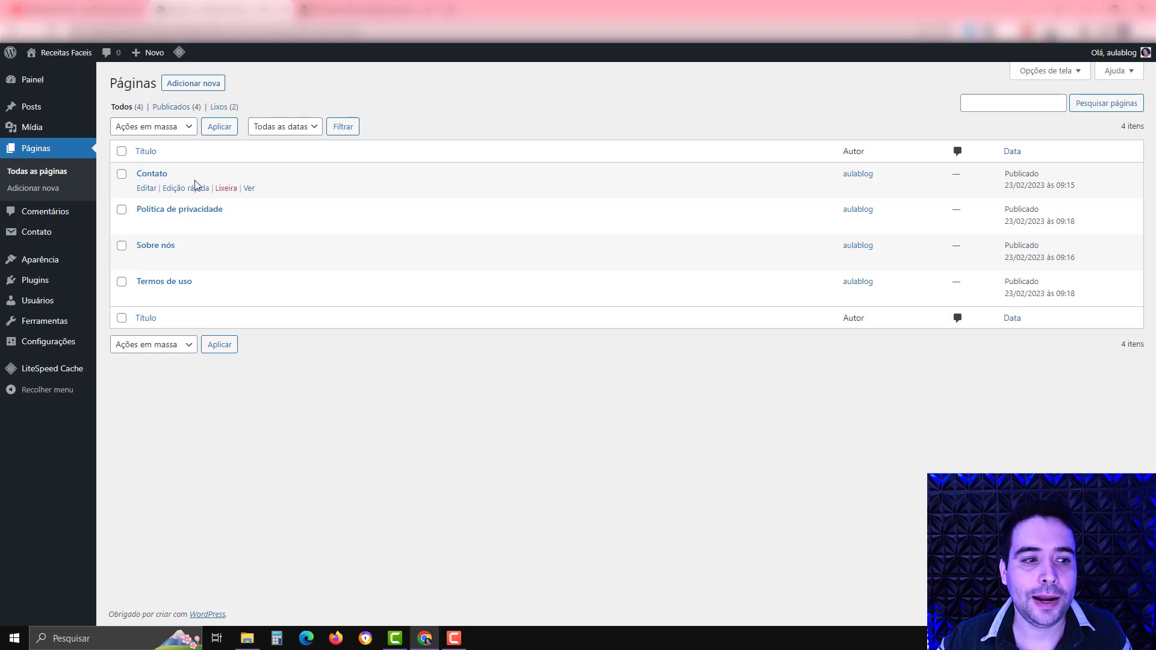
mouse_move(37, 266)
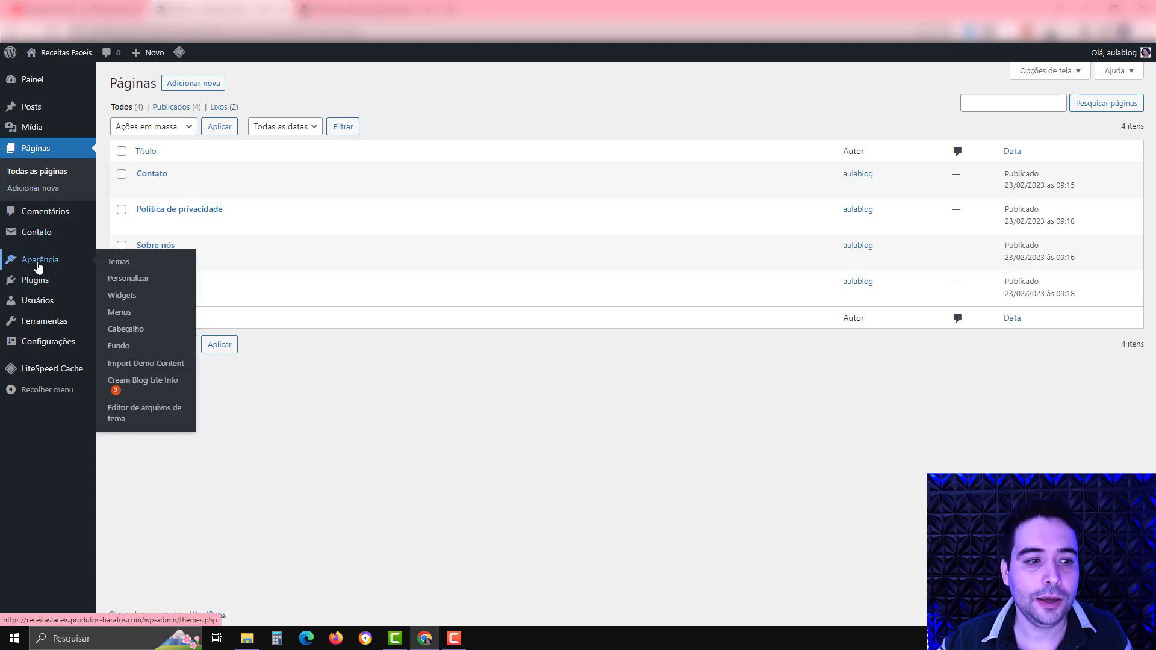
click(120, 281)
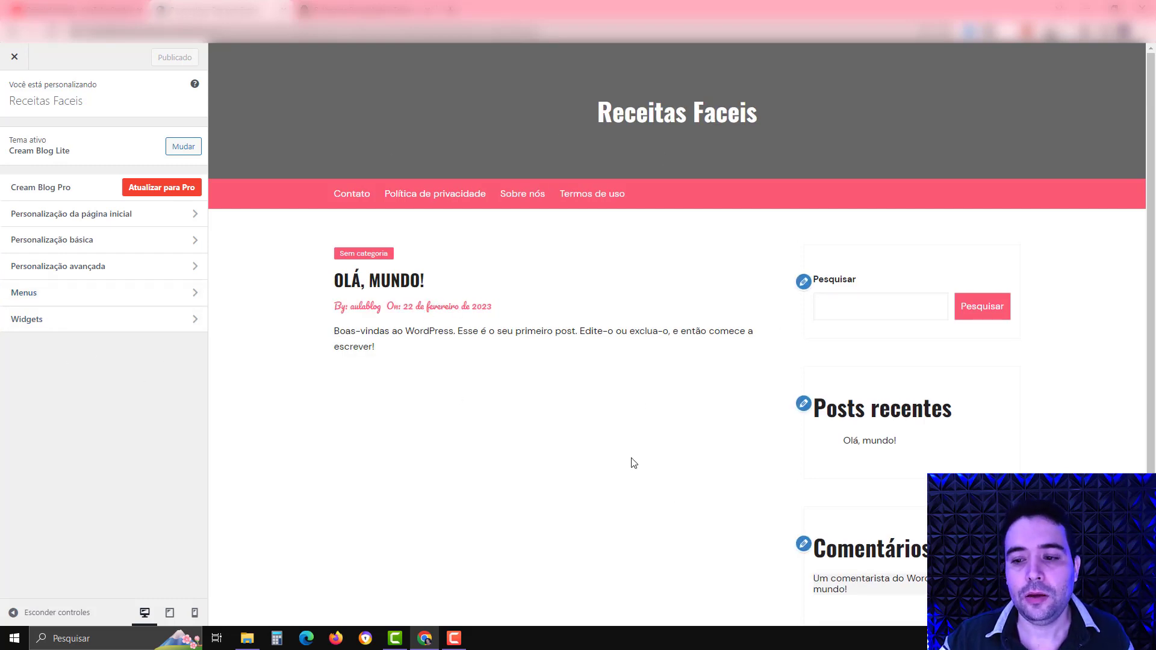
scroll(696, 419, down, 2)
scroll(693, 416, up, 2)
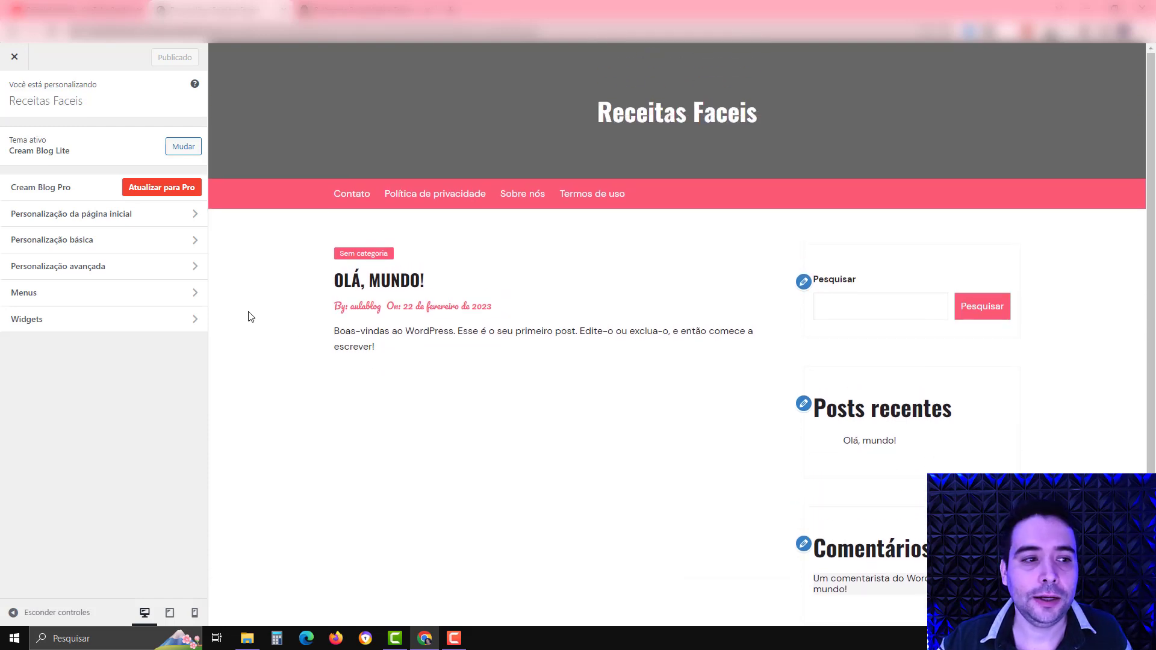
Enable the homepage banner/slider with the split two-image layout, set its number of posts to 8, and publish the change.
click(93, 215)
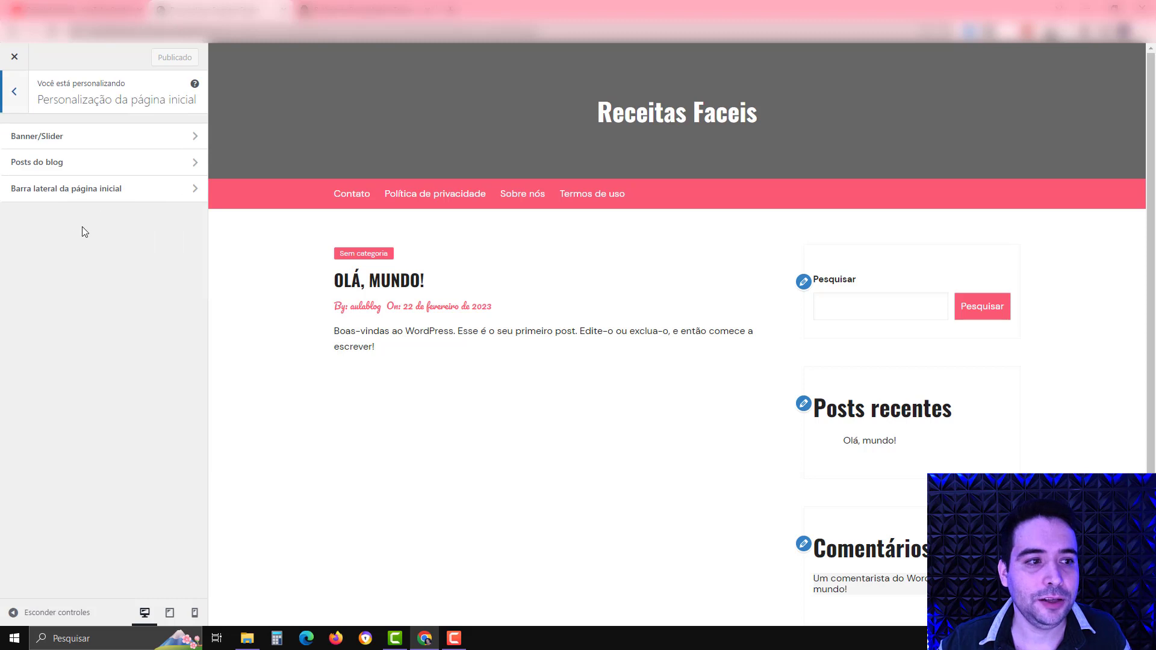
click(90, 136)
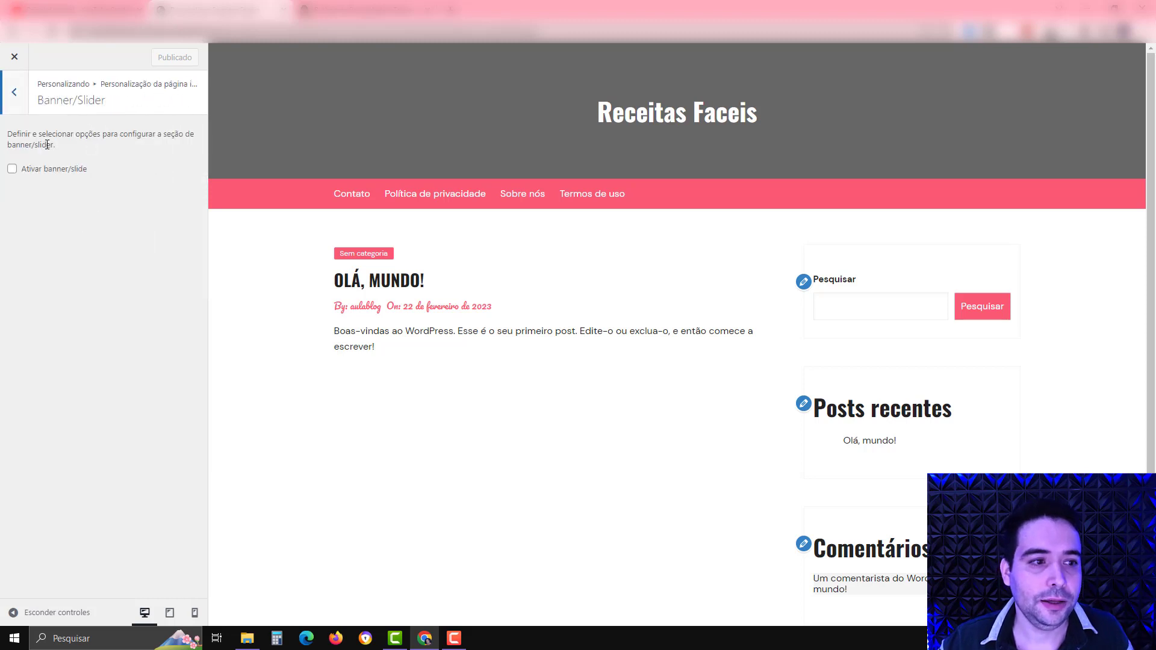
click(12, 168)
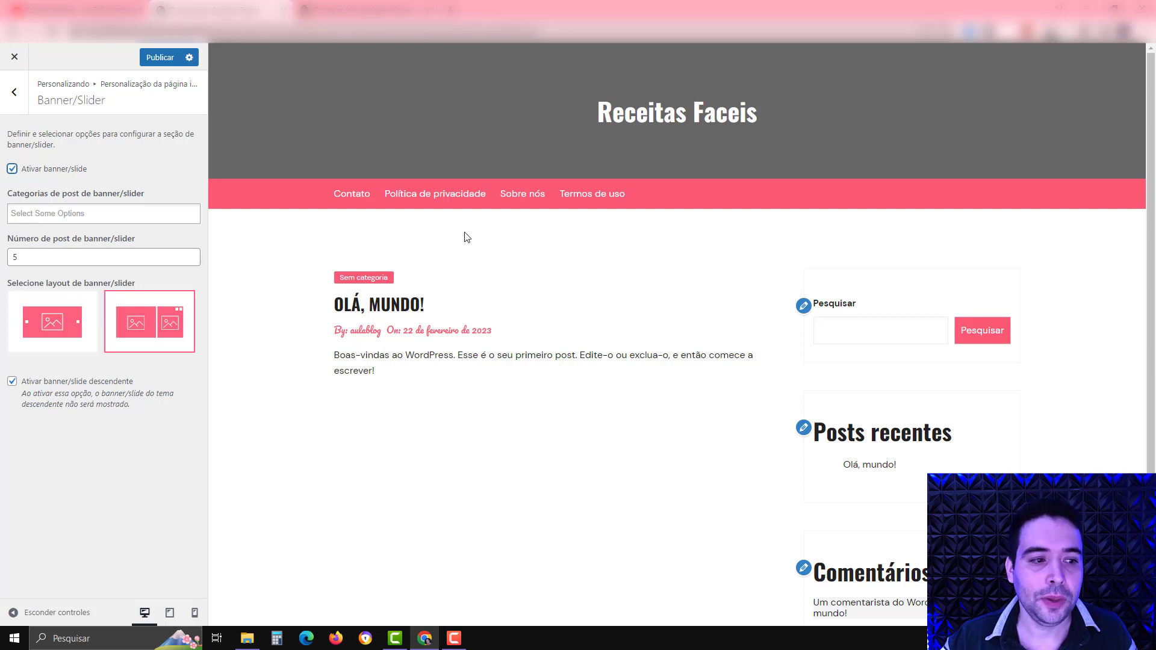
click(51, 212)
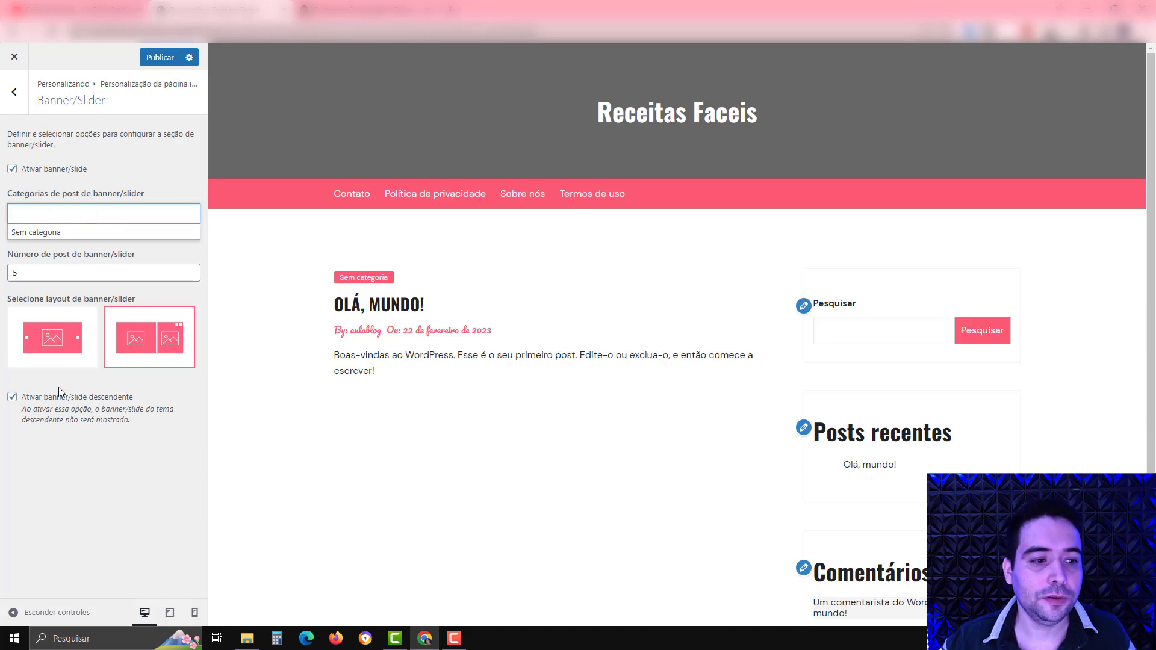
click(55, 343)
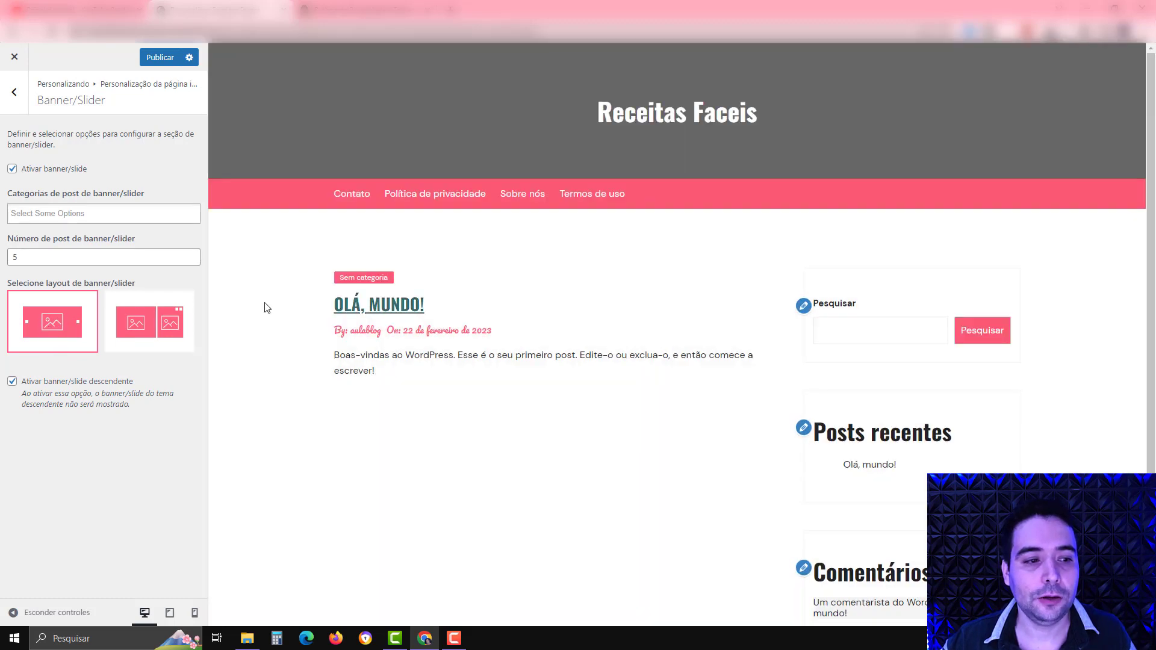
click(145, 322)
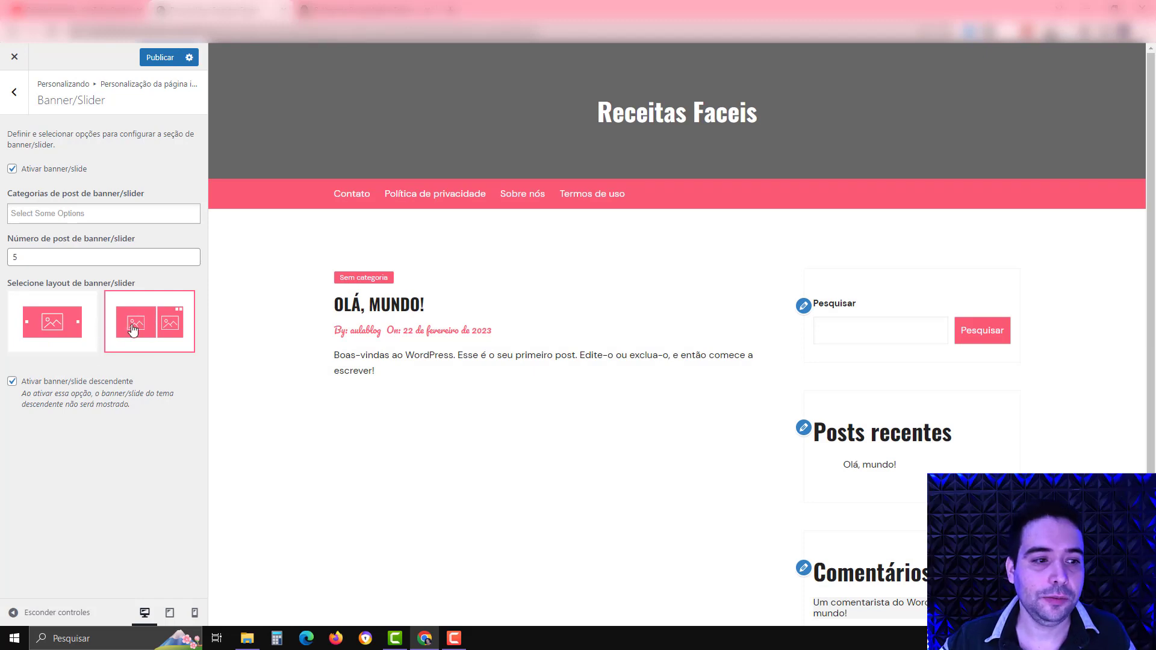
click(190, 253)
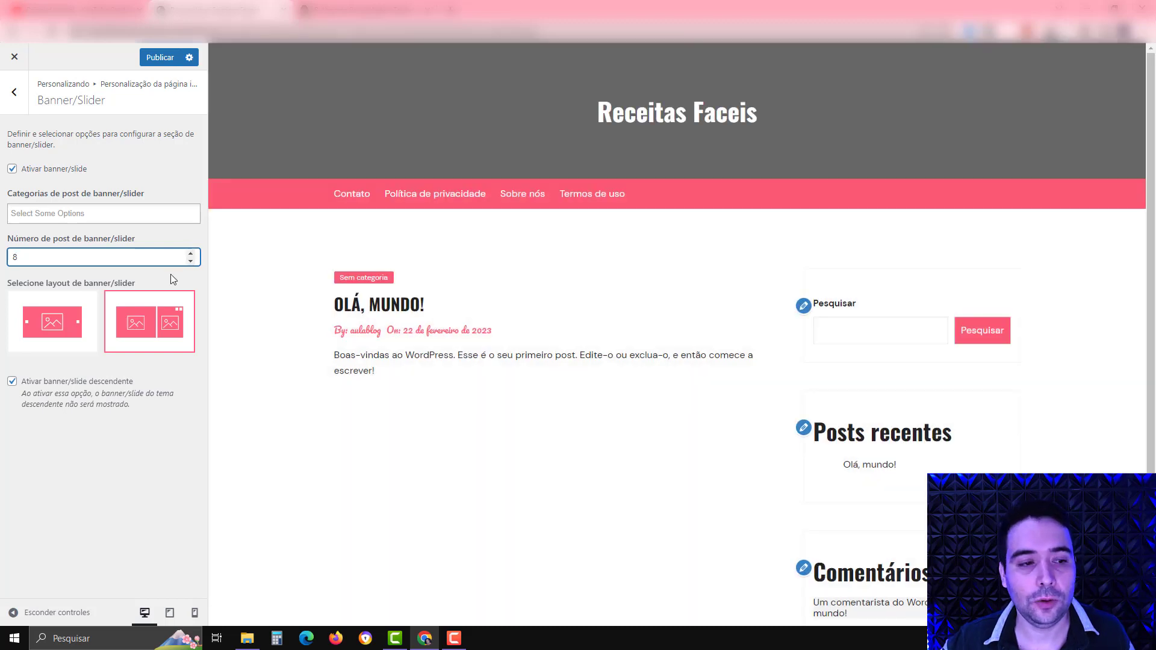
click(158, 57)
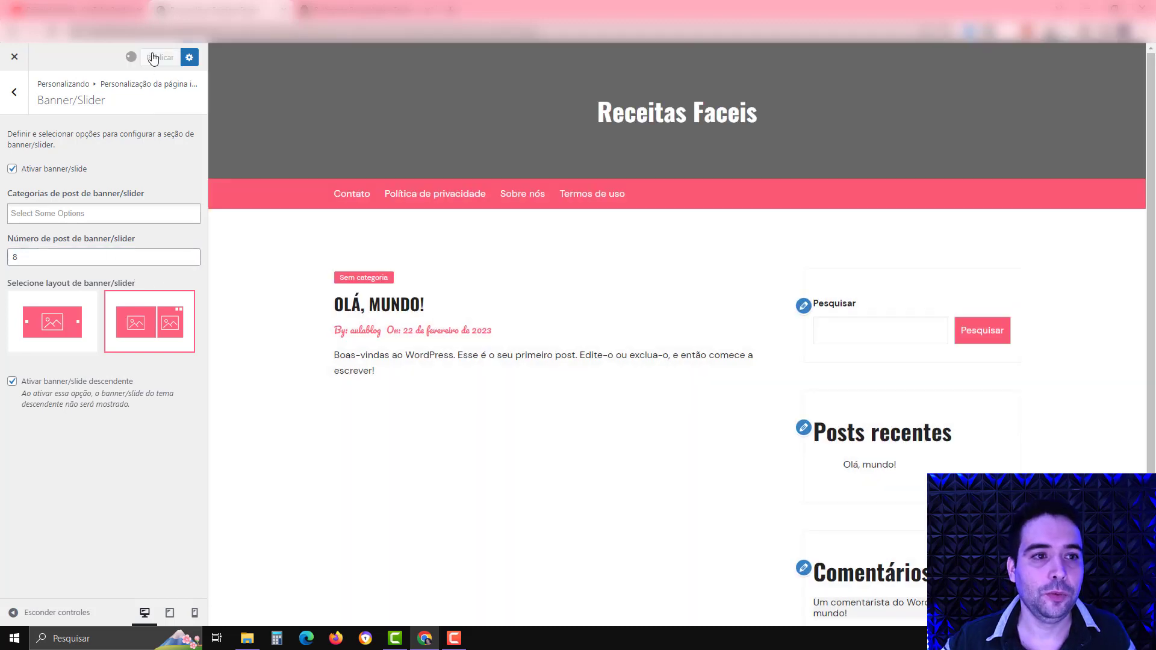
Set the homepage blog post listing to the layout with a thumbnail beside each post's text and publish the change.
key(Escape)
click(46, 159)
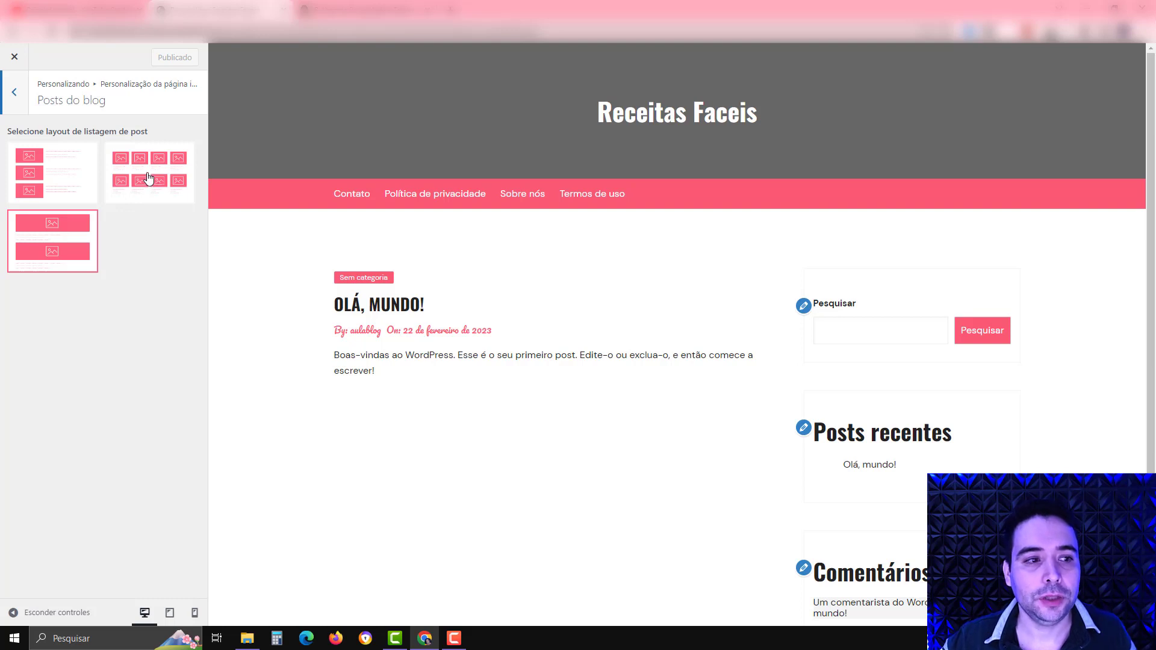
click(58, 175)
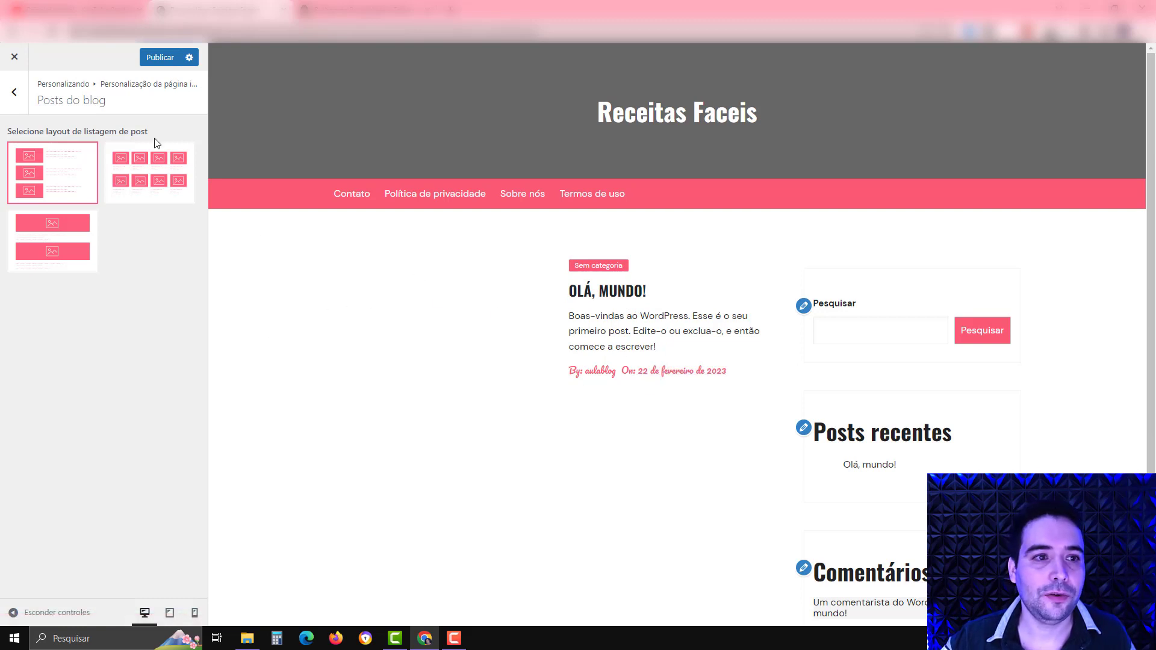
click(159, 58)
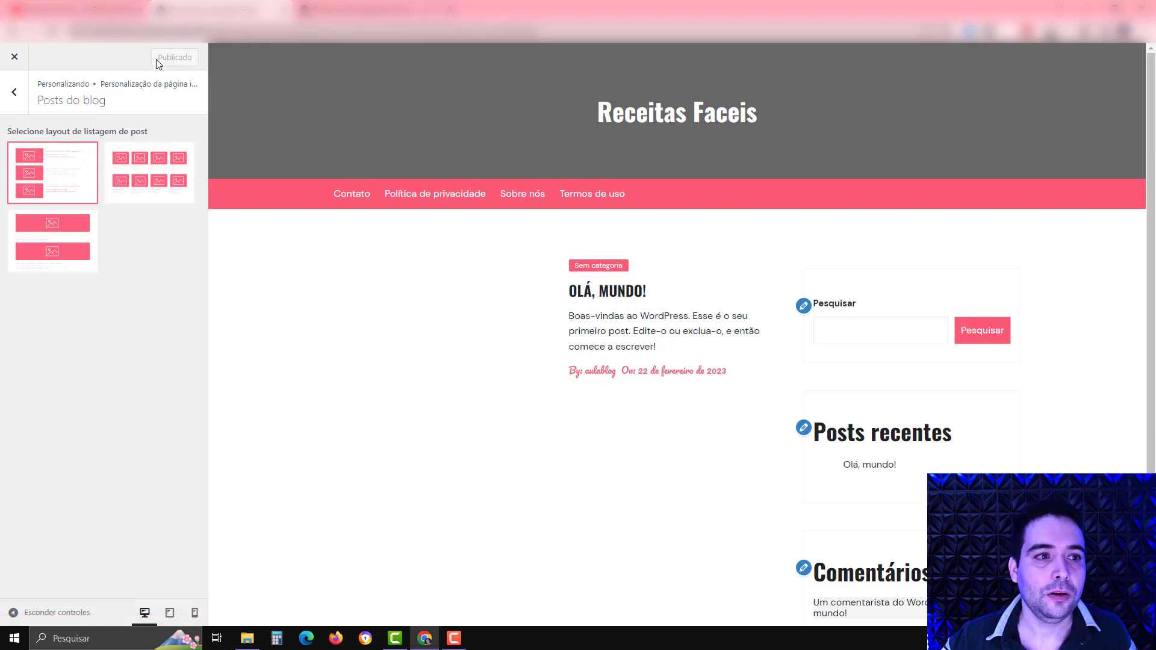
Check the sidebar position options for the homepage and return to the customizer's main section list.
click(16, 101)
click(44, 191)
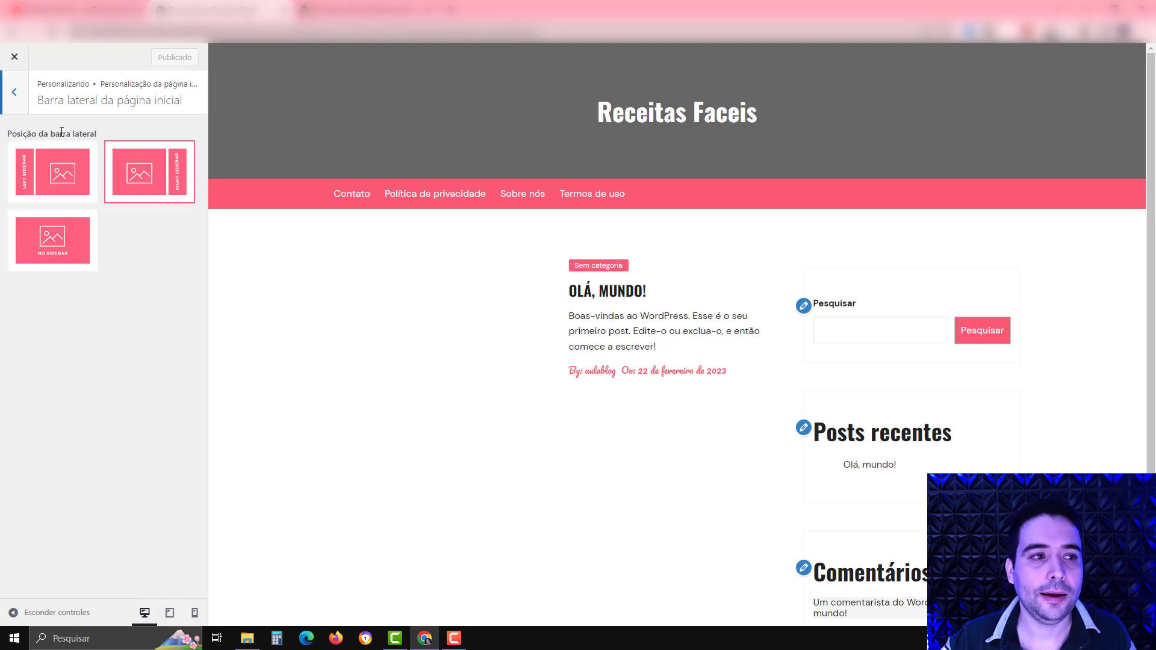
click(17, 108)
click(18, 107)
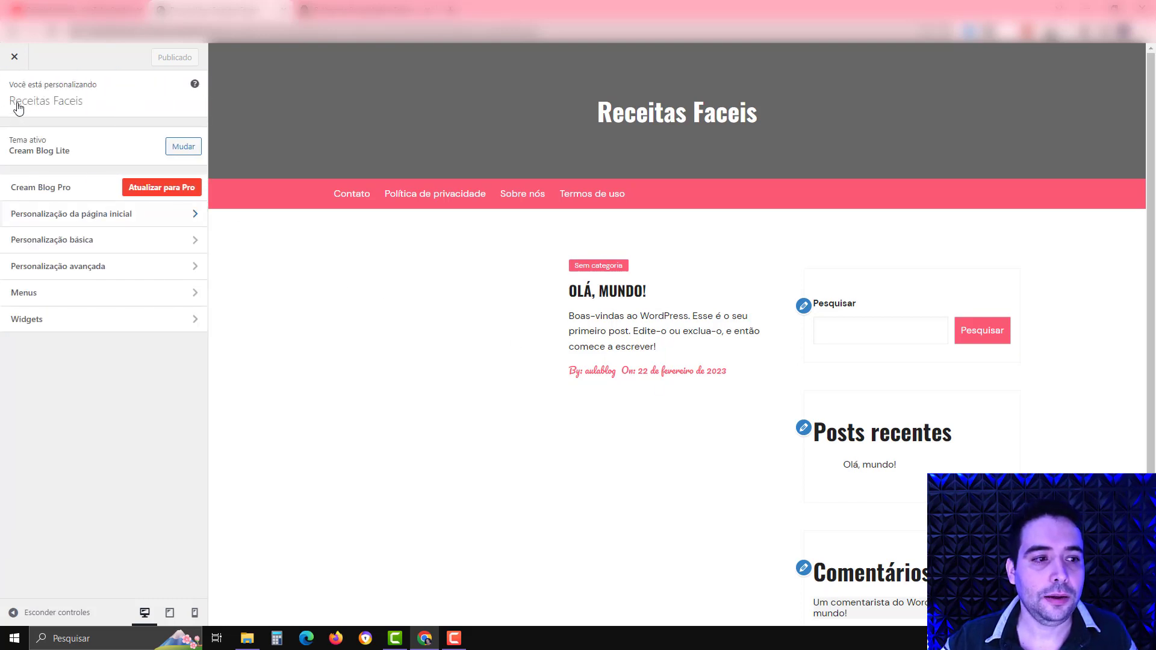
Open the site identity settings under "Personalização básica" and examine the logo, title and site icon size requirements.
click(95, 247)
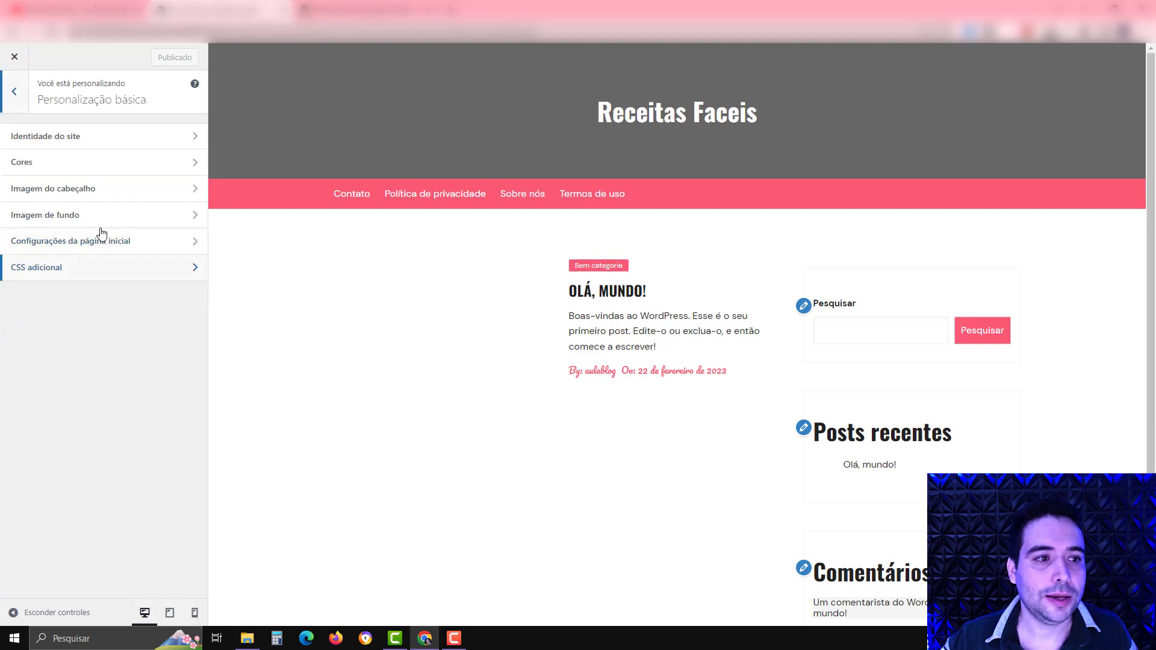
click(99, 137)
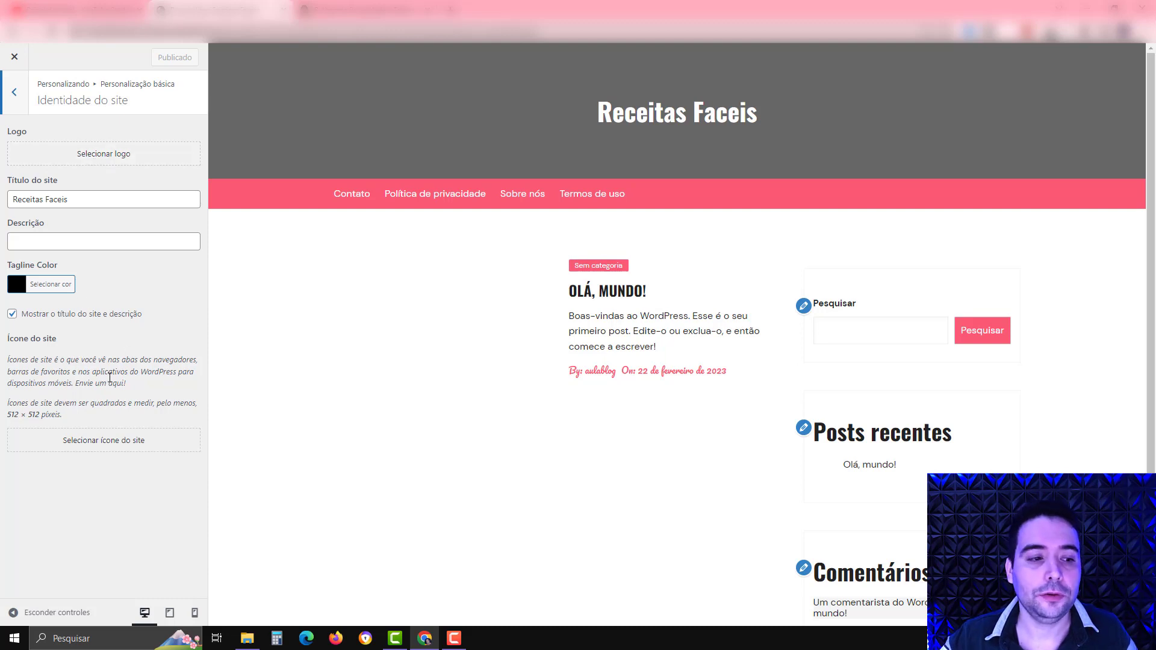
triple_click(10, 416)
click(37, 416)
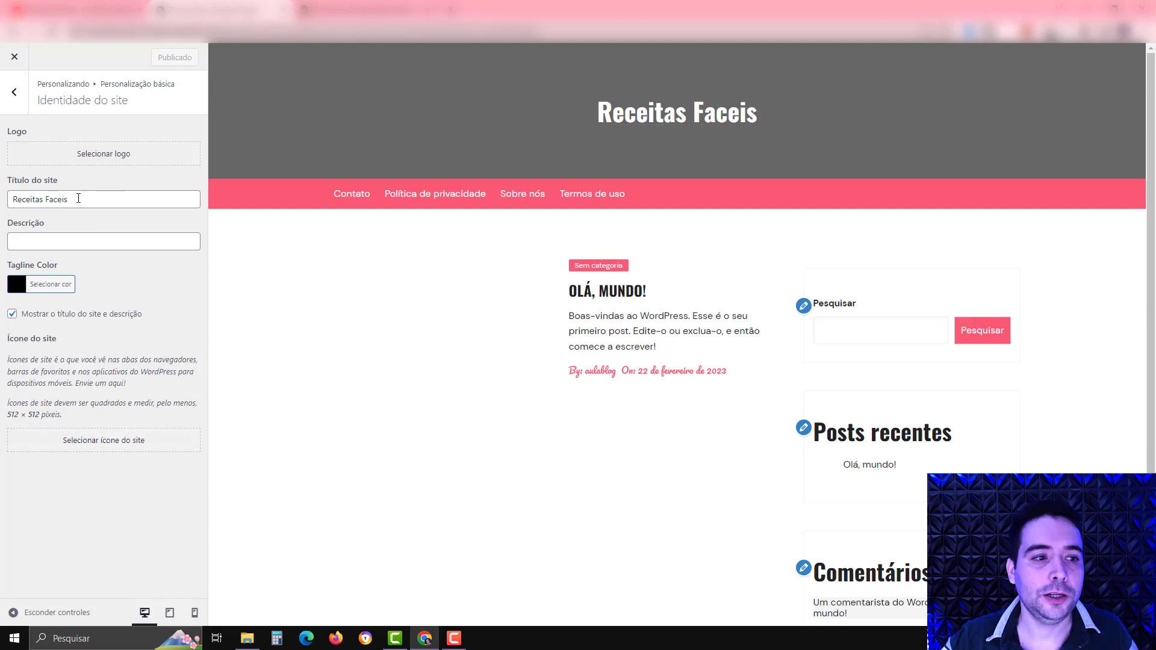
Set the theme colour ("Cor do tema") to purple #8224e3 in the basic customization's colour settings.
drag(79, 199, 9, 202)
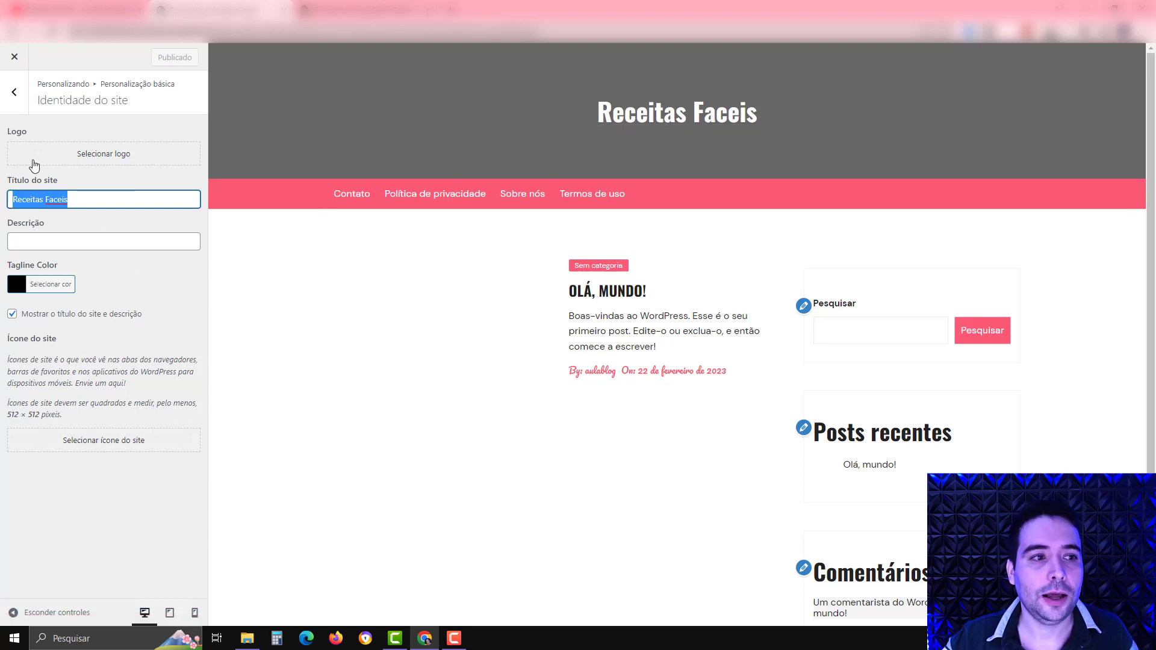
click(14, 91)
click(52, 164)
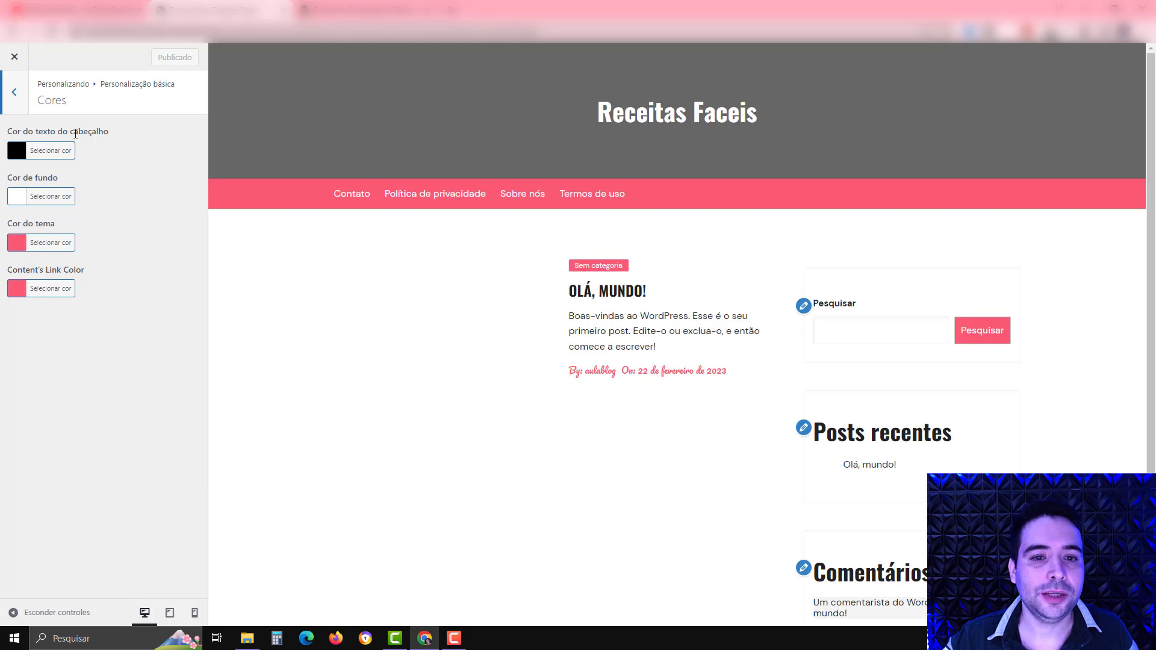
click(51, 244)
click(117, 383)
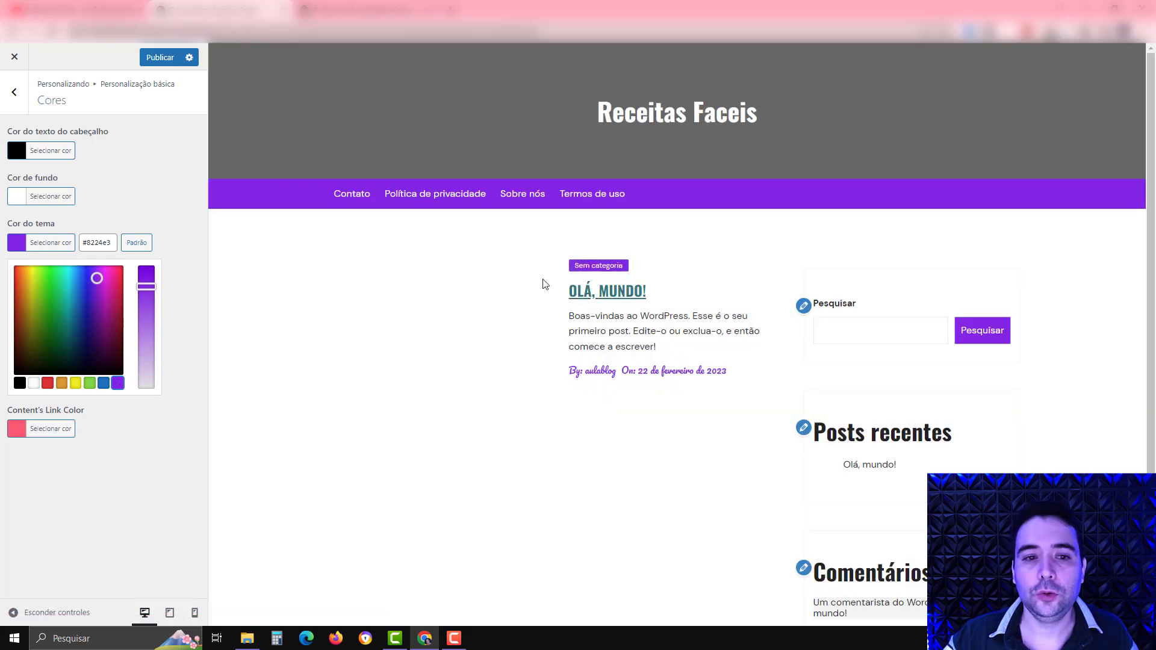
click(158, 225)
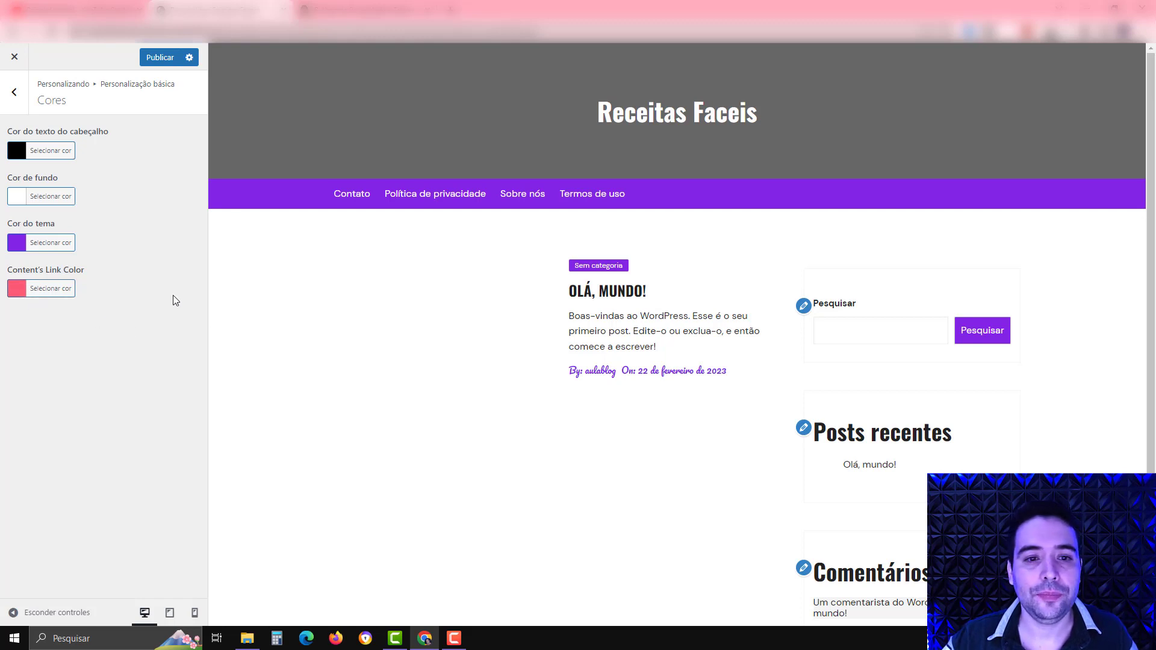
Open the header image settings, switch to Pexels and search for "pizza" photos.
click(18, 95)
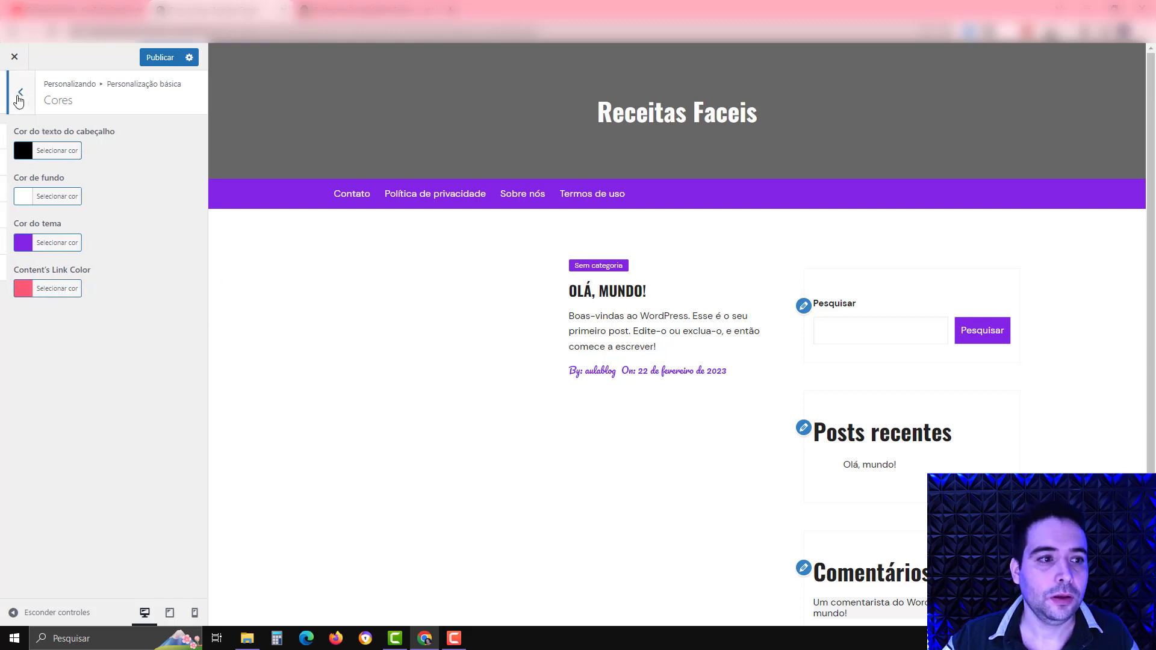
click(47, 187)
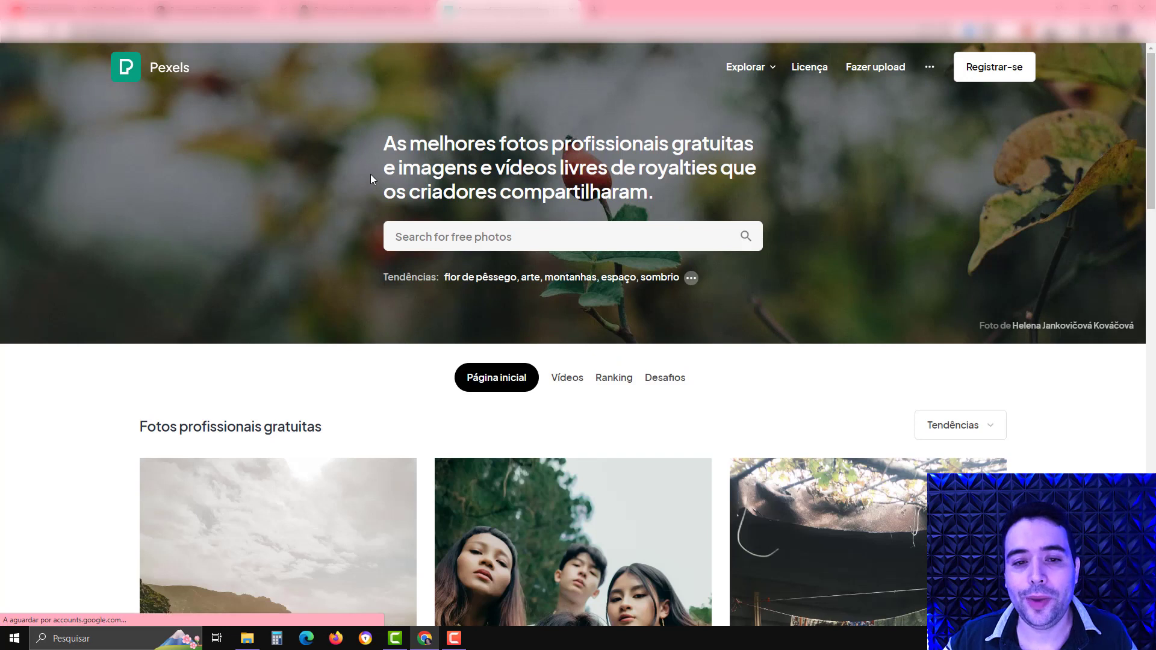
click(458, 230)
text(pizza)
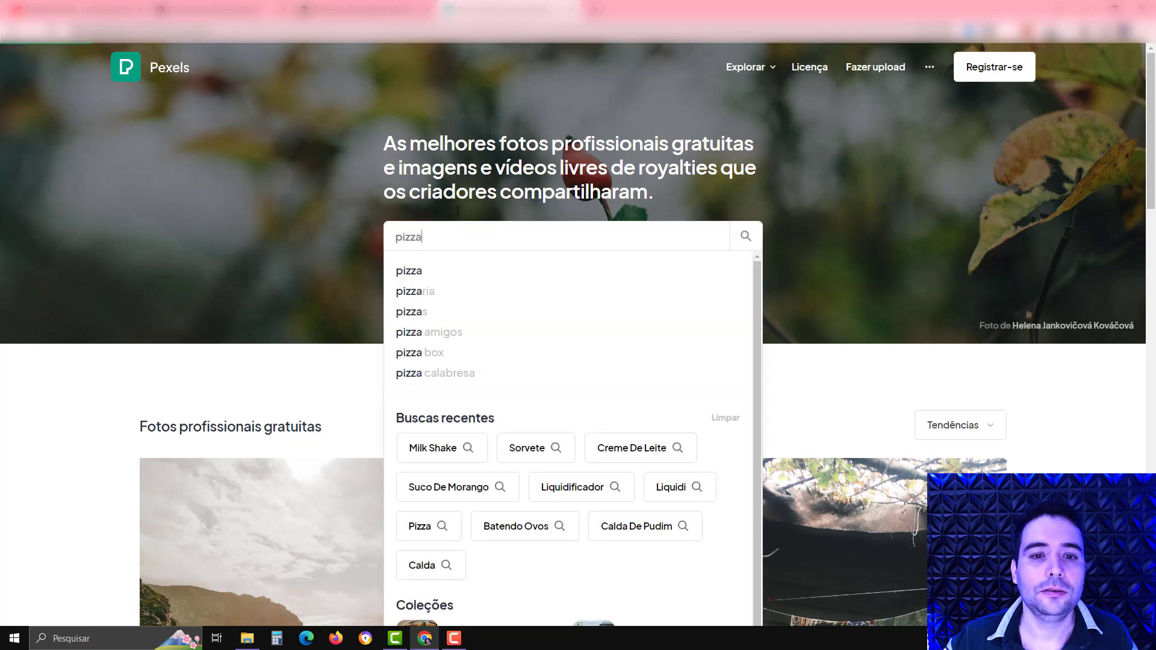
key(Return)
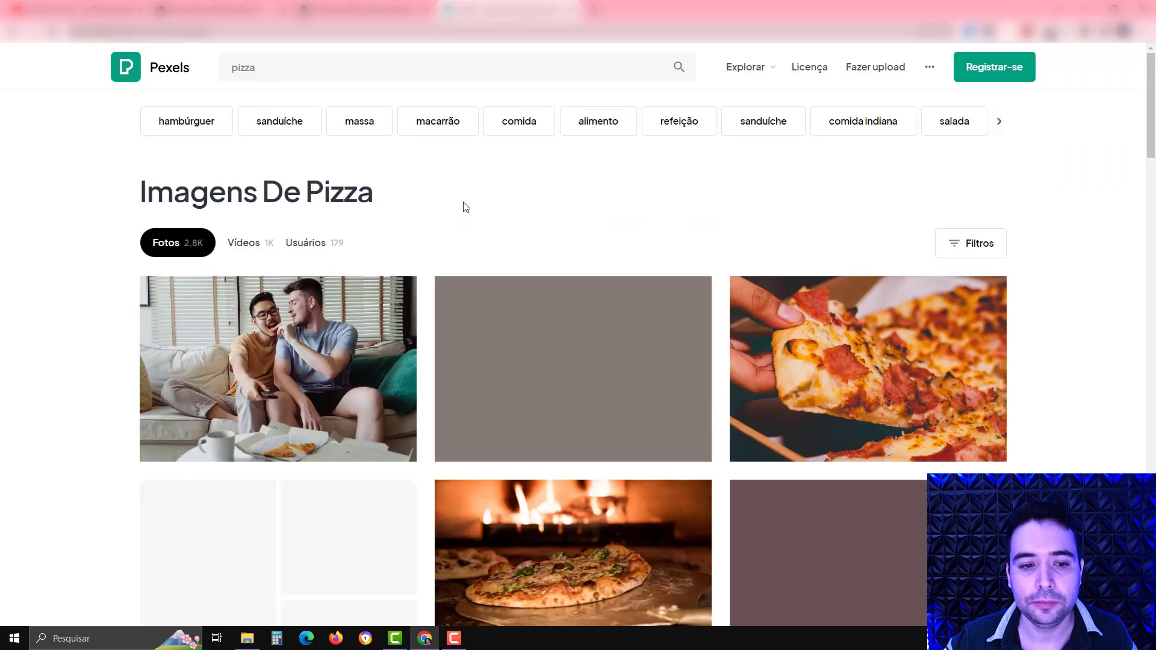
scroll(465, 207, down, 6)
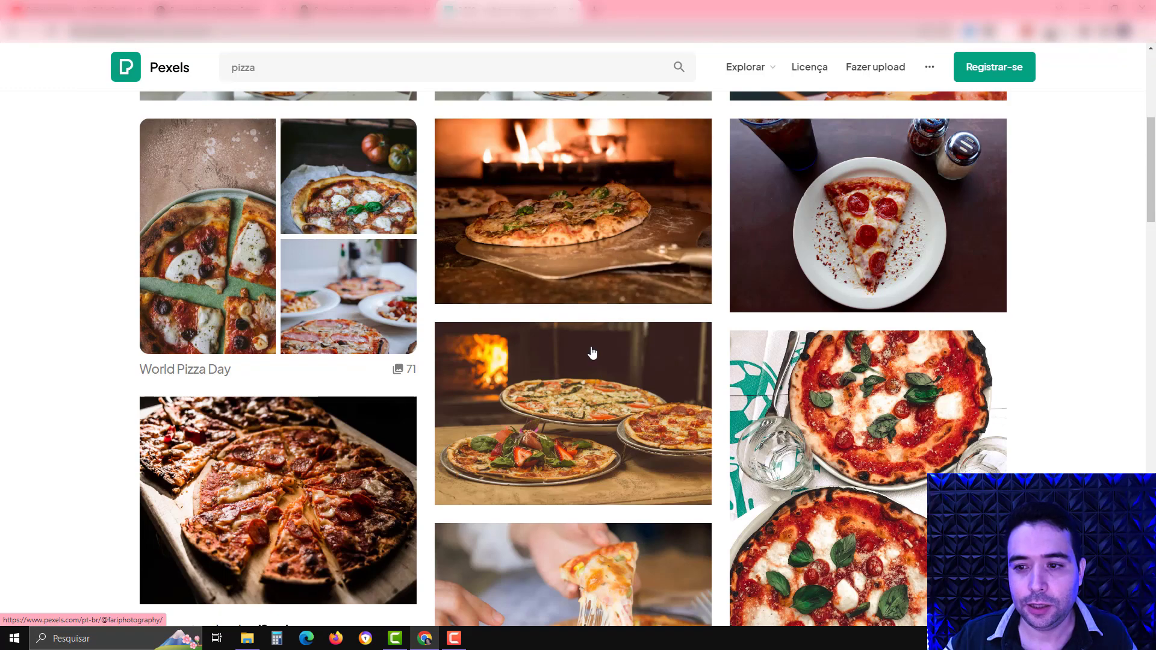
Download the photo of three pizzas beside a lit oven in the "Grande" 1920×1272 size.
click(554, 398)
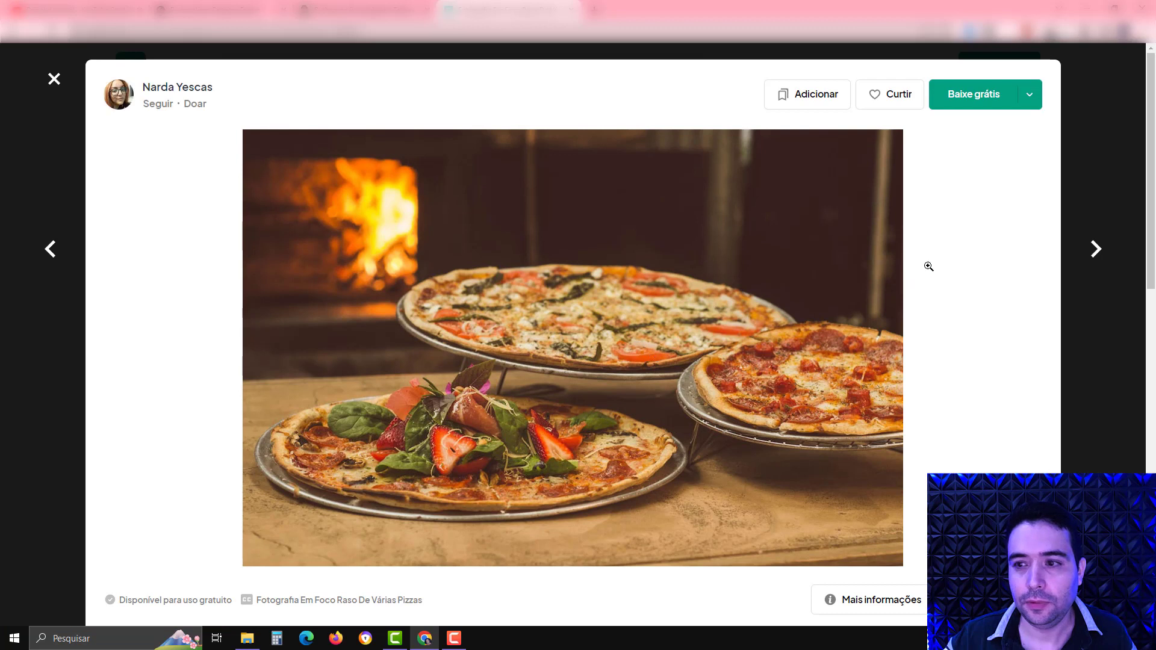
click(1030, 95)
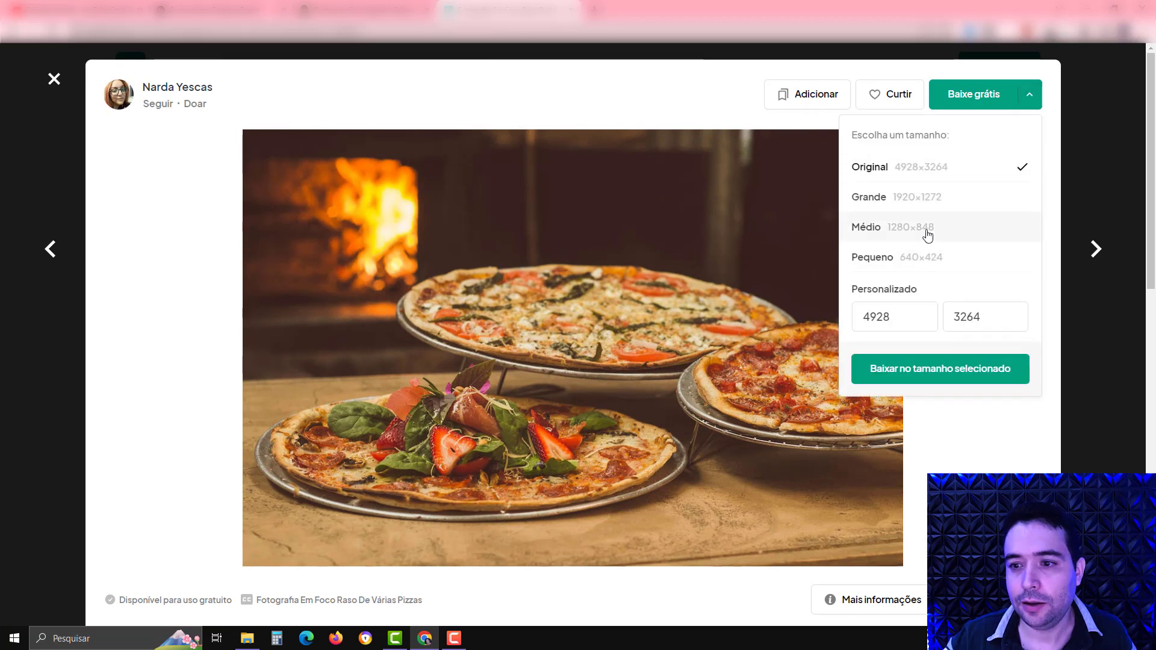
click(928, 205)
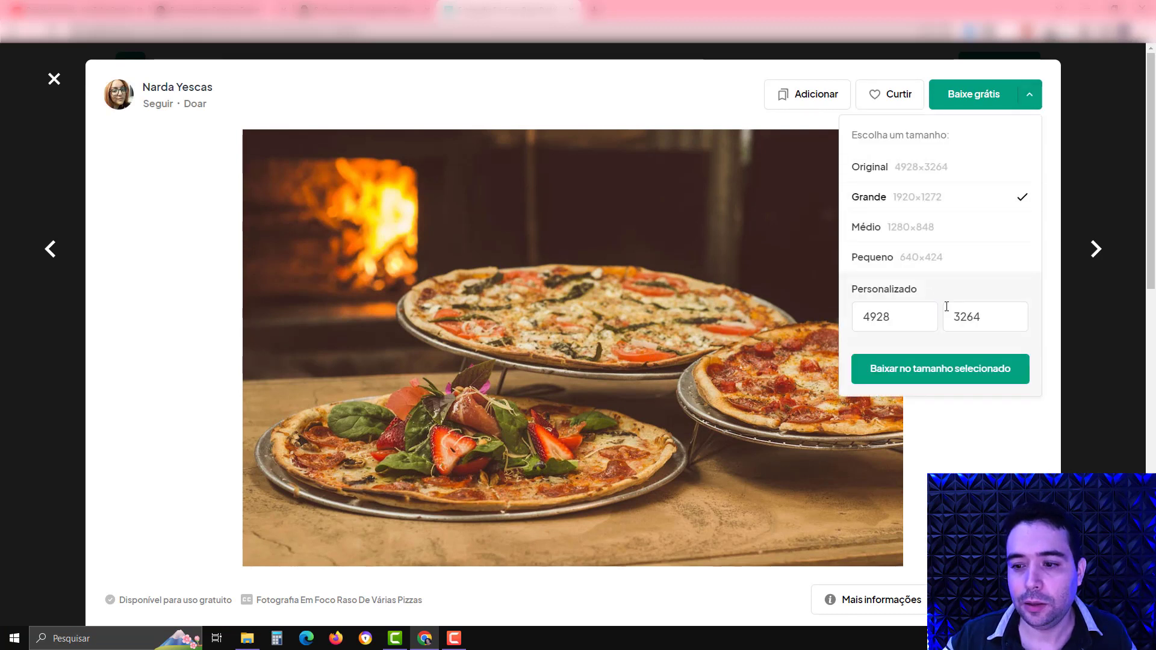
click(944, 367)
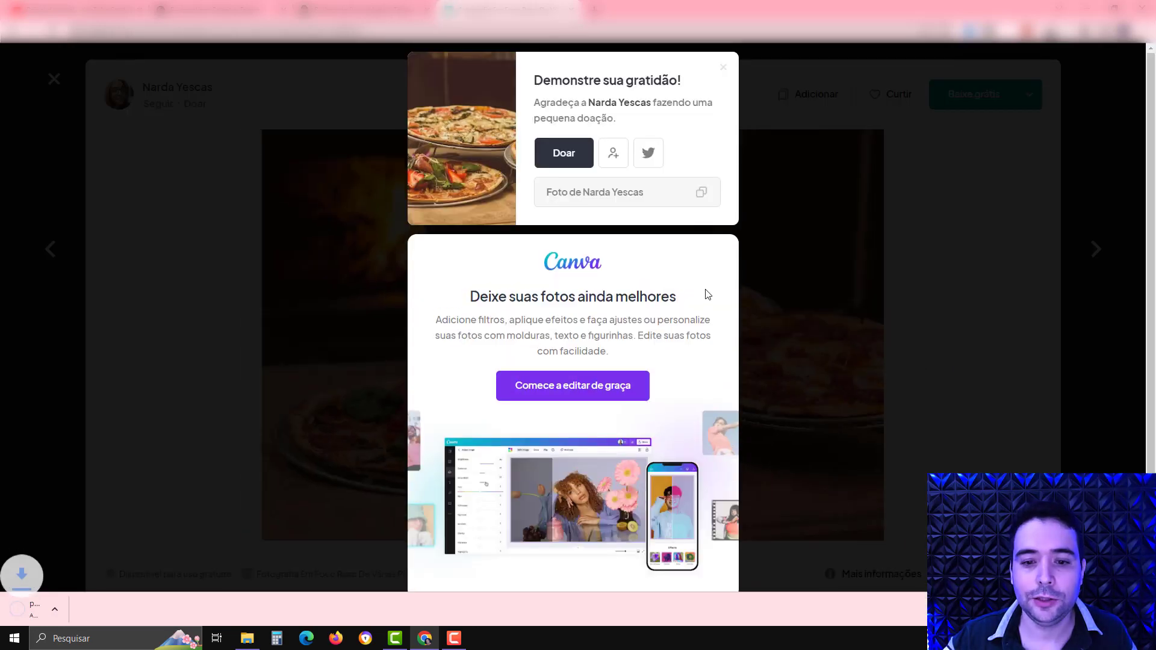
click(723, 68)
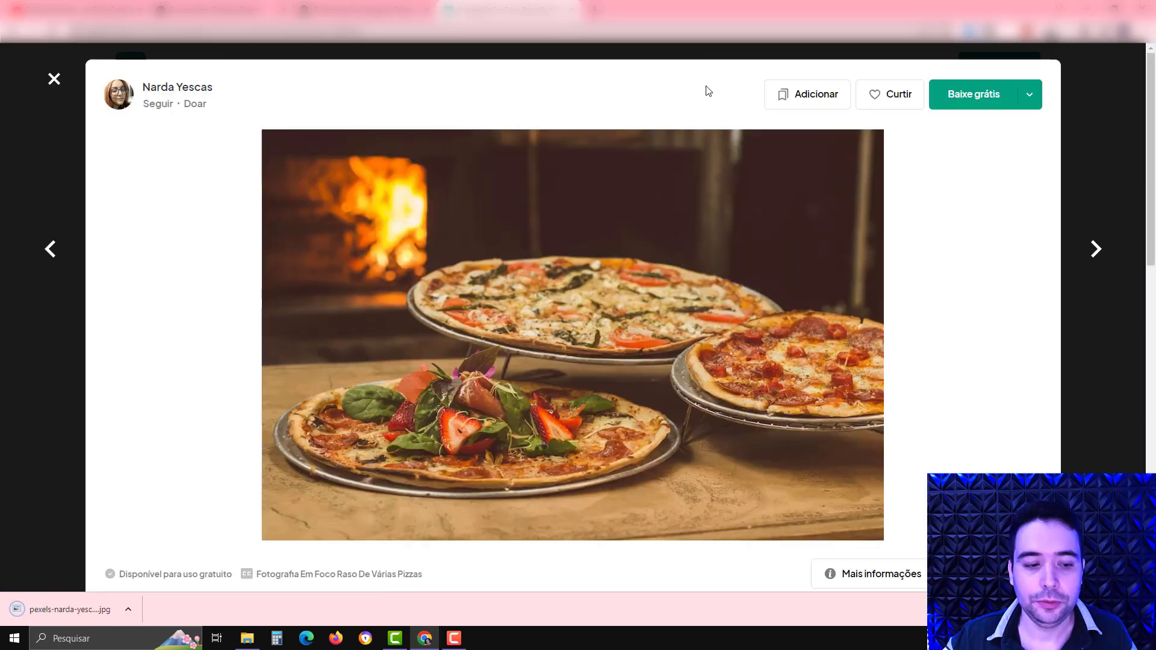
Add the downloaded pizza photo as the site's header image, cropped to the middle band showing the pizzas.
click(215, 7)
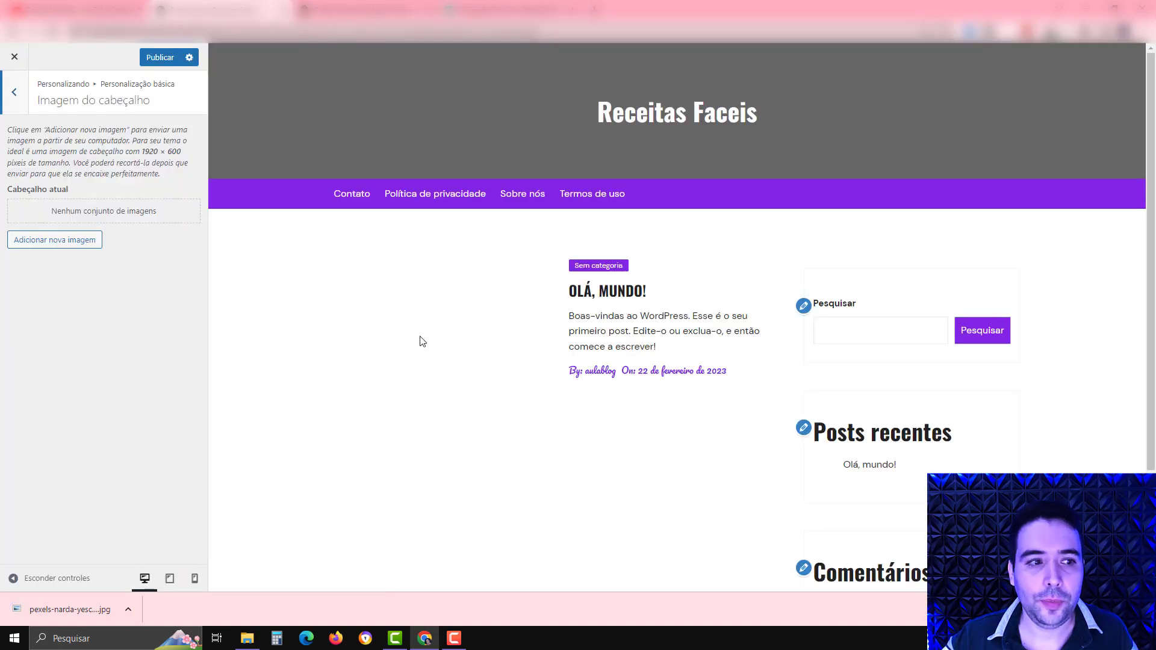
right_click(129, 215)
click(111, 220)
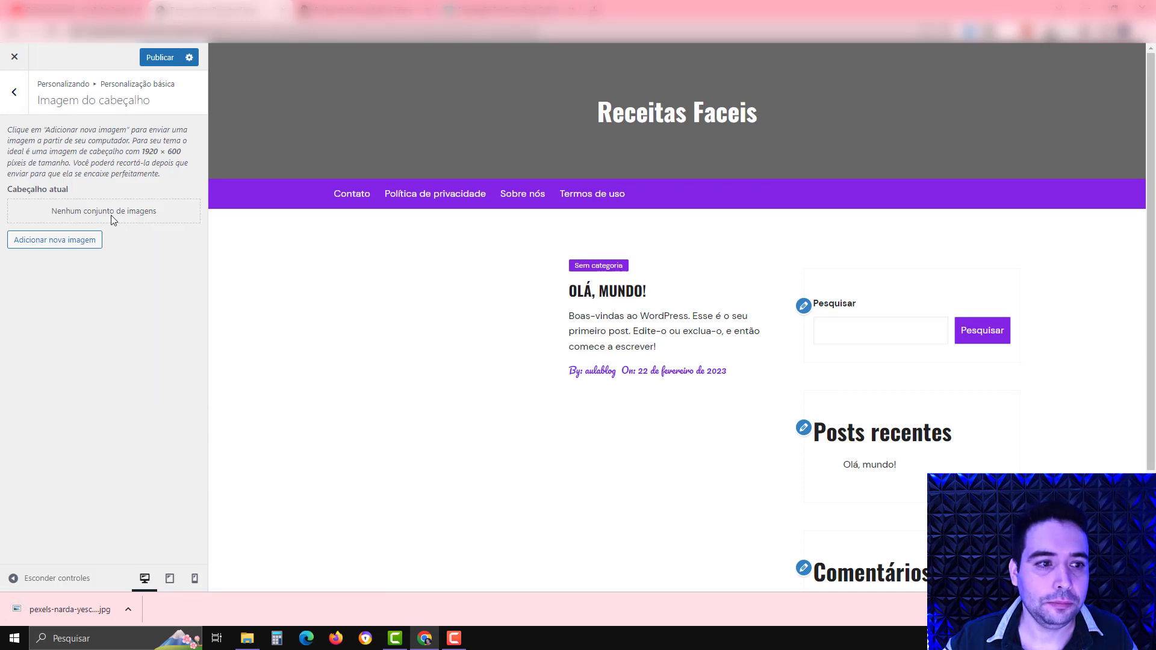
drag(145, 151, 181, 148)
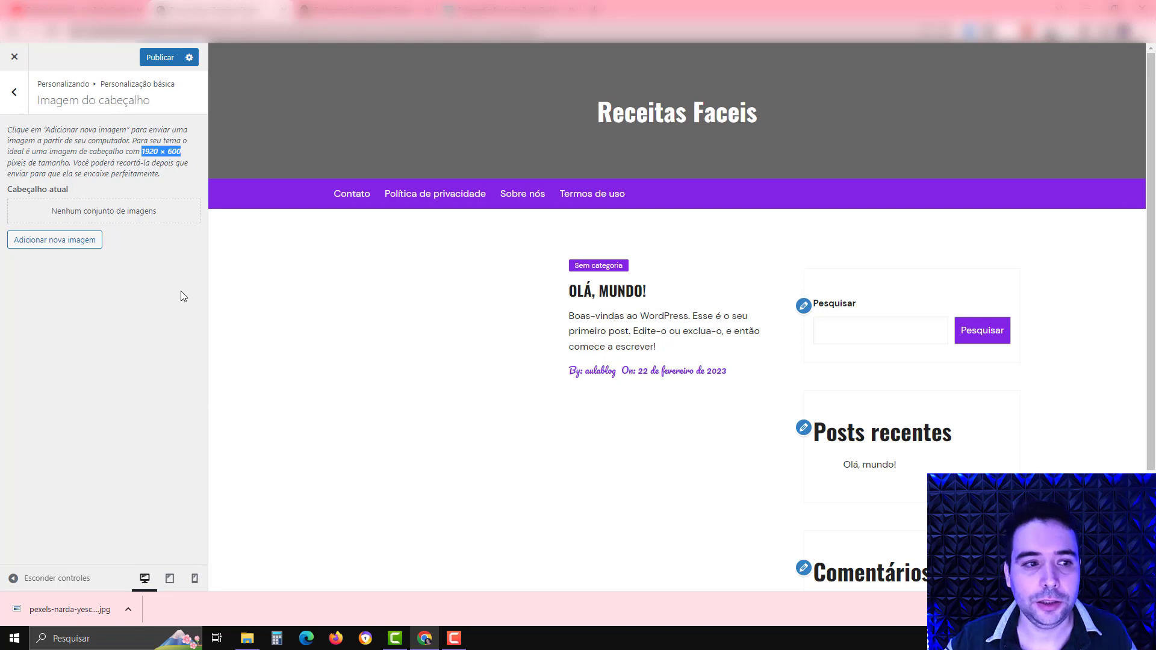
click(62, 240)
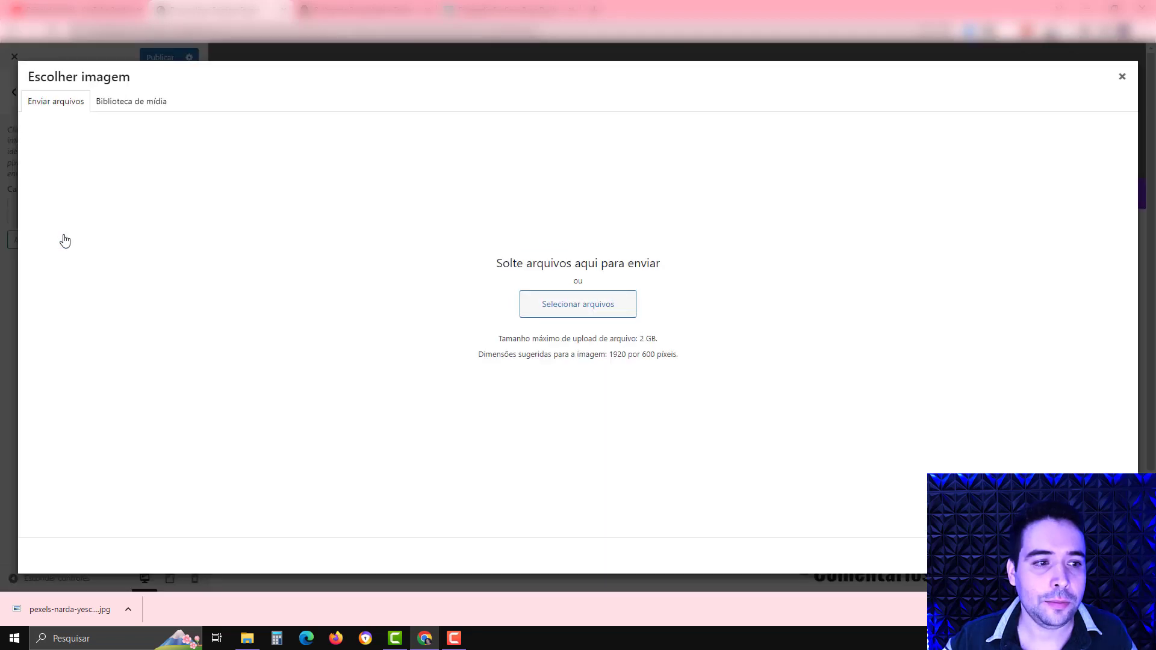
click(1092, 590)
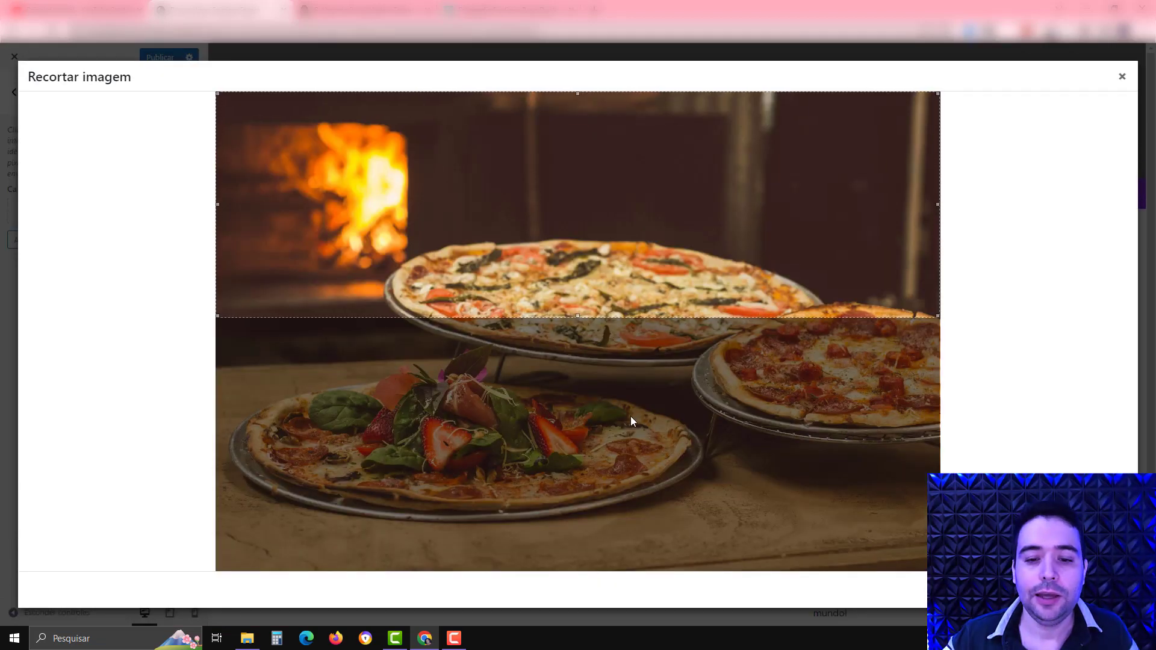
drag(606, 242, 620, 379)
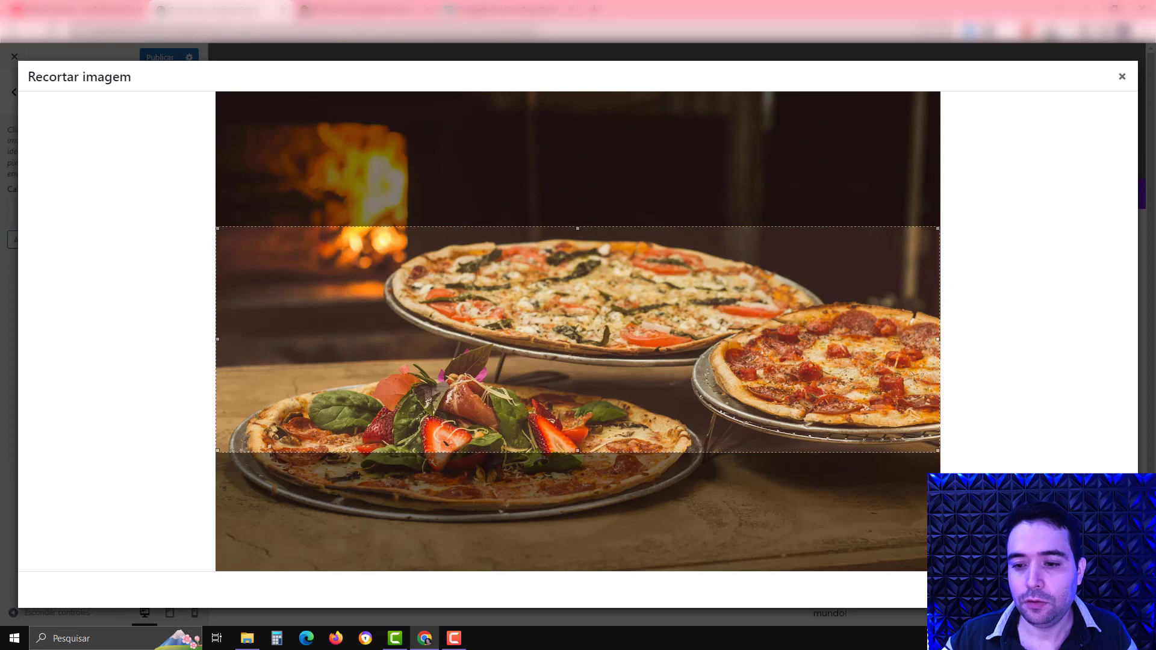
click(1089, 590)
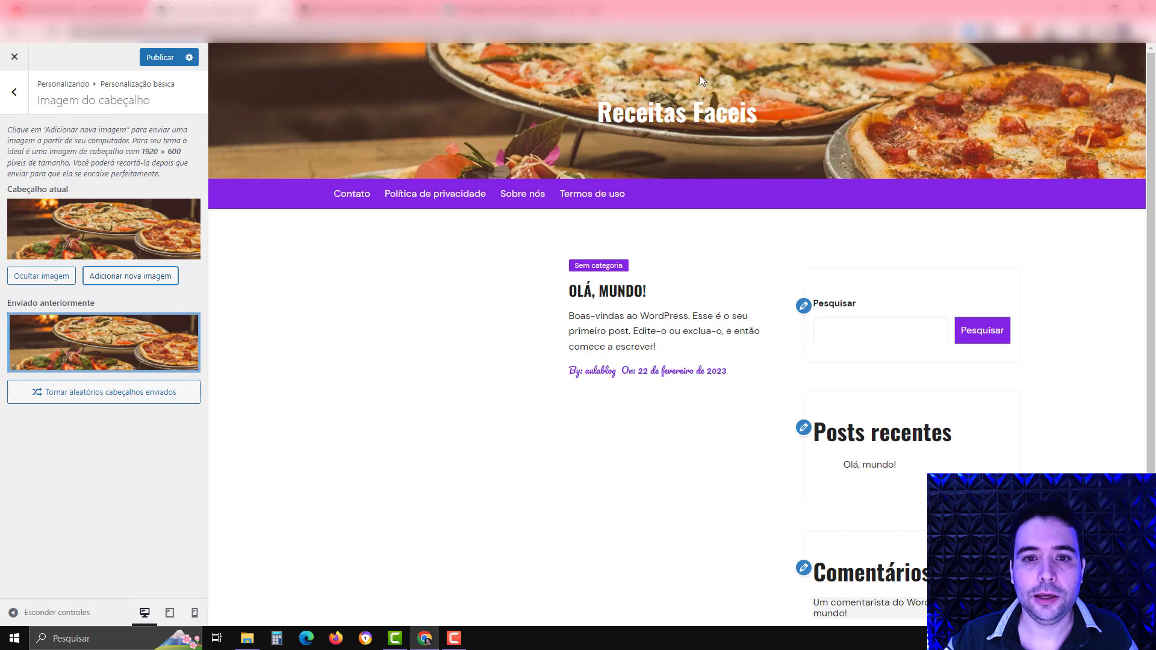
Look through the background image, homepage and additional CSS settings, and open the header settings under "Personalização avançada".
click(14, 91)
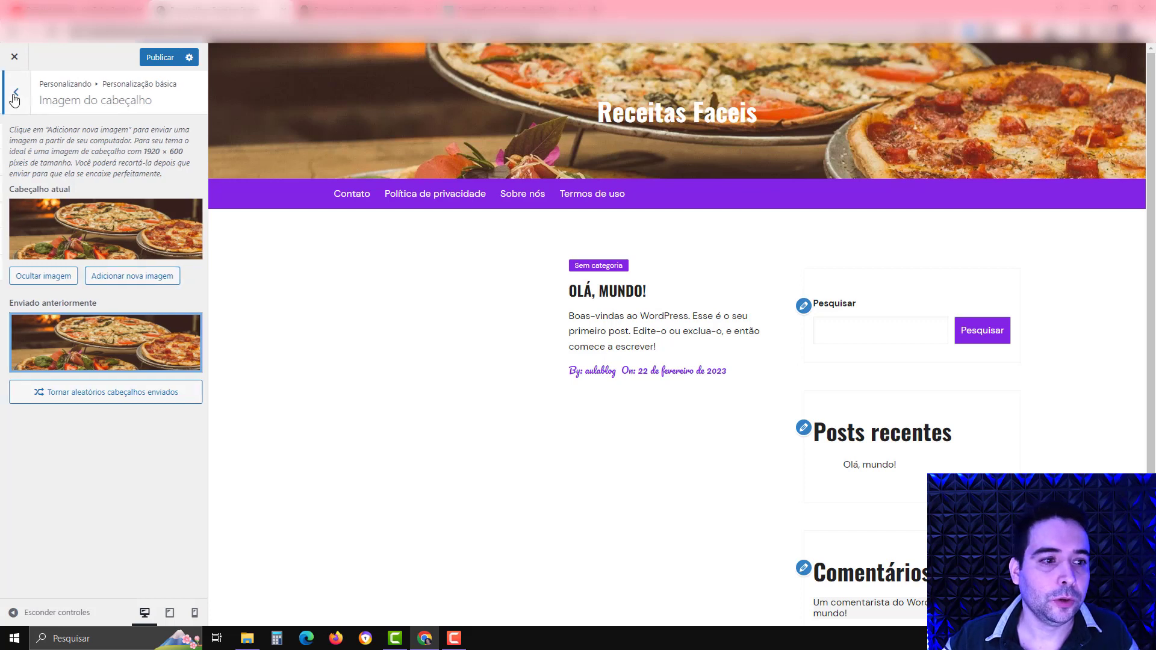
click(63, 215)
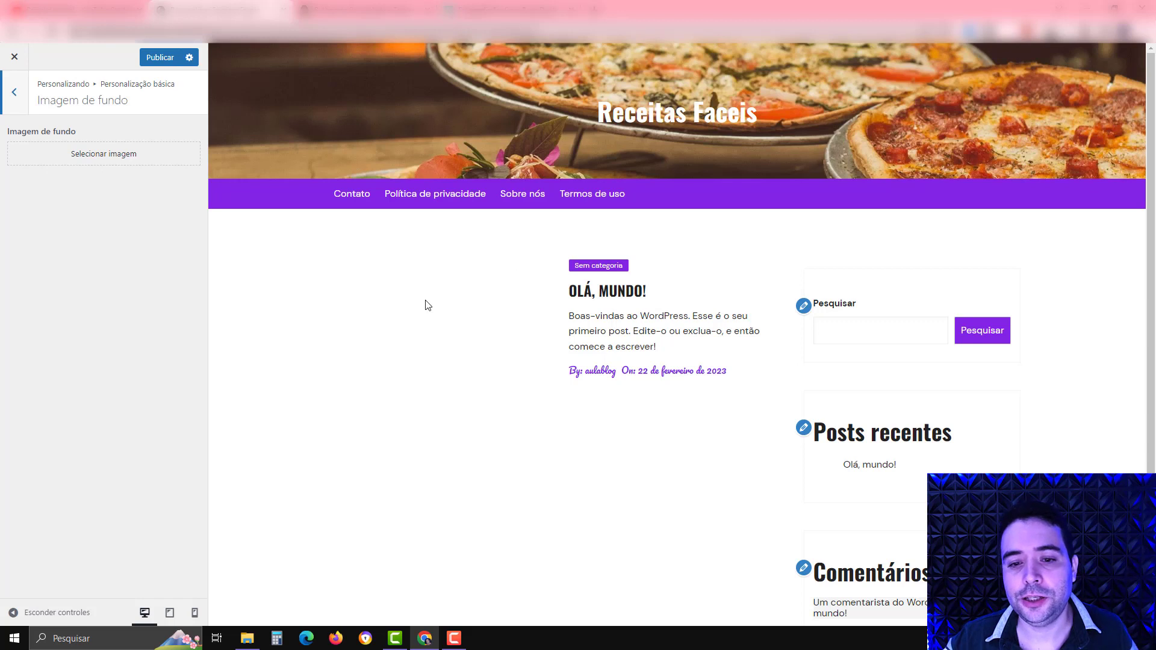
click(13, 111)
click(57, 242)
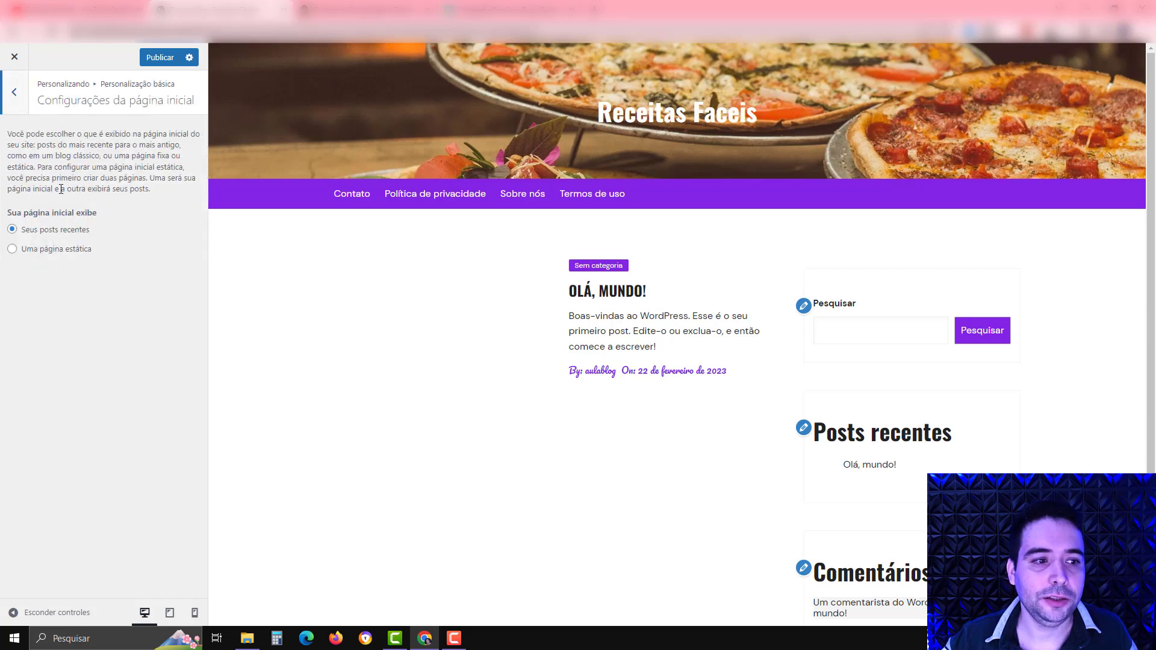
click(10, 101)
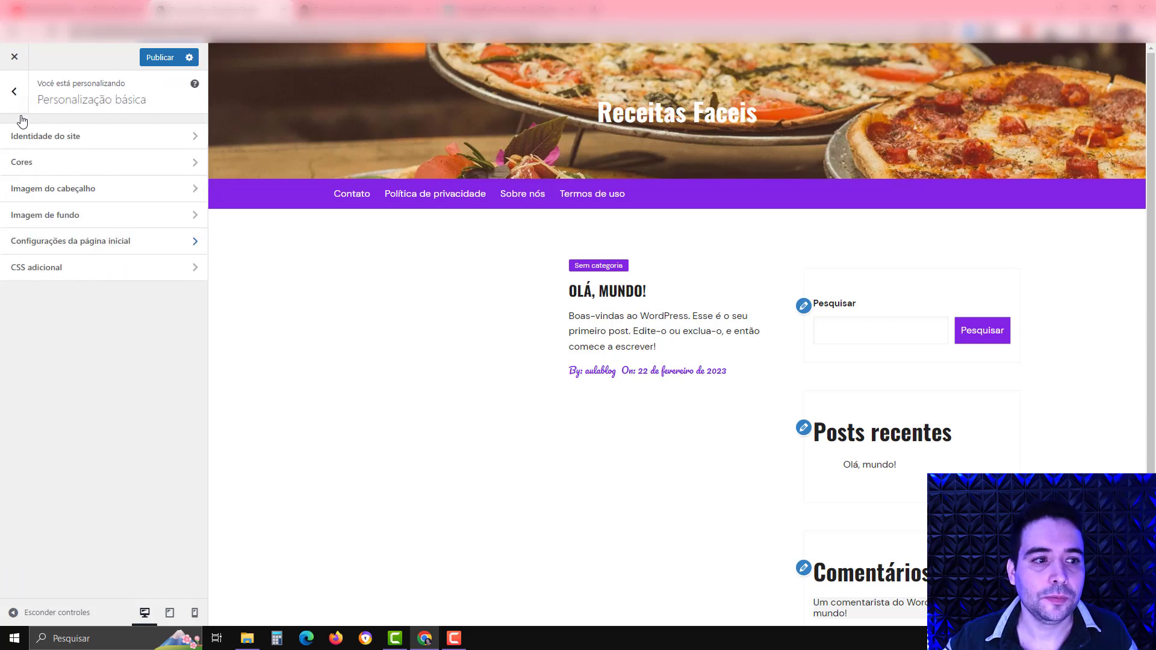
click(57, 267)
click(14, 92)
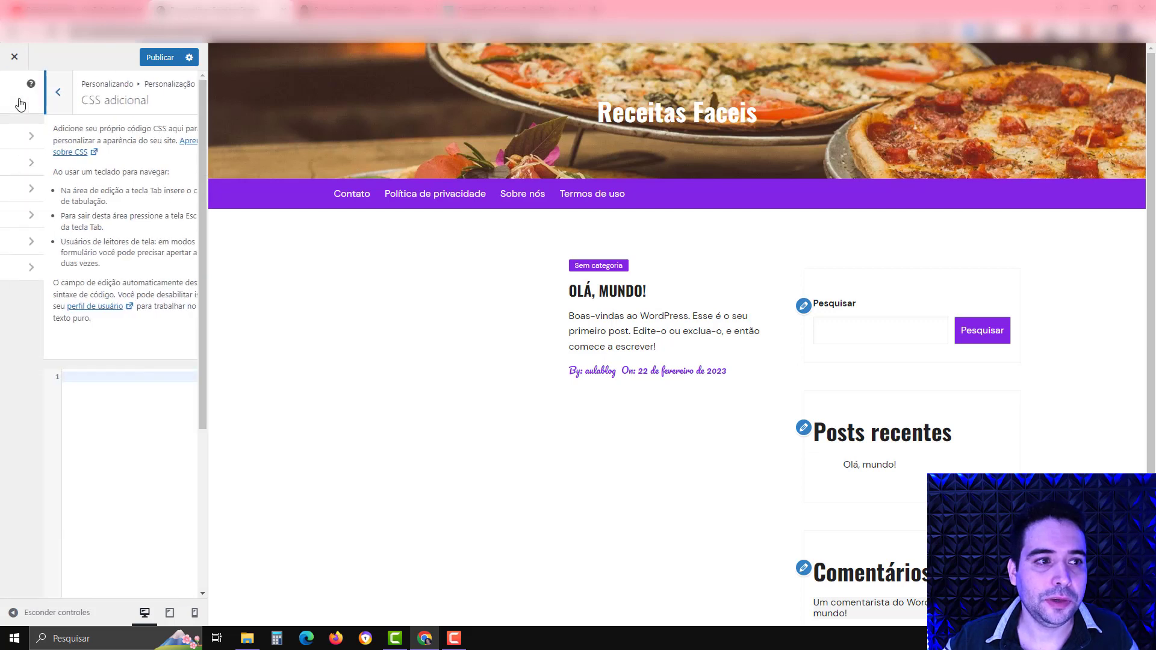
click(12, 101)
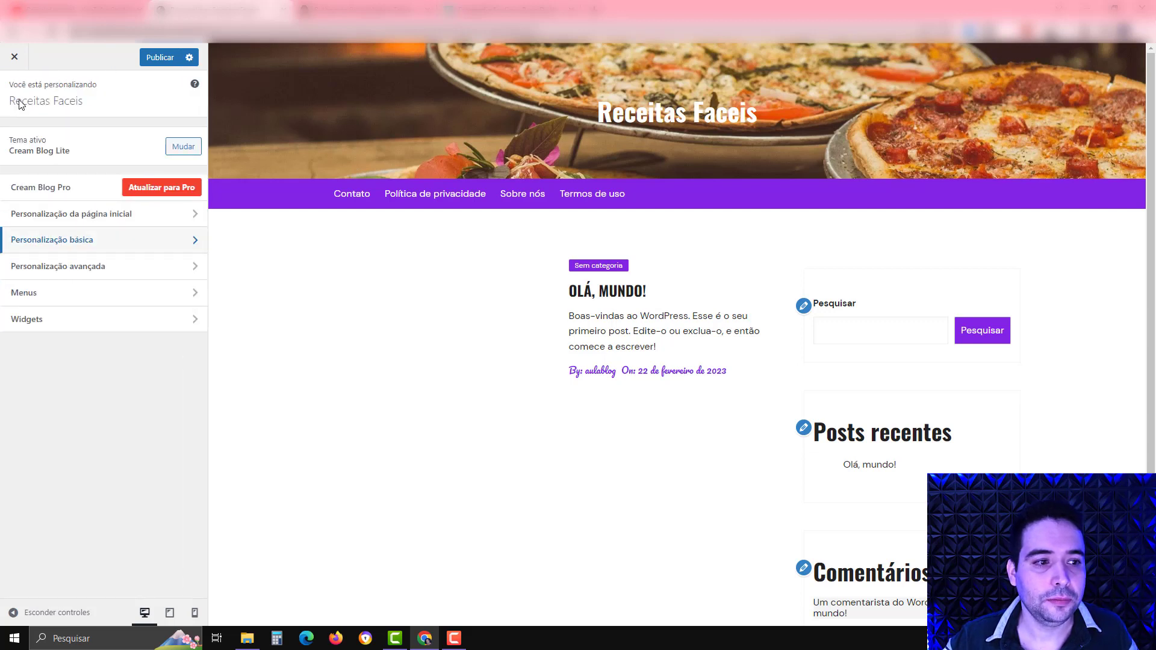
click(86, 271)
click(104, 137)
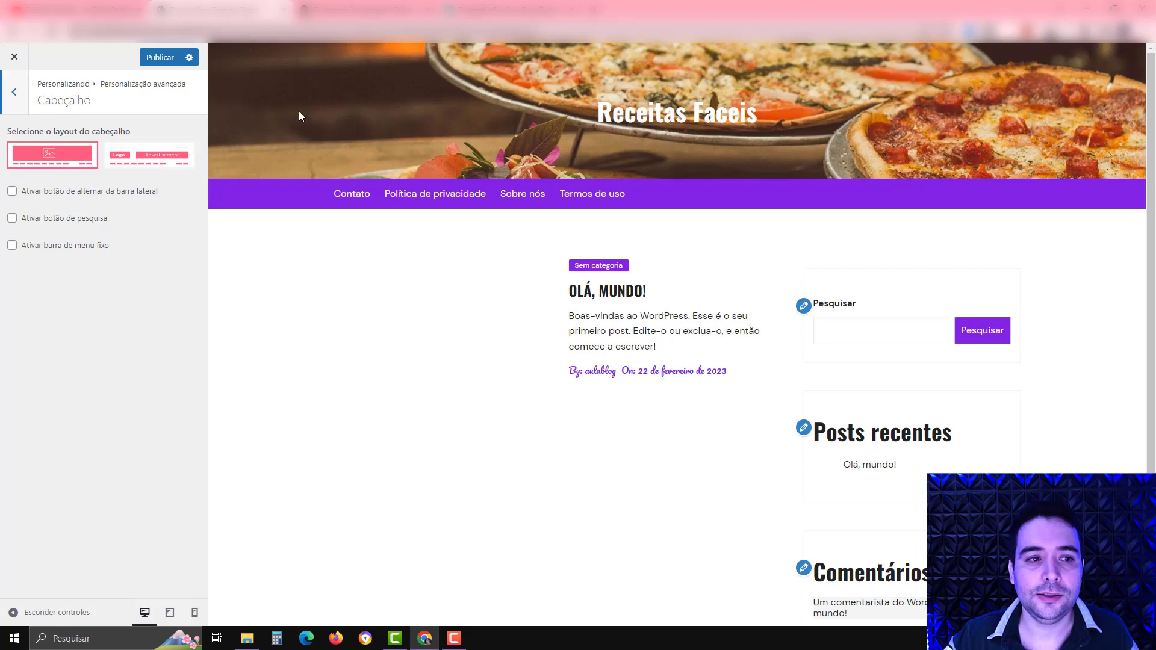
Try the header layout with a logo and advertisement area, testing its sidebar toggle and search button options.
click(160, 157)
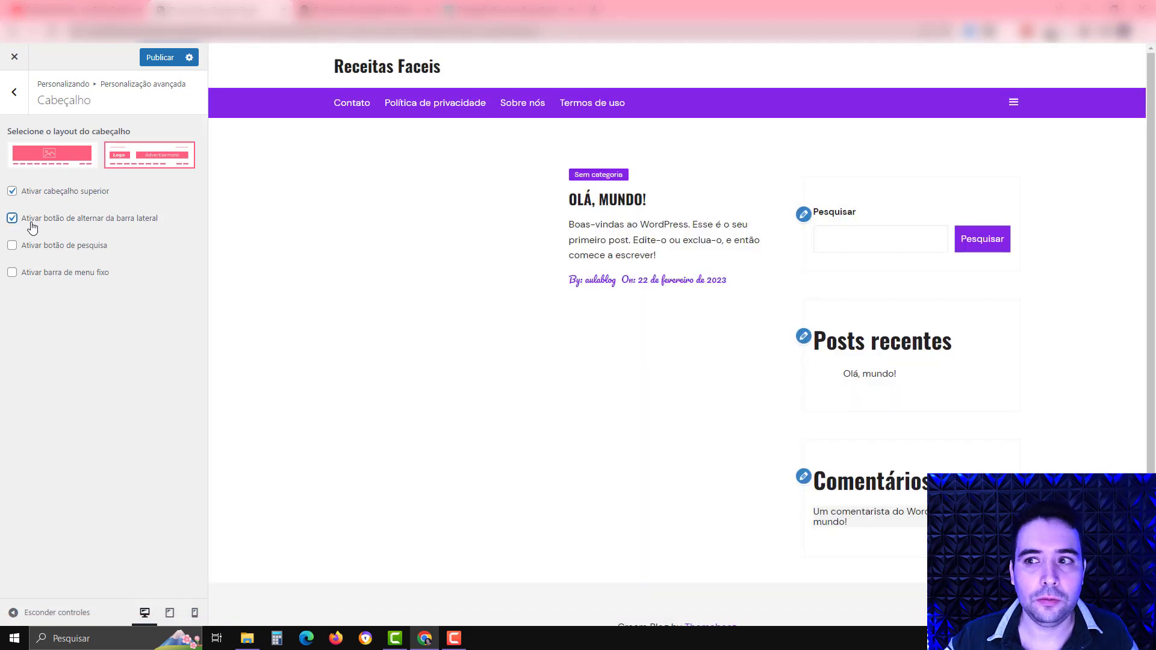
click(1015, 103)
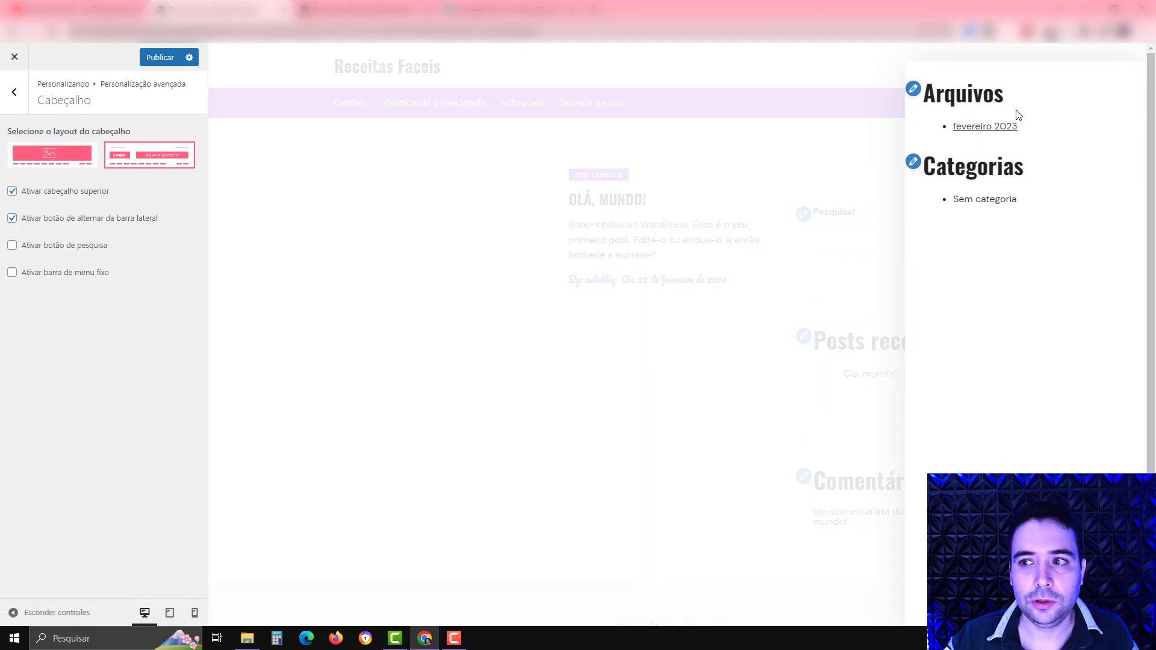
click(825, 158)
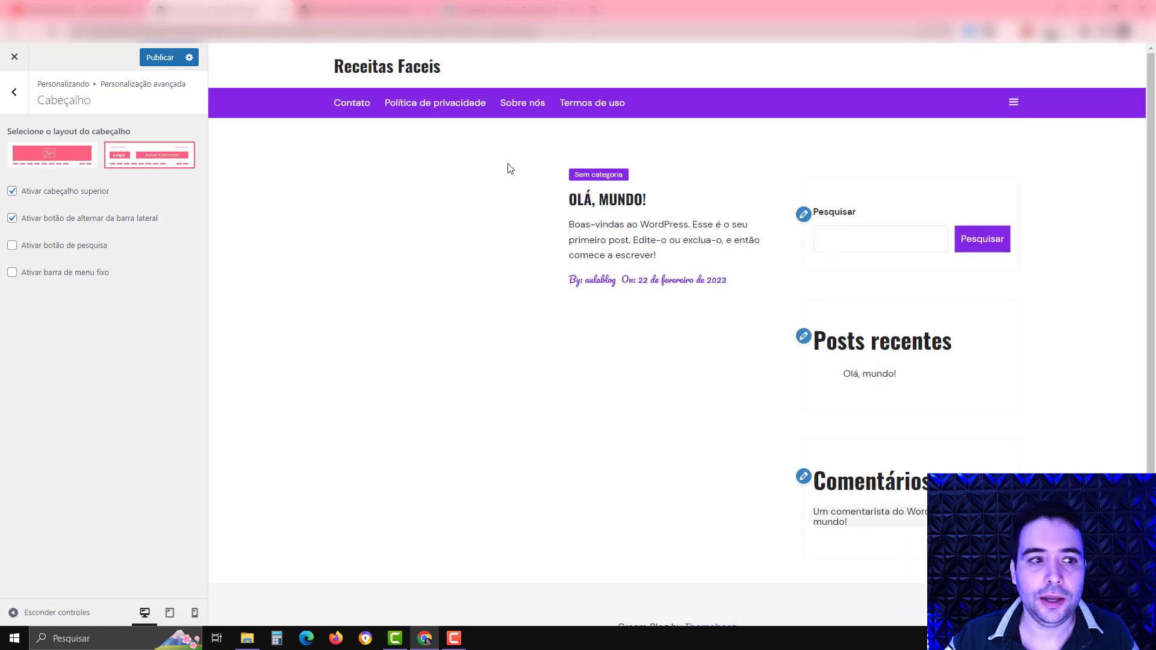
click(12, 218)
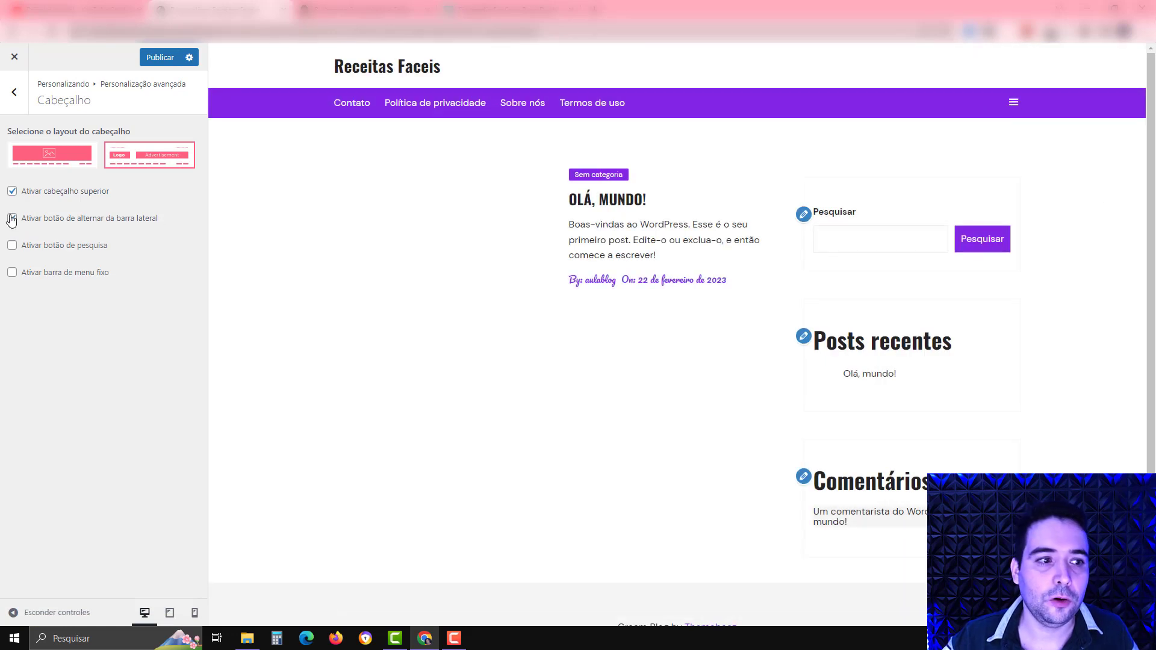
click(12, 245)
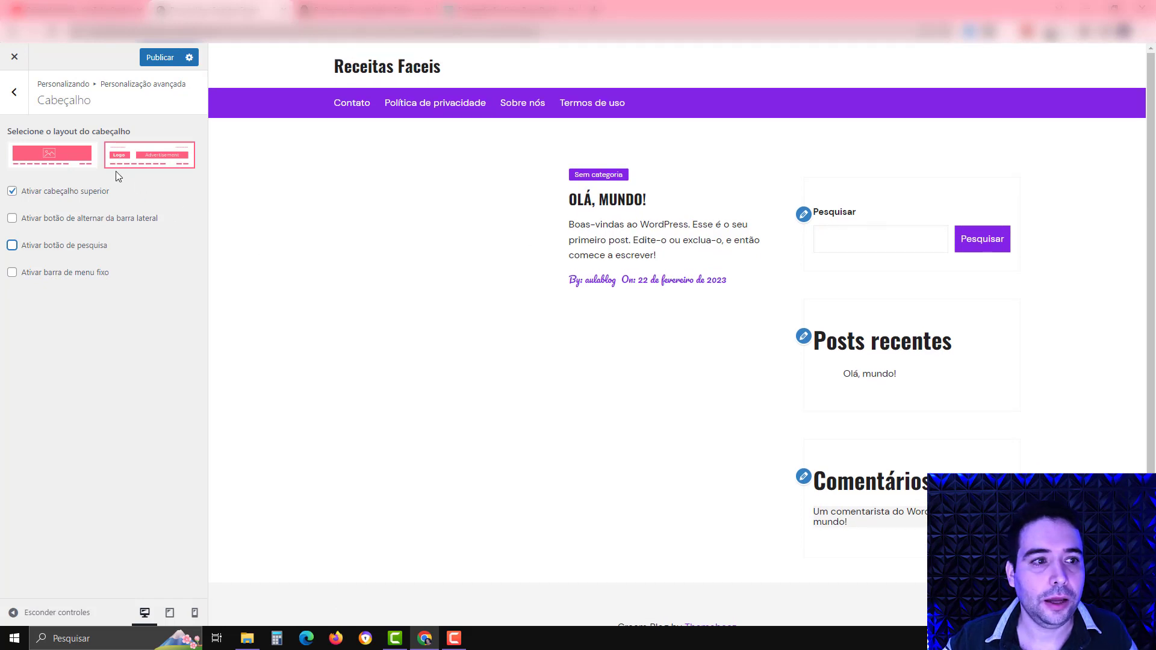
Select the full-width image header layout with the sidebar toggle and search button enabled, and test the header search.
click(75, 159)
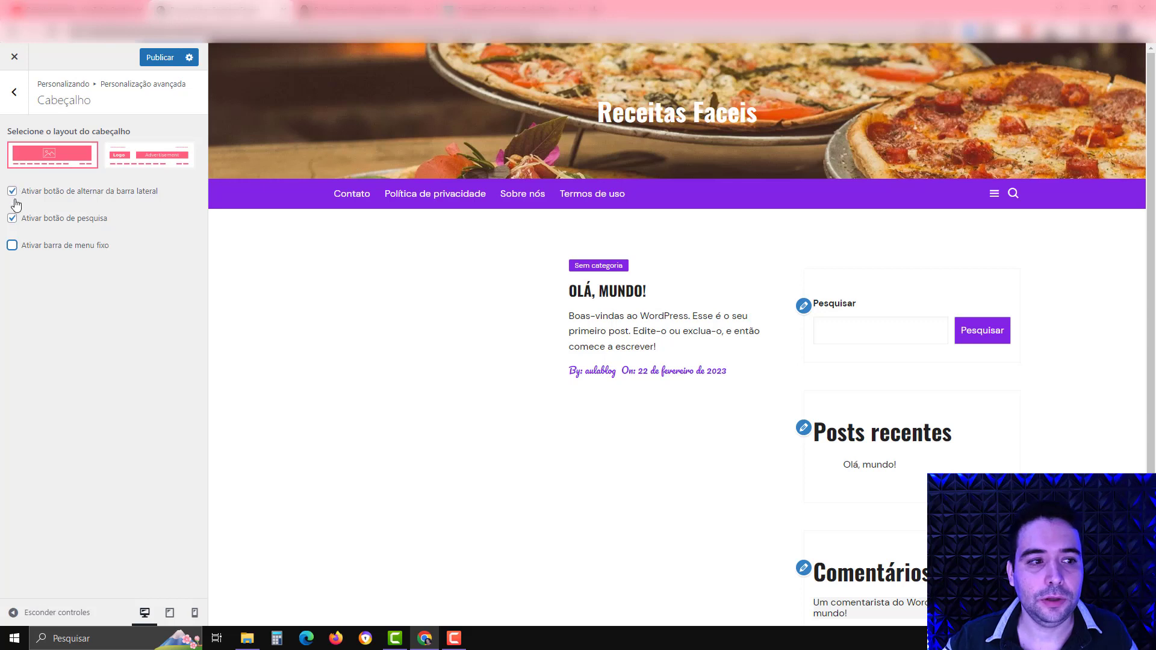
click(1013, 198)
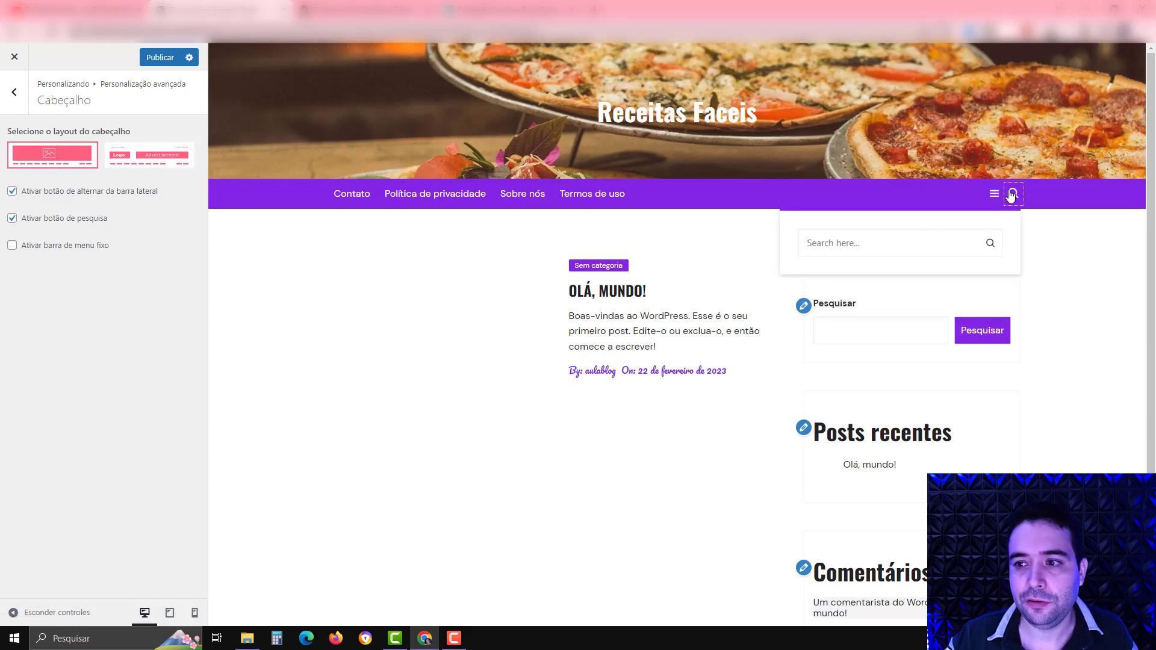
Test the header's sidebar toggle in the preview, close the side panel and leave the header settings.
click(994, 194)
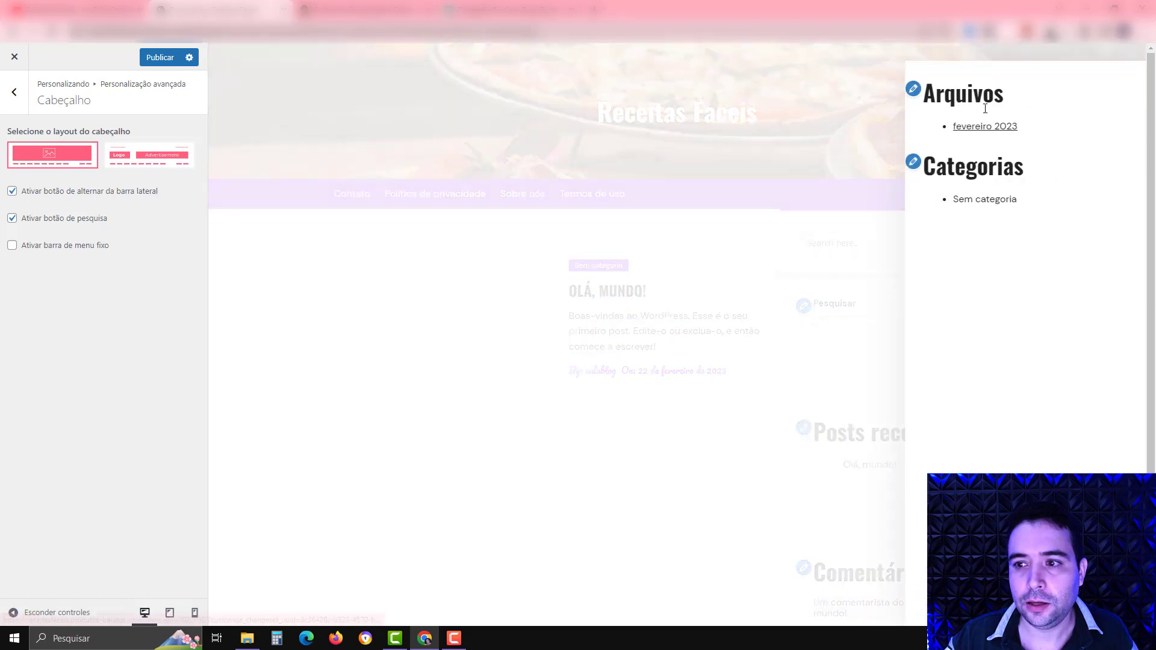
click(849, 106)
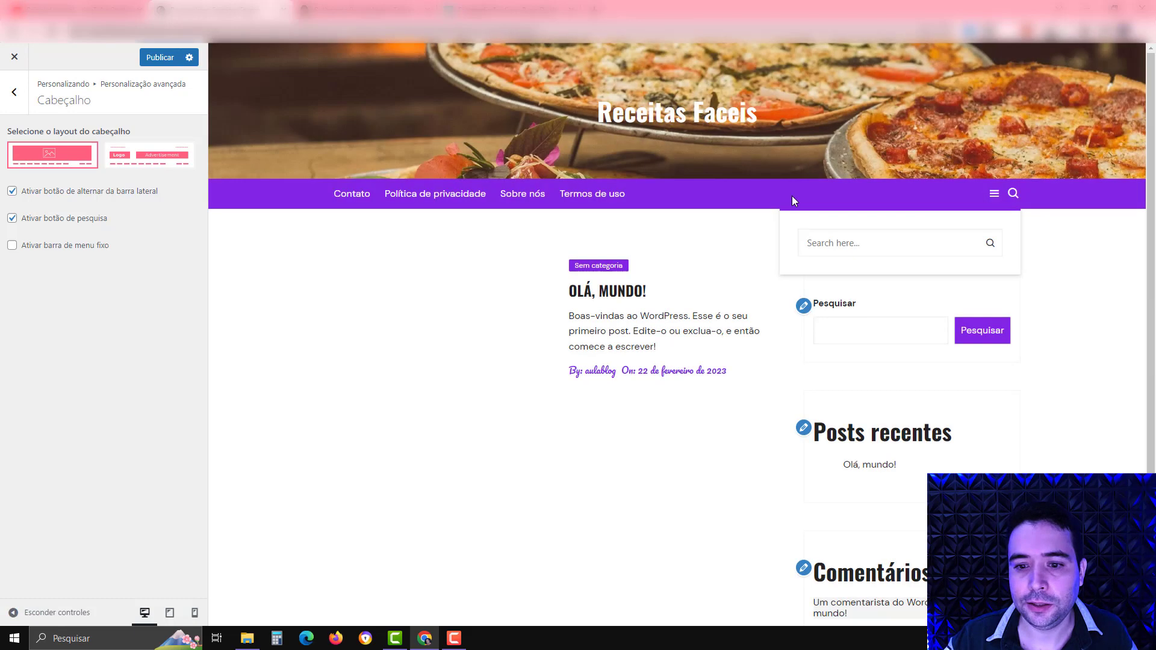
click(14, 91)
Set the footer's copyright and credit text to "Receitas fáceis -" and publish the change.
click(44, 163)
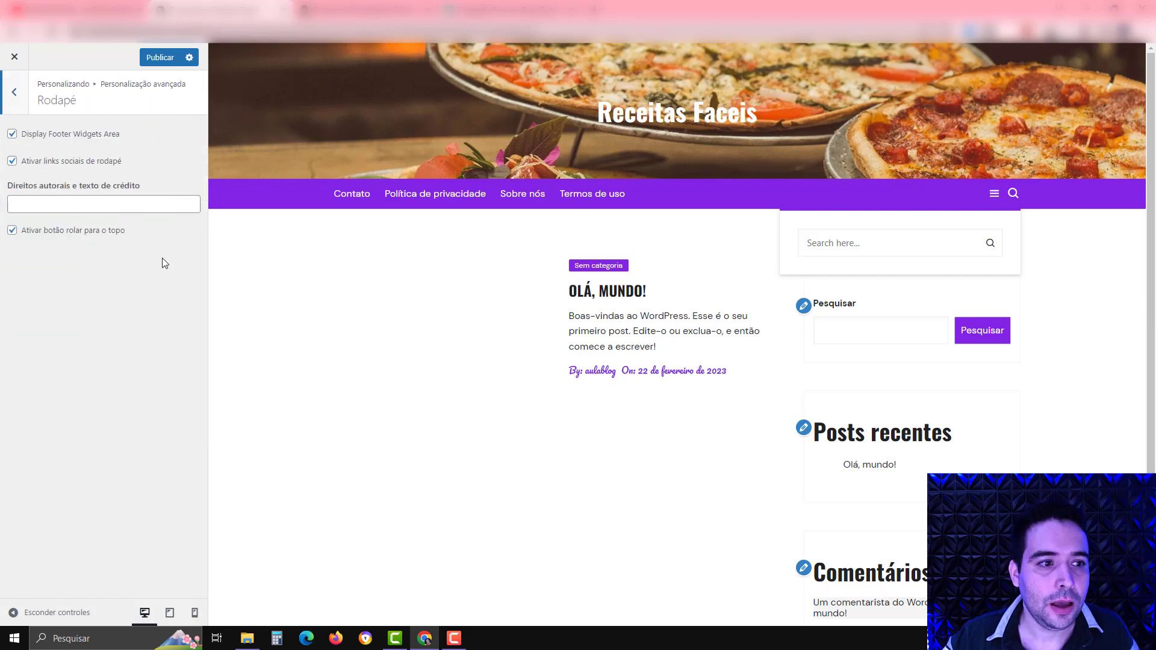
scroll(451, 370, down, 2)
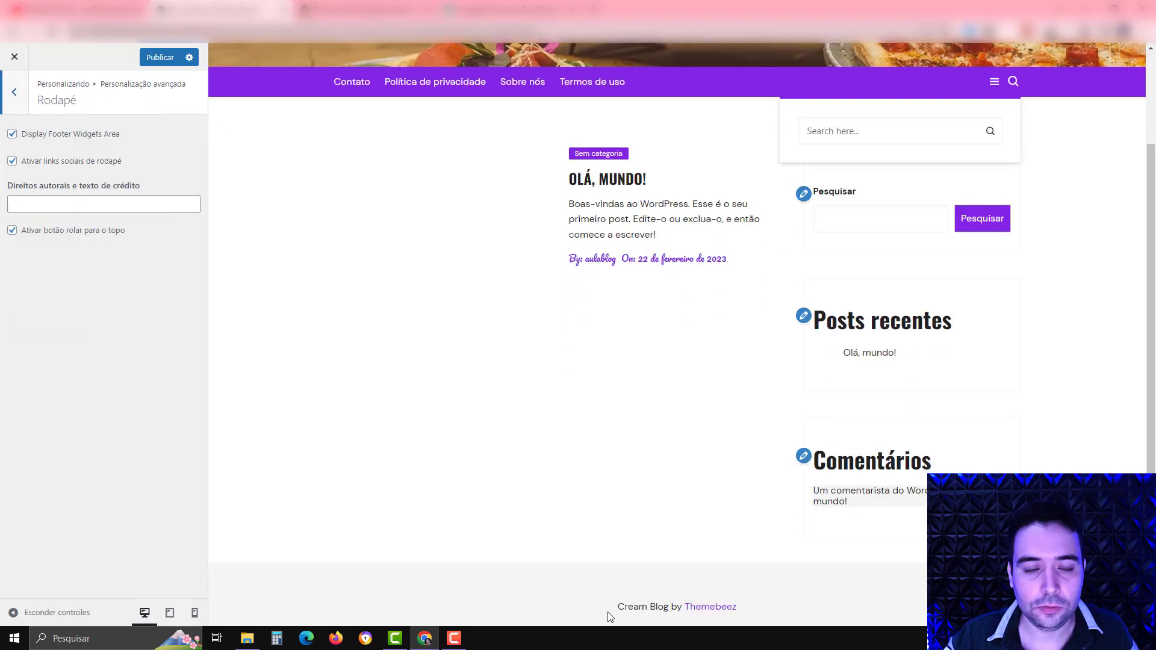
click(39, 205)
text(Receitas fáceis -)
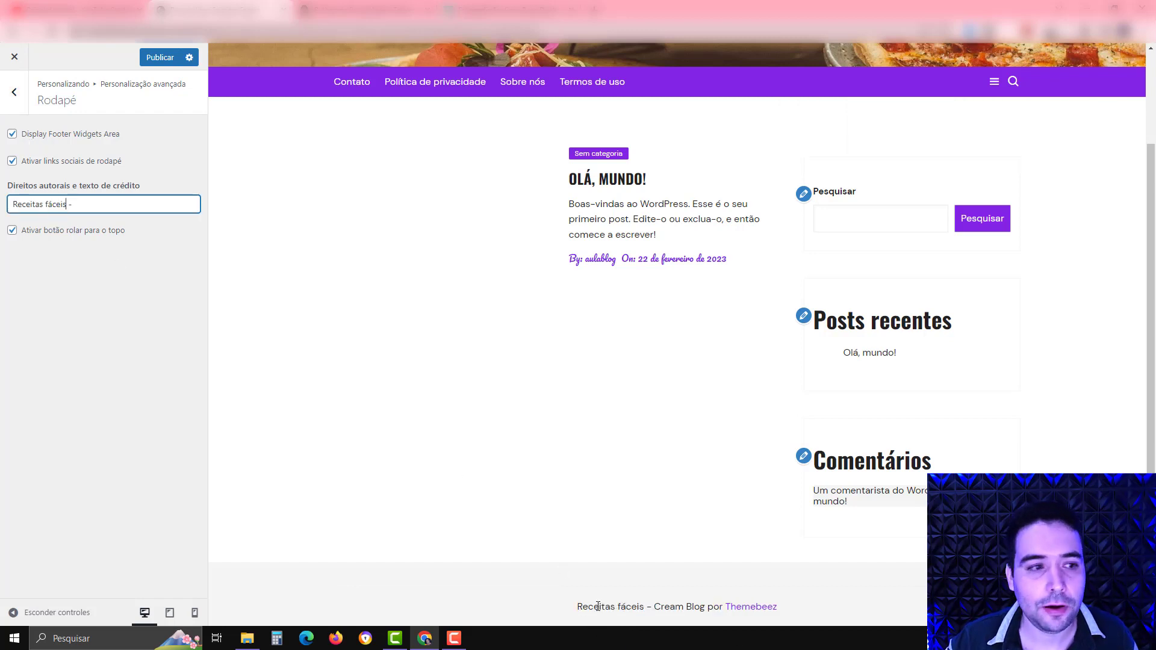
click(157, 57)
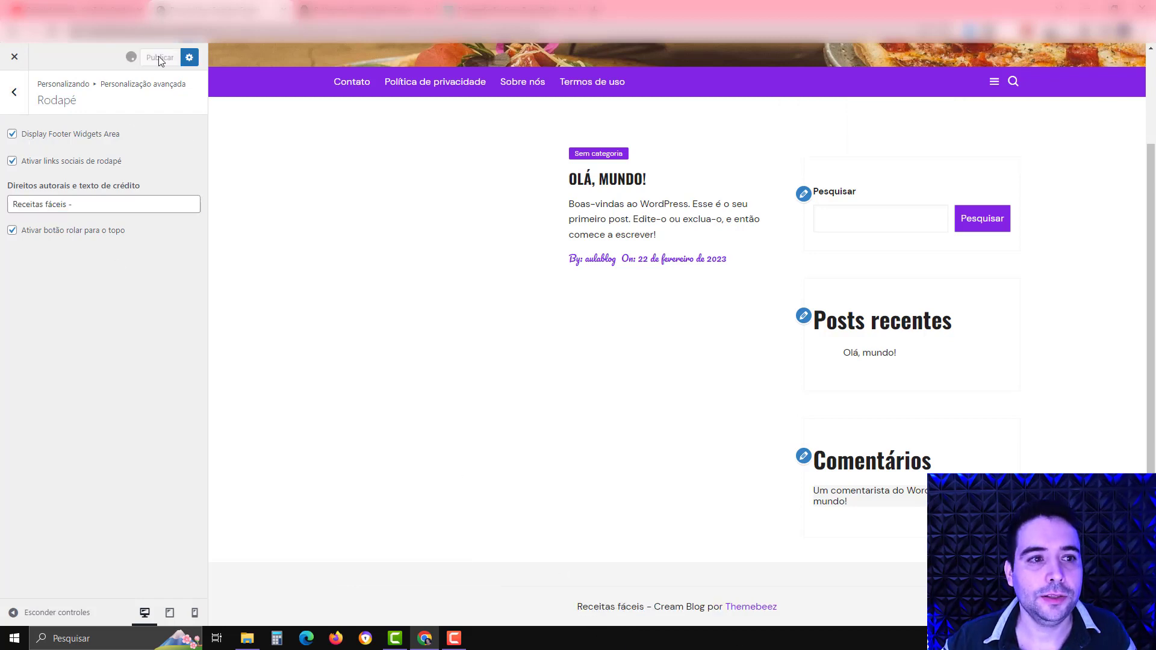
click(14, 91)
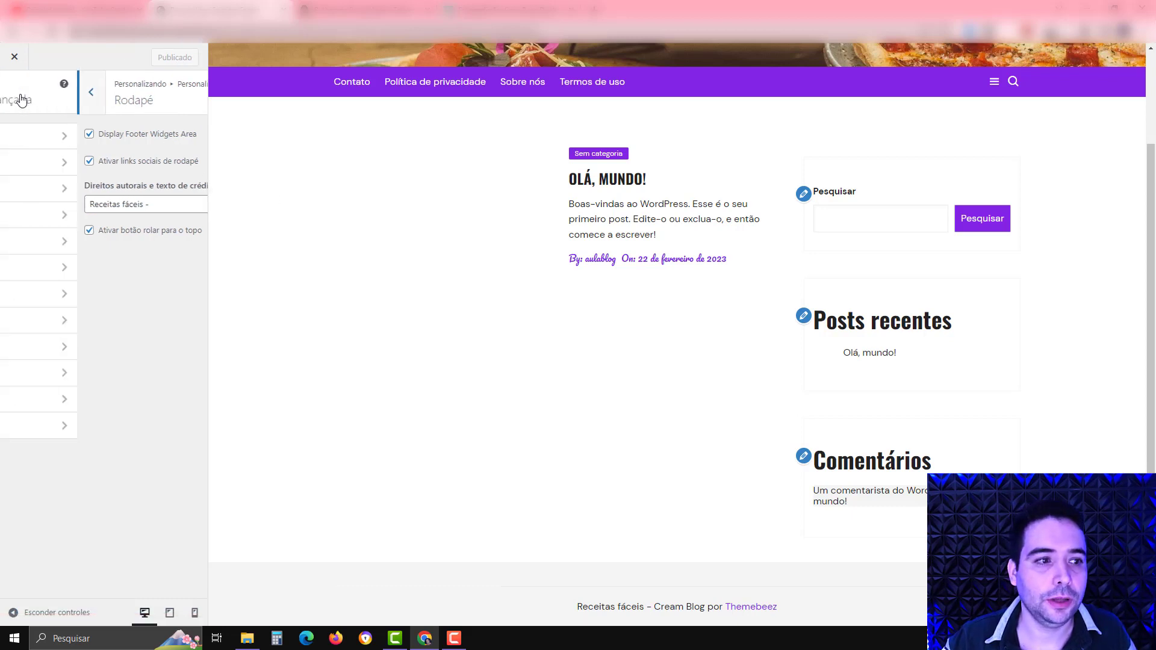
Review the sidebar position options for the archive page and the search page.
click(63, 194)
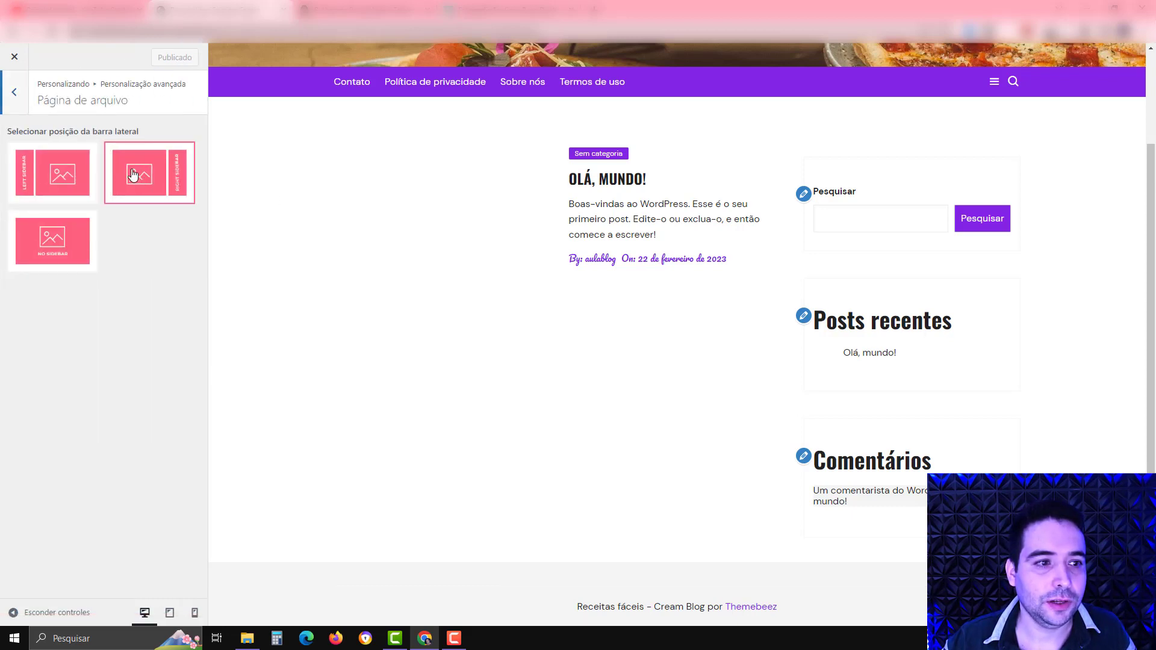
click(12, 101)
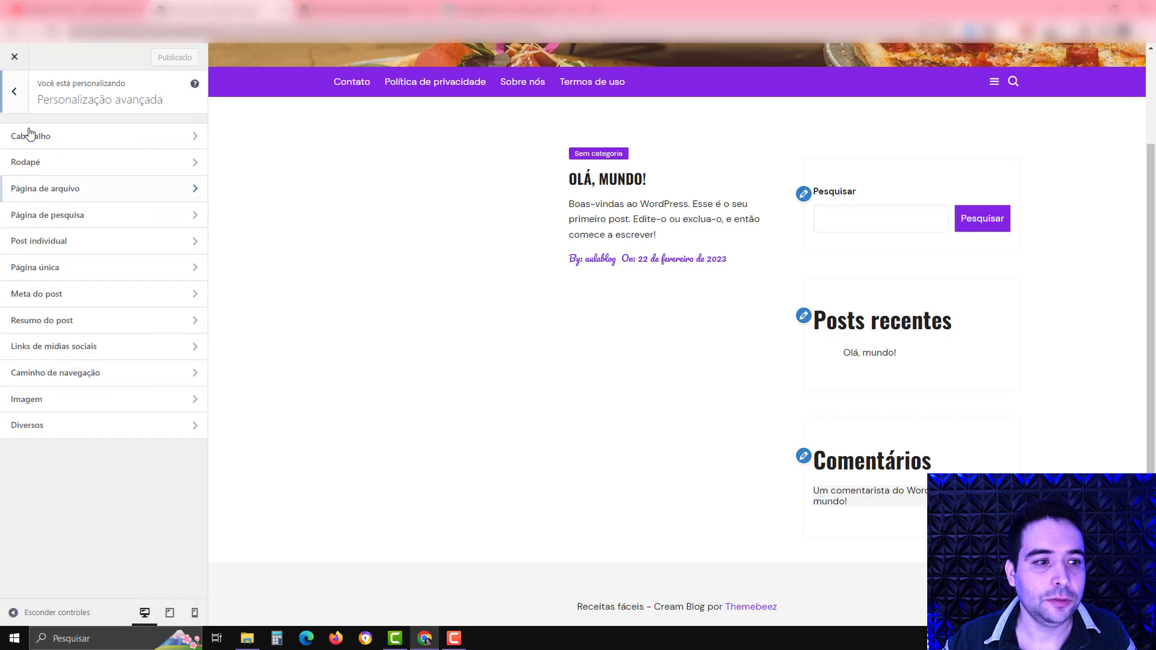
click(49, 218)
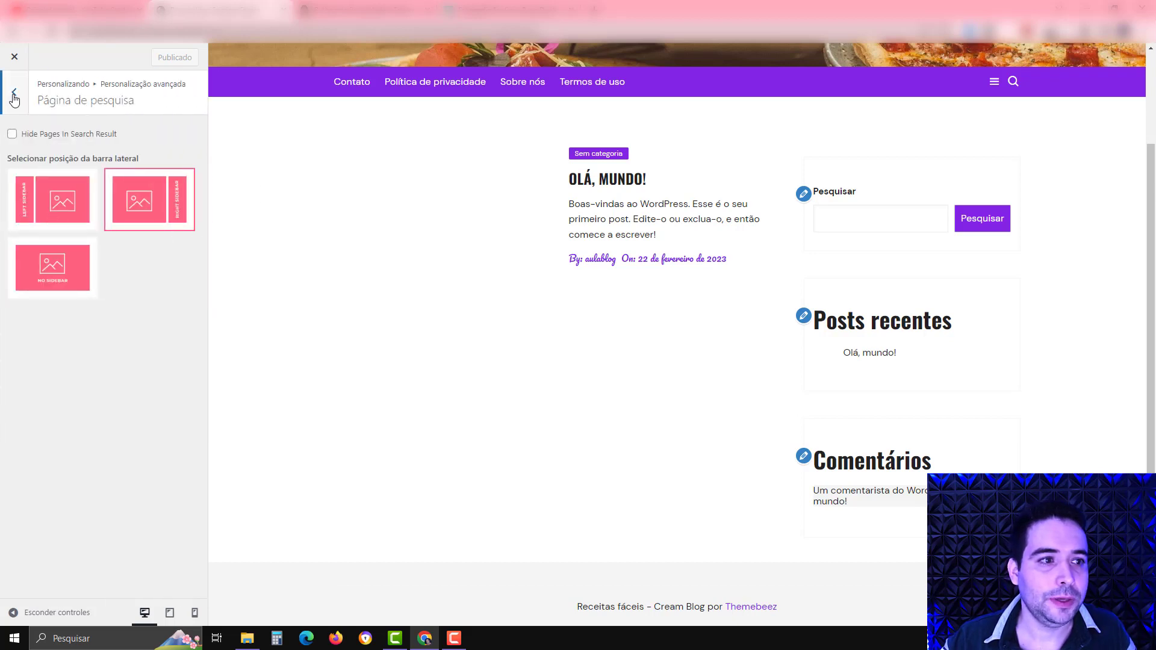
click(14, 95)
Enable the author section and the related posts section for individual posts, titling the related posts "Você pode gostar também:".
click(51, 240)
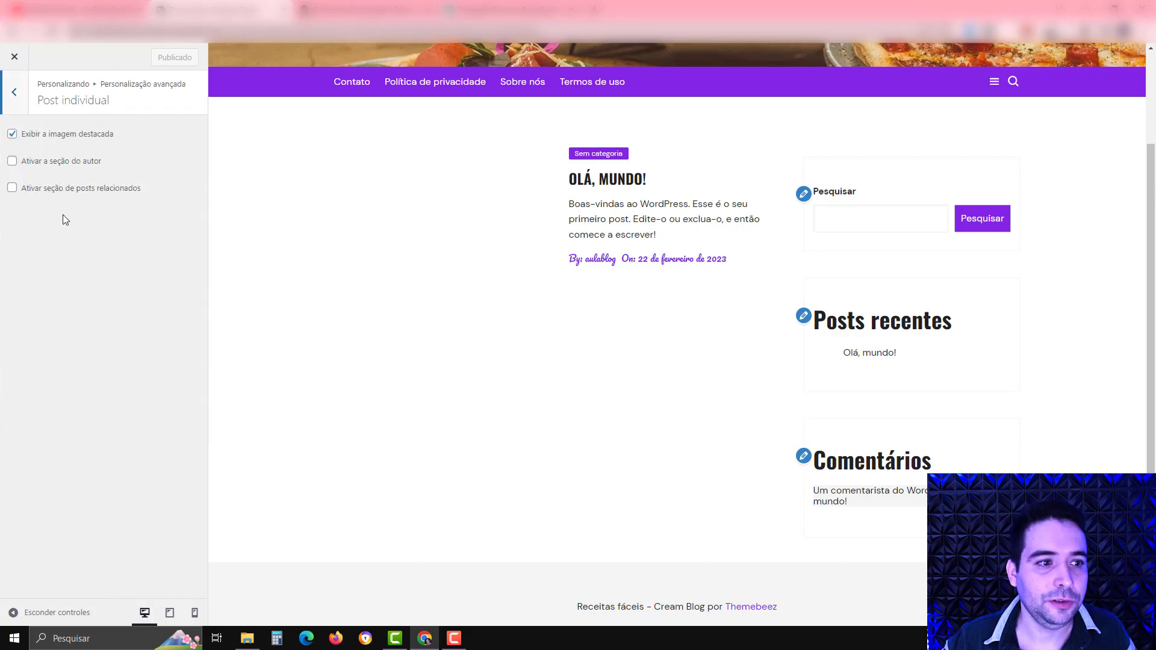
click(12, 161)
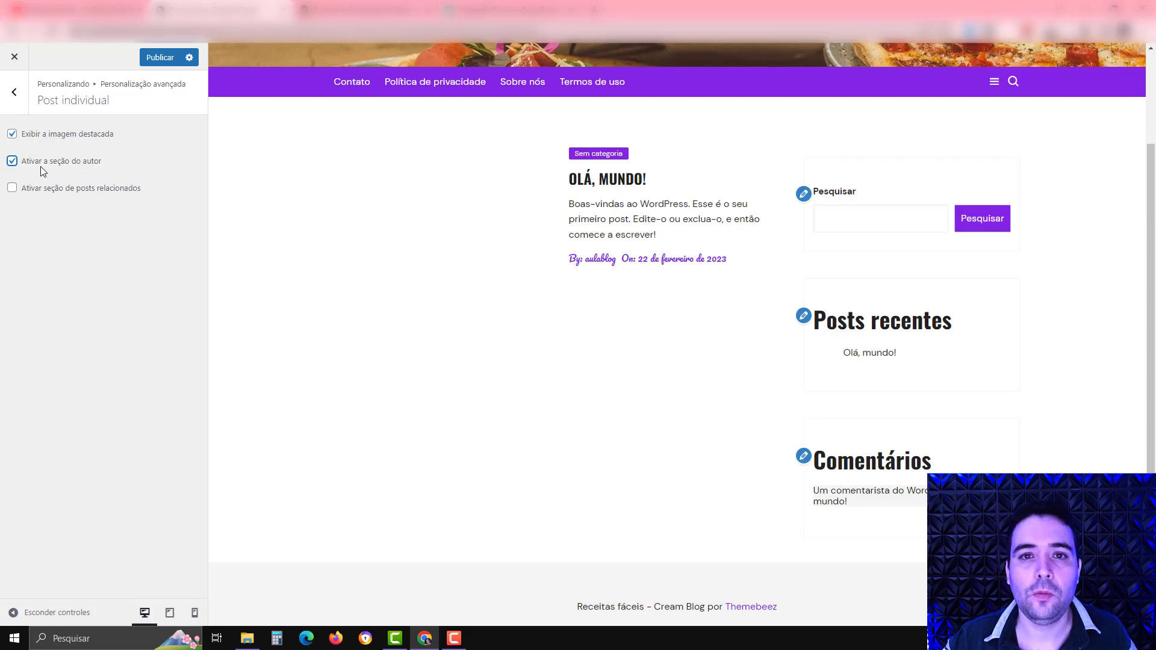
click(12, 188)
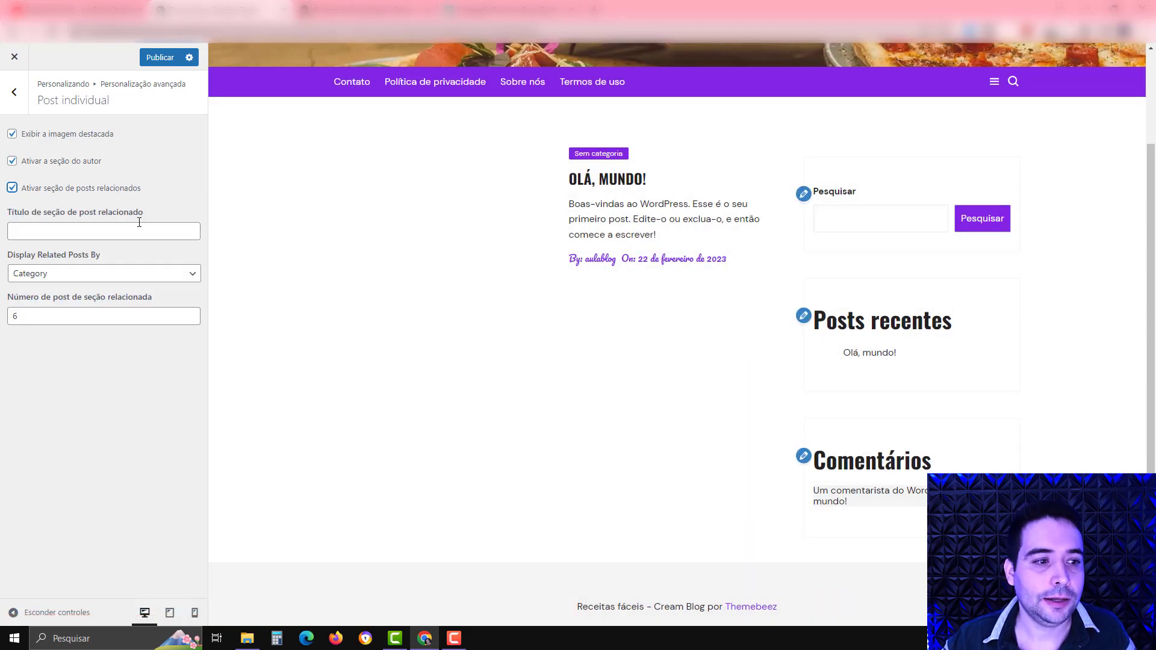
click(35, 230)
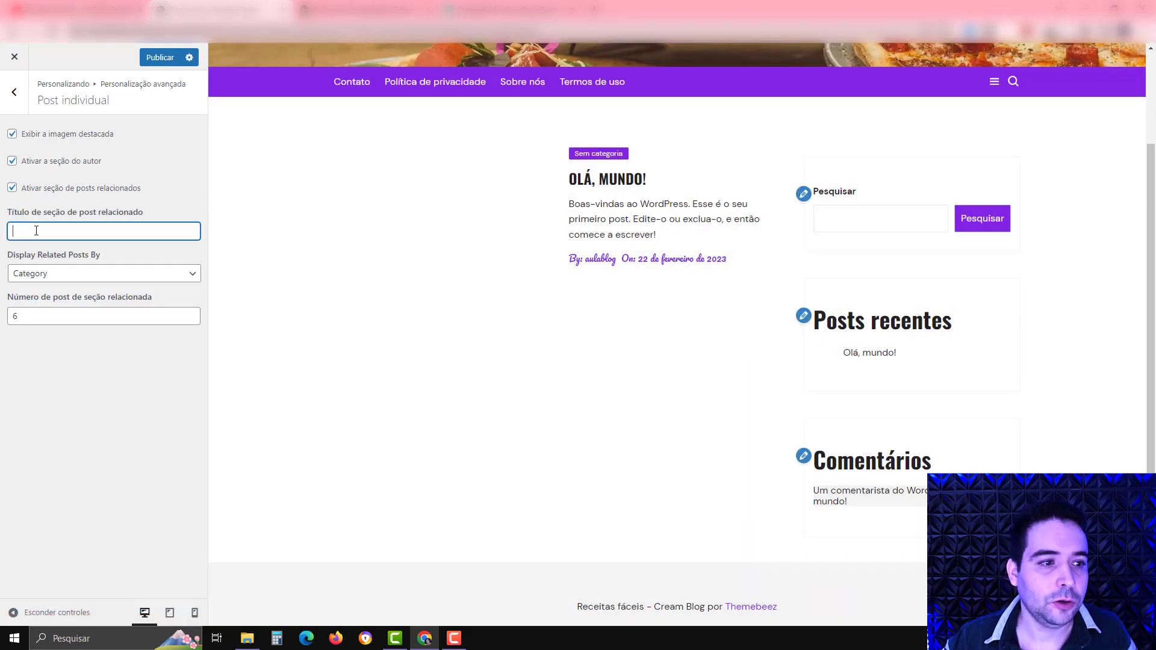
text(Você pode gostar também:)
key(Tab)
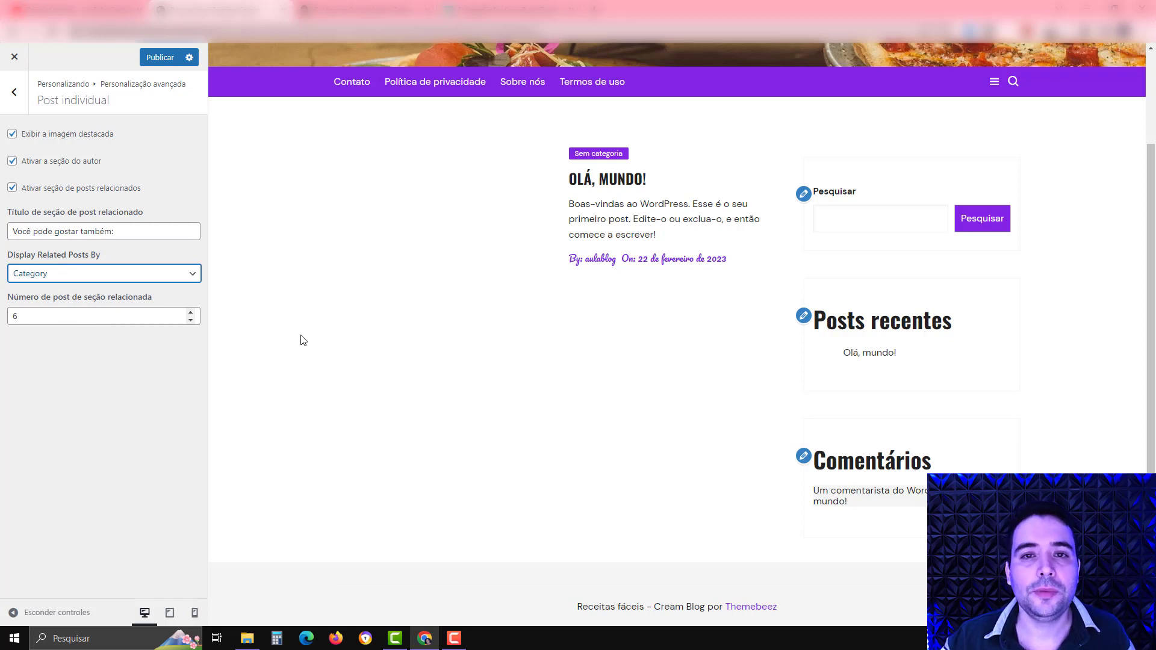
click(12, 96)
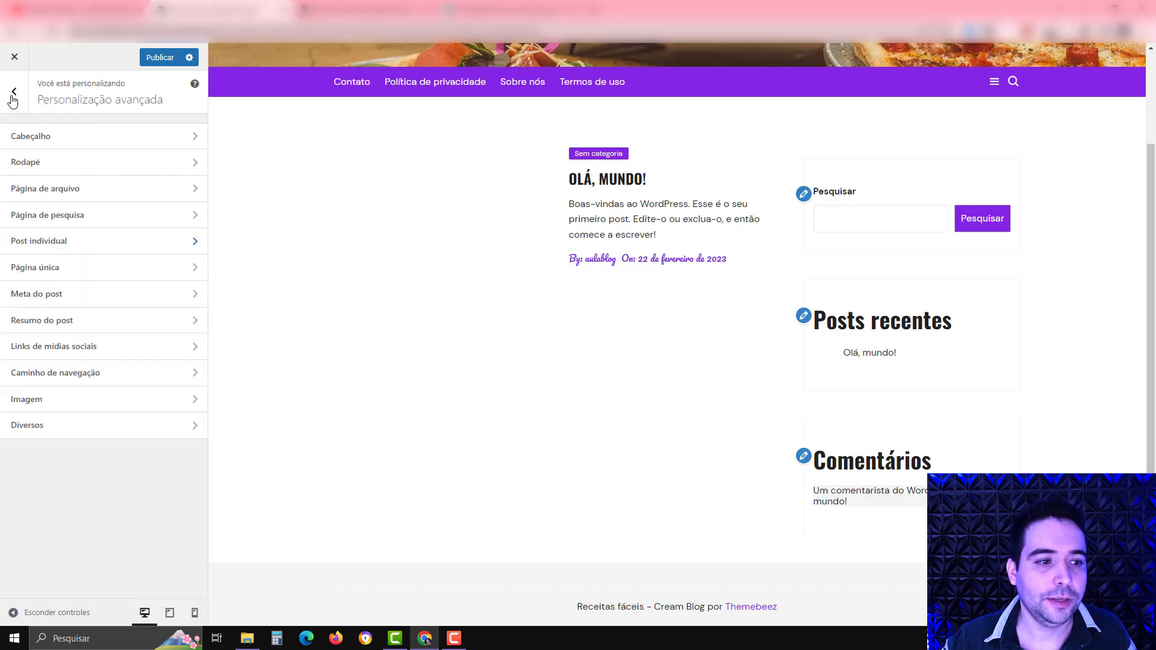
Check the single page settings, turn off the tags meta under "Meta do post" and publish the changes.
click(87, 274)
click(27, 109)
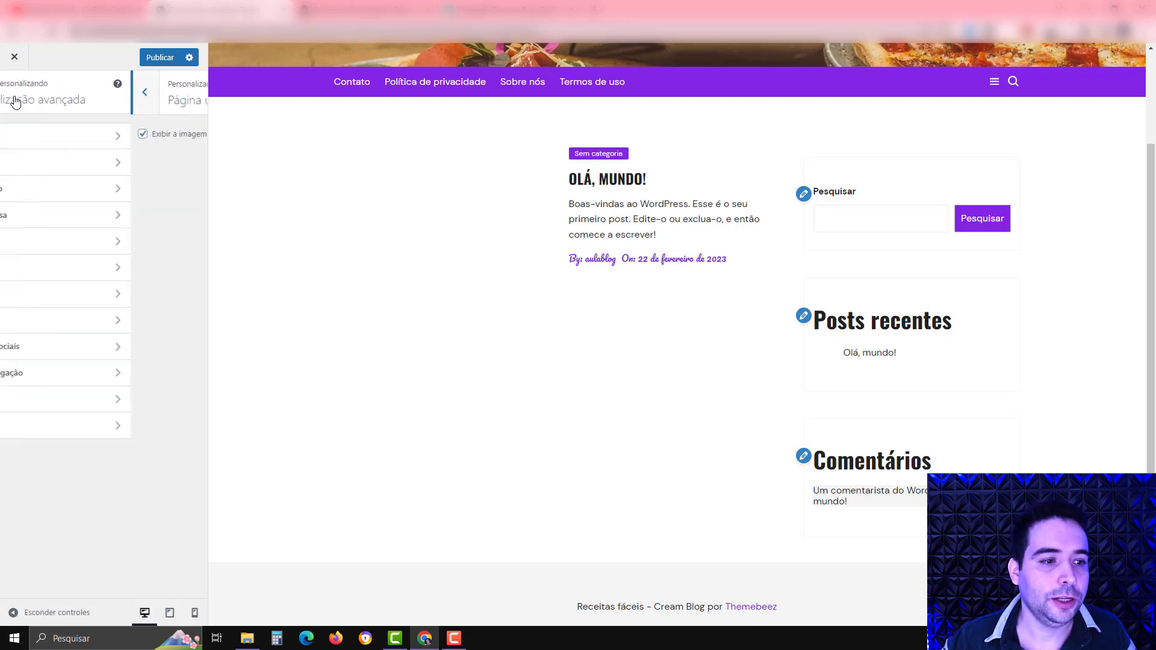
click(85, 295)
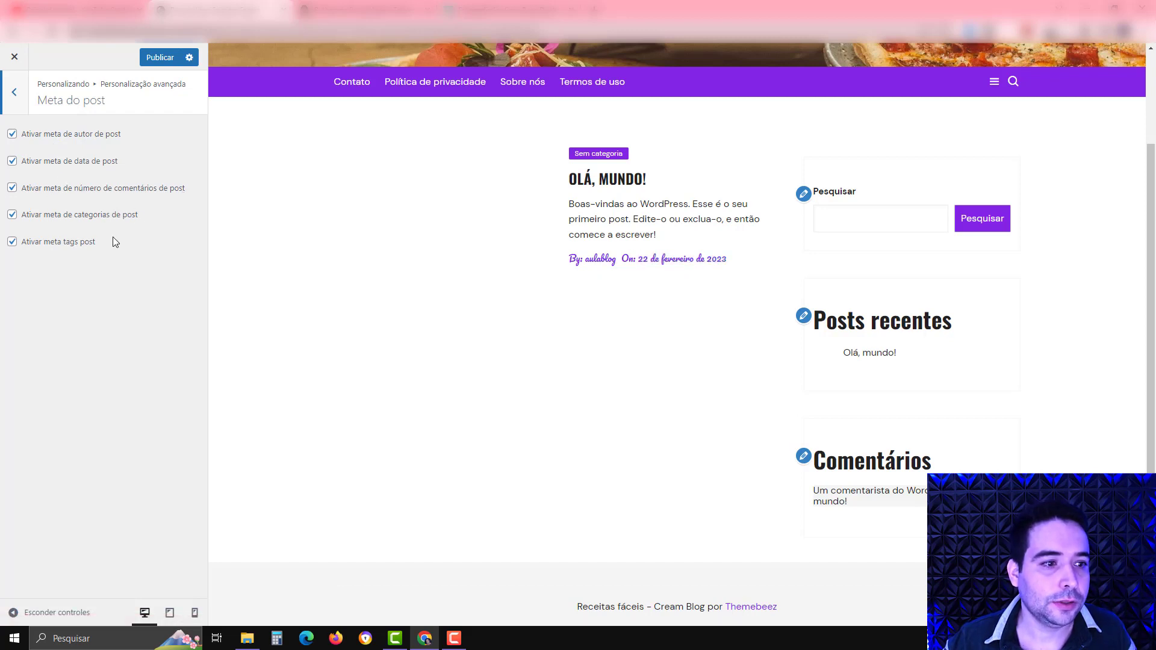
click(12, 246)
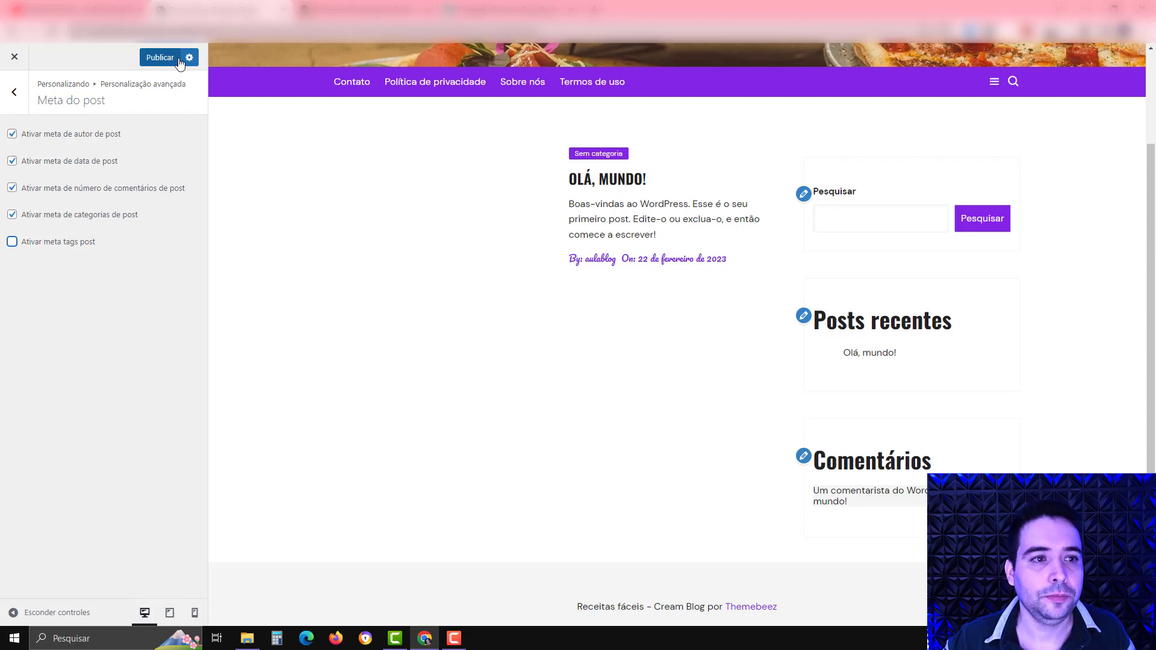
click(160, 57)
click(14, 97)
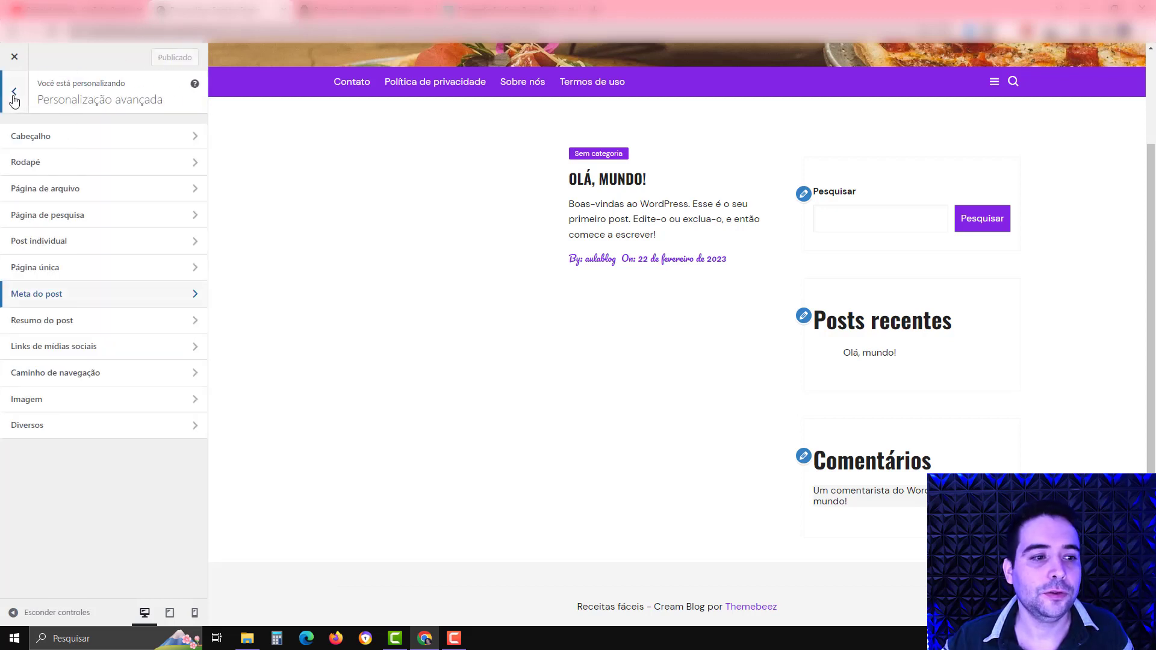
click(62, 326)
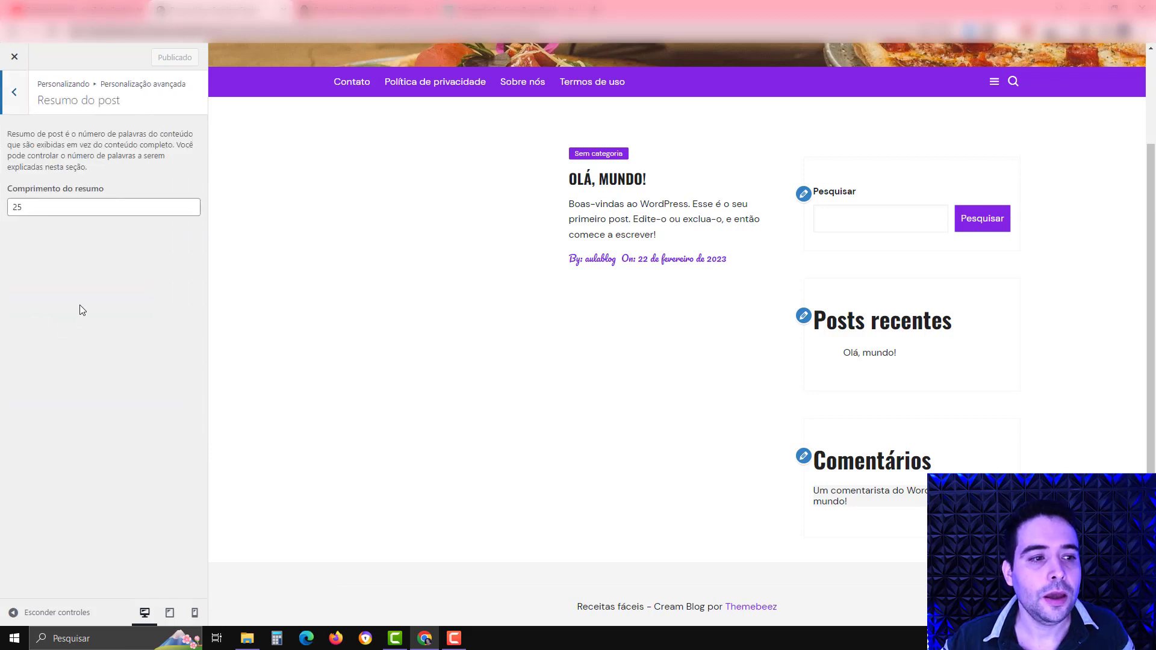
click(18, 95)
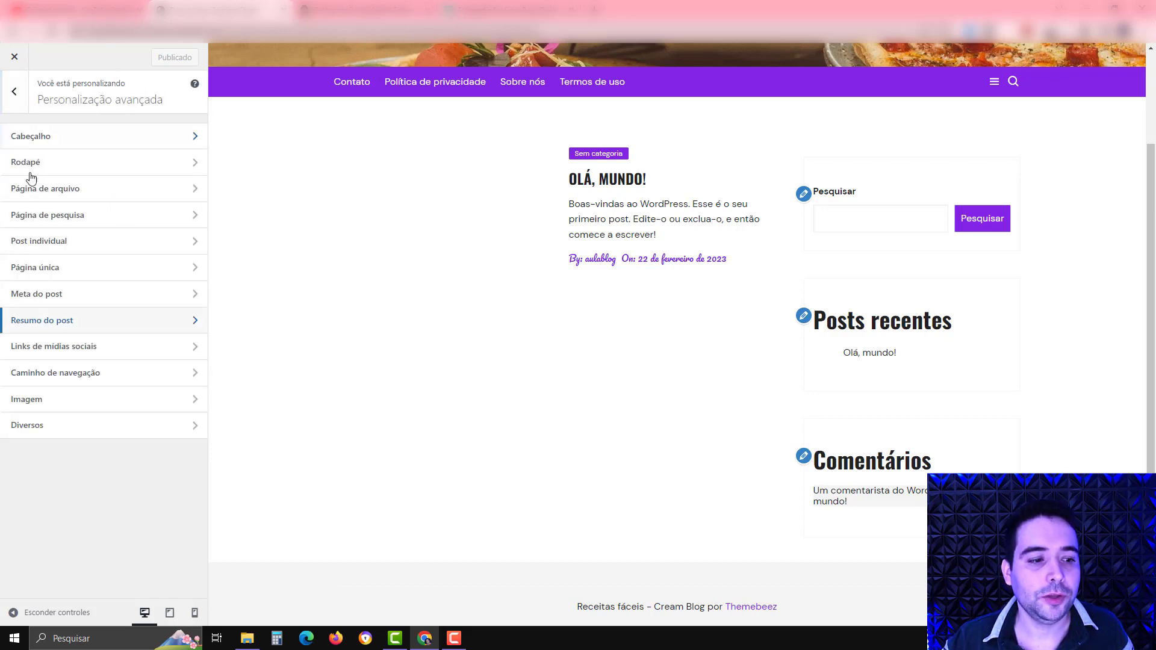
click(99, 347)
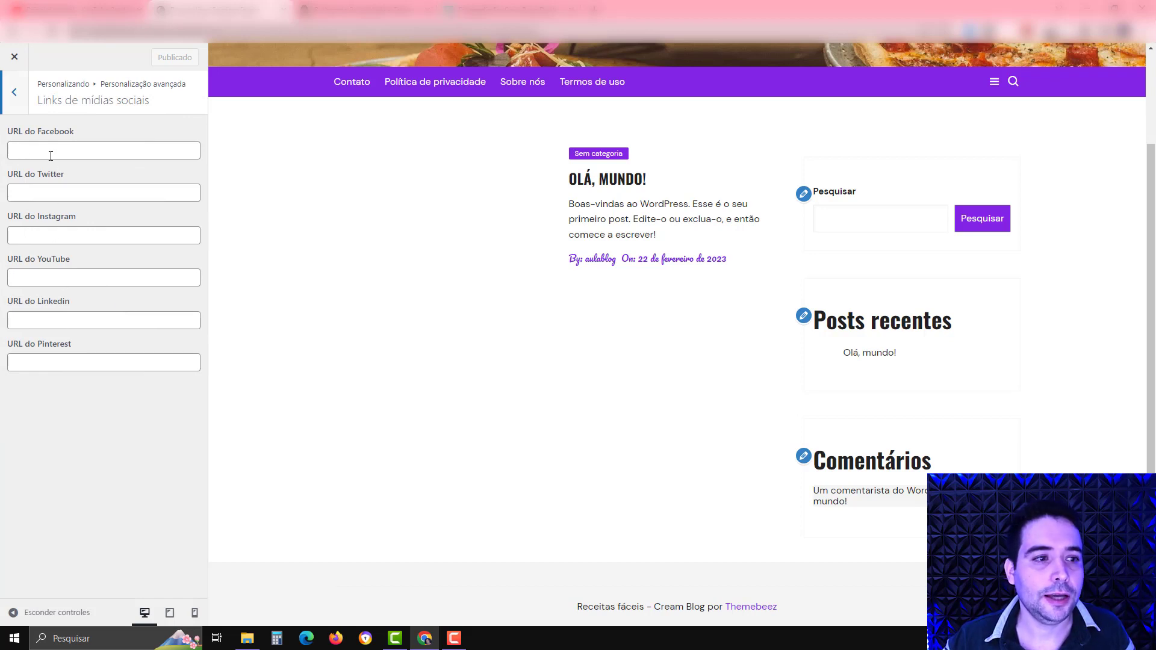
click(52, 150)
text(https://facebook.com)
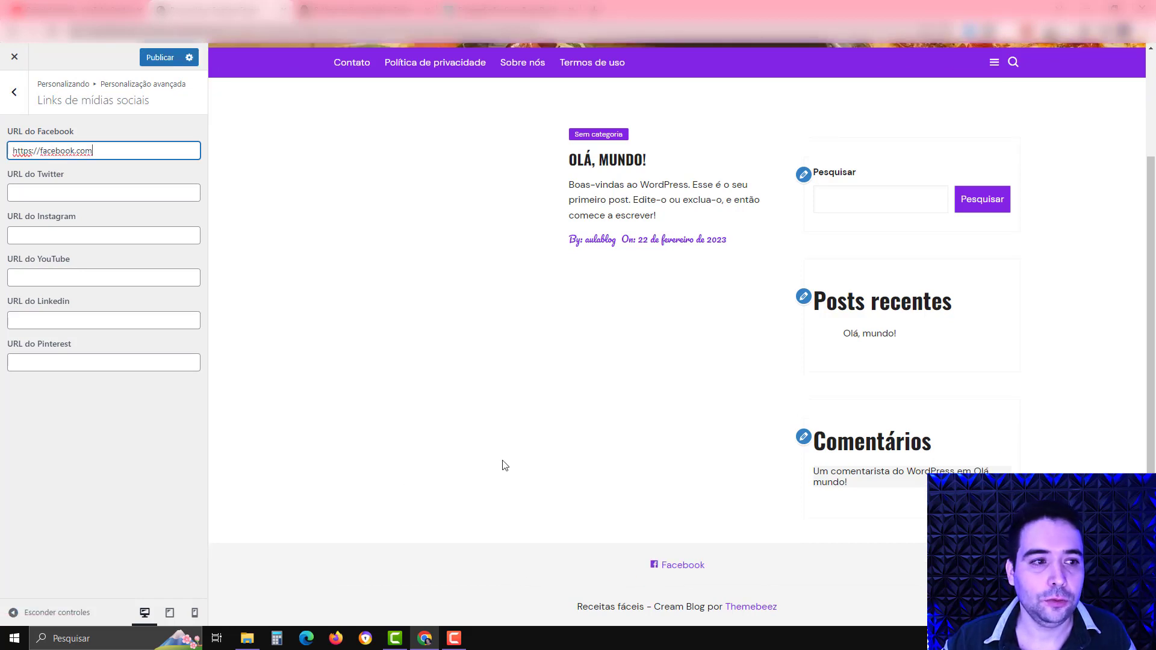
click(159, 57)
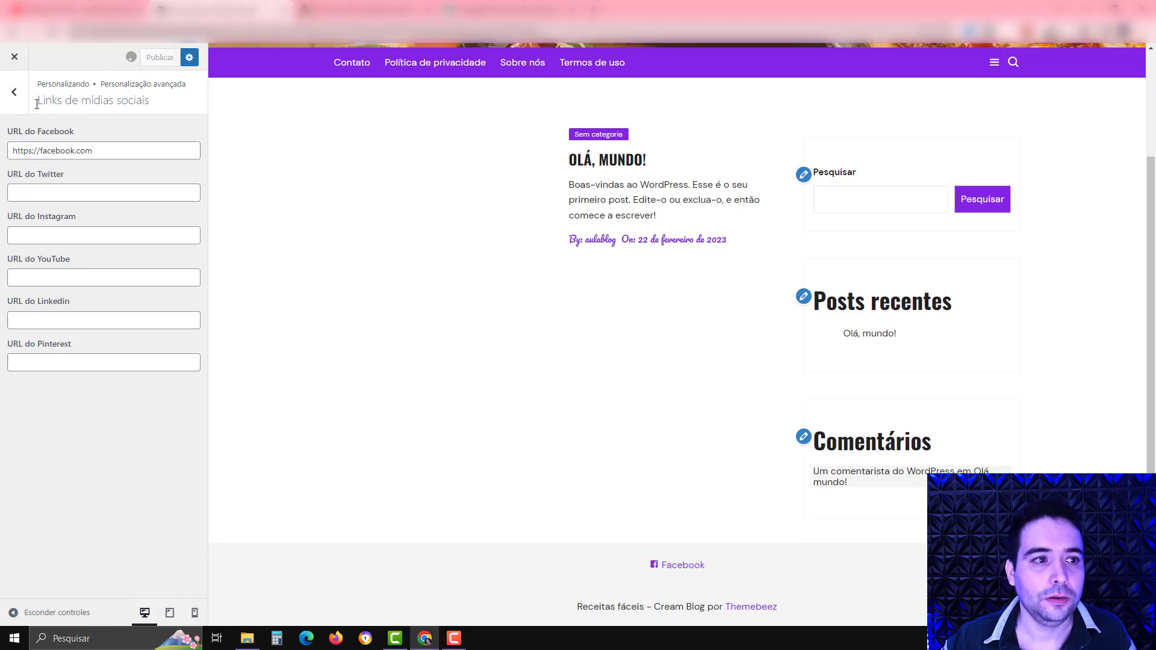
click(15, 92)
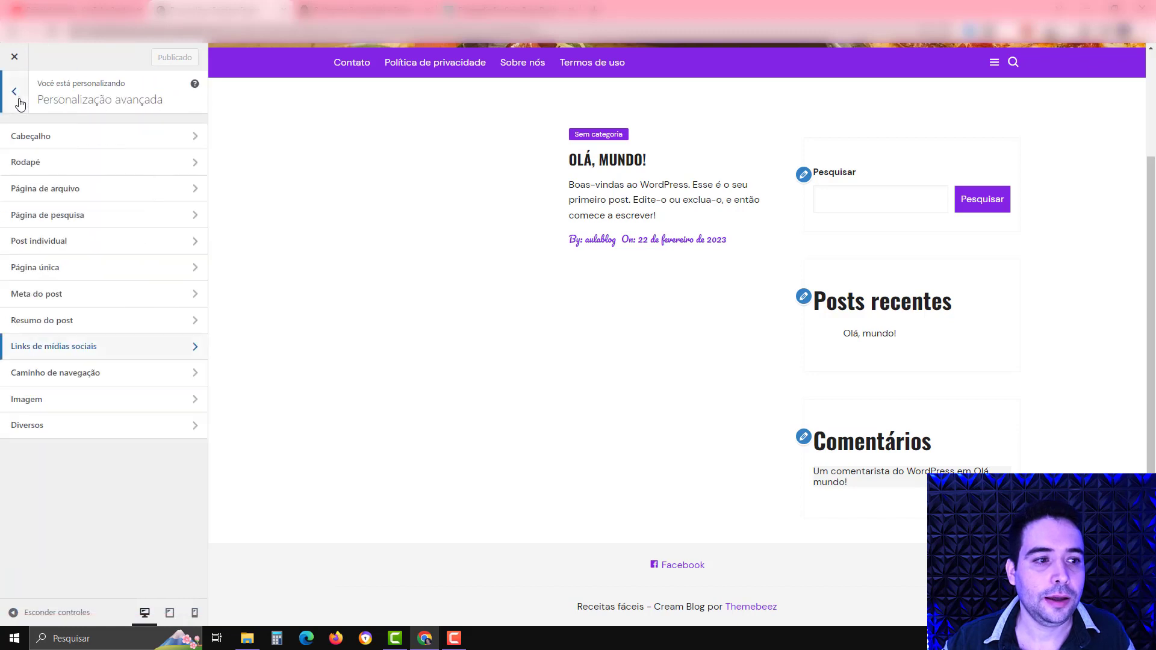
Review the breadcrumb option against the page preview, and the lazy-loading option in the image settings.
click(62, 373)
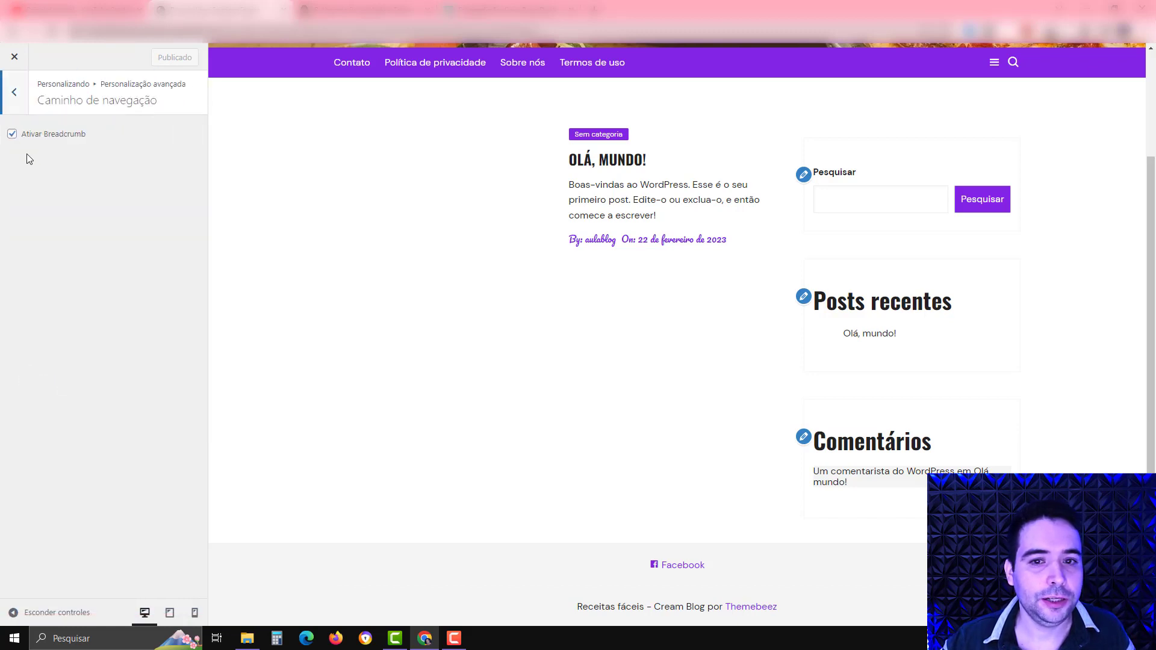
scroll(313, 212, up, 2)
scroll(310, 217, down, 1)
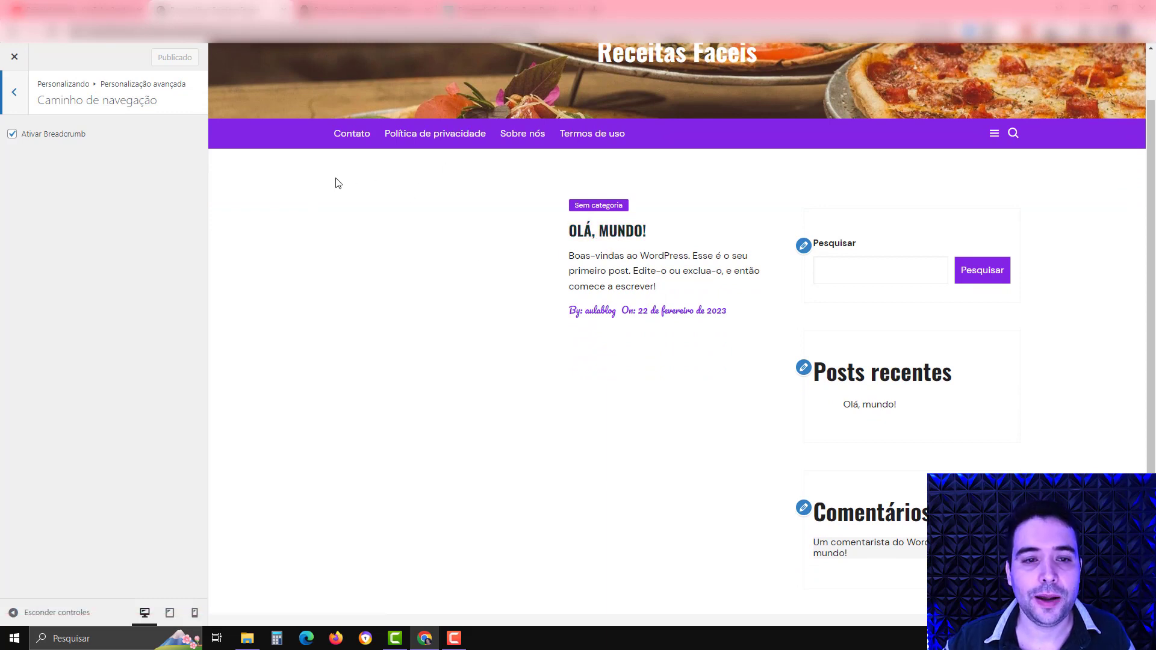
click(25, 104)
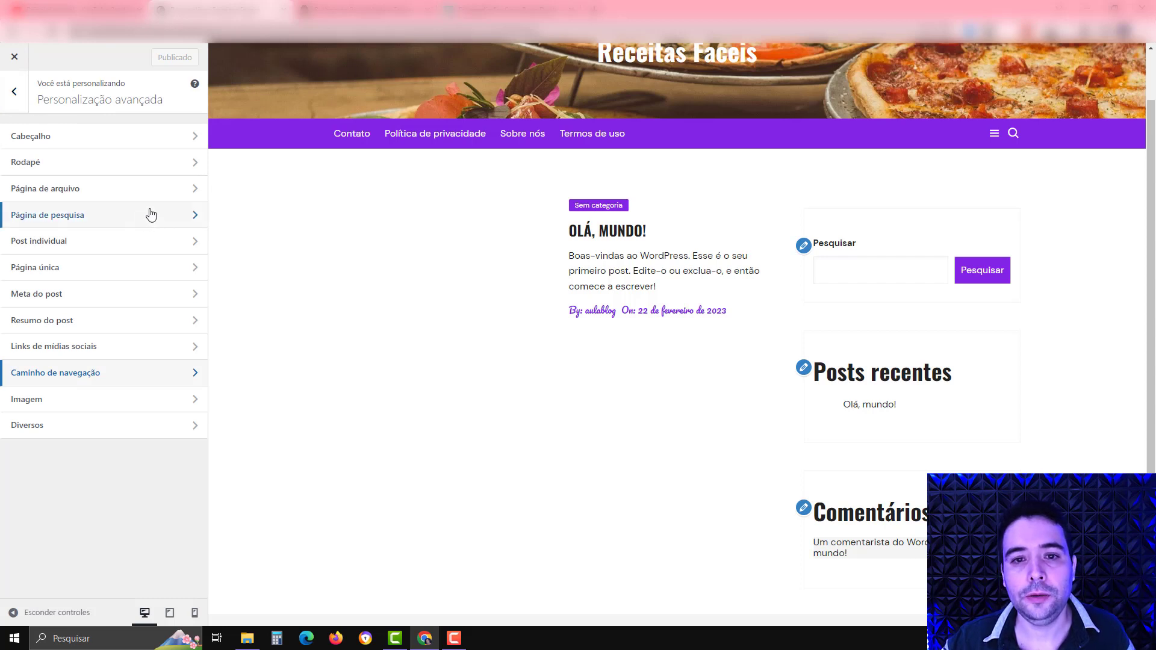
click(91, 399)
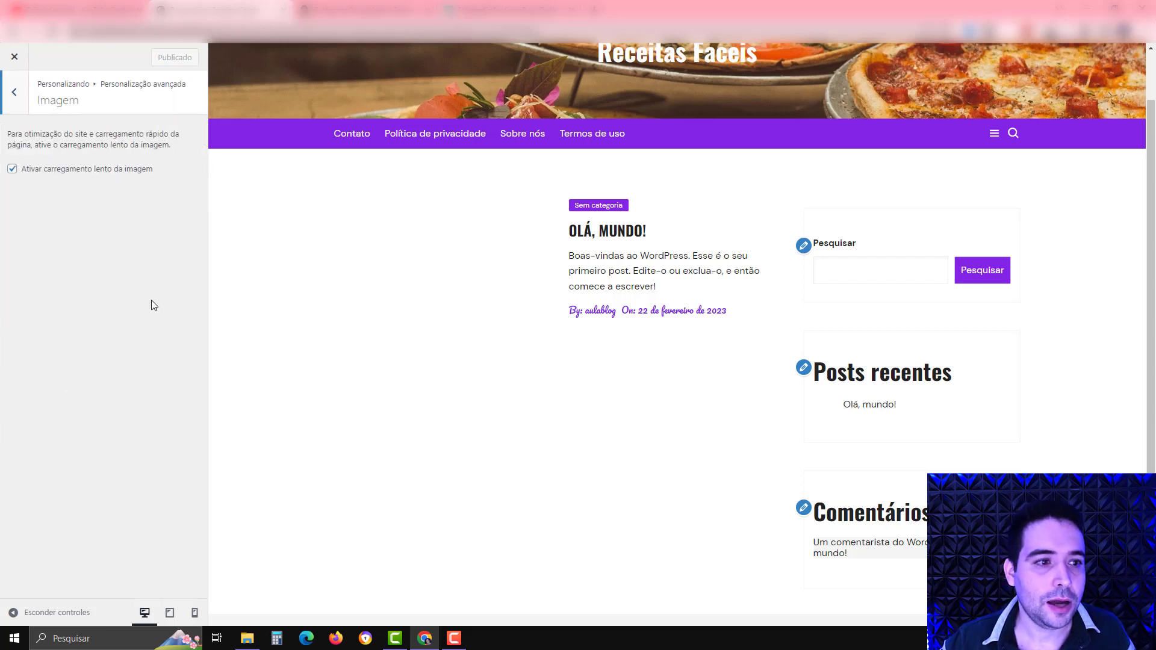
click(14, 91)
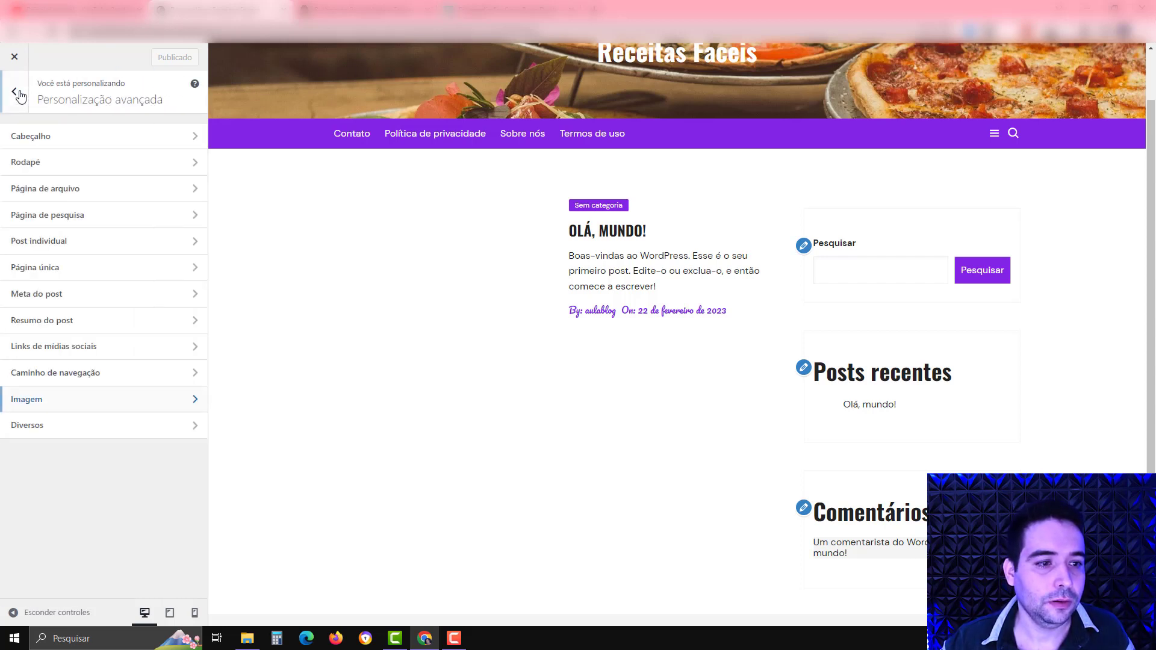
Review the fixed sidebar option under "Diversos" and check how the sidebar behaves while the preview scrolls.
click(45, 426)
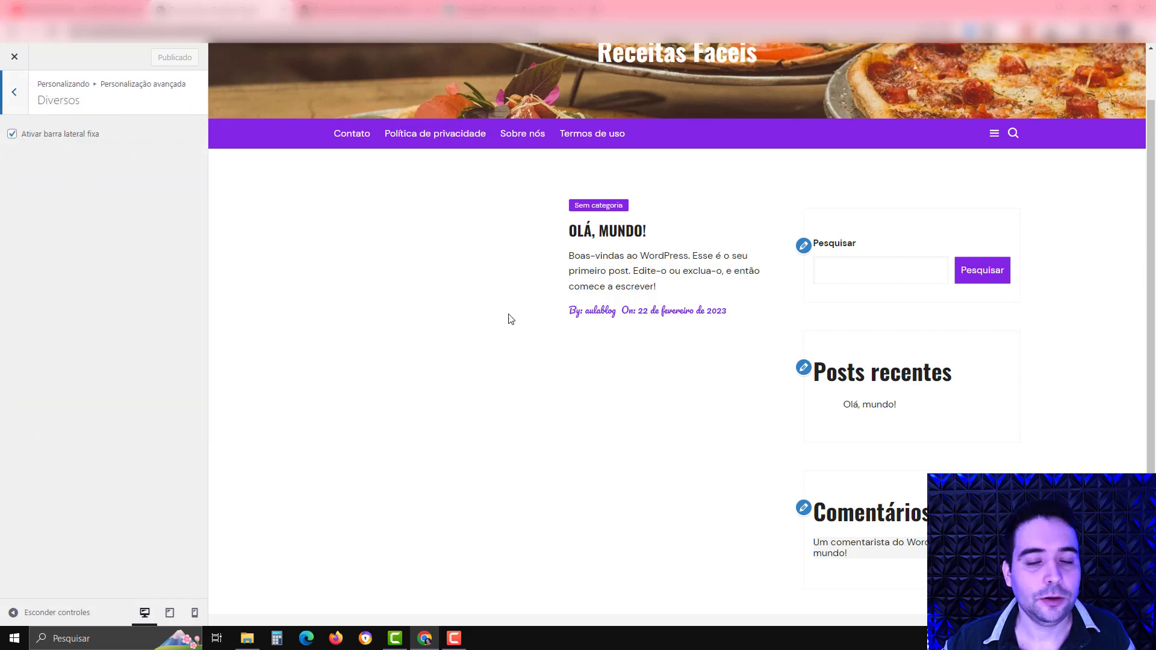
click(867, 269)
scroll(867, 268, down, 1)
scroll(820, 310, up, 2)
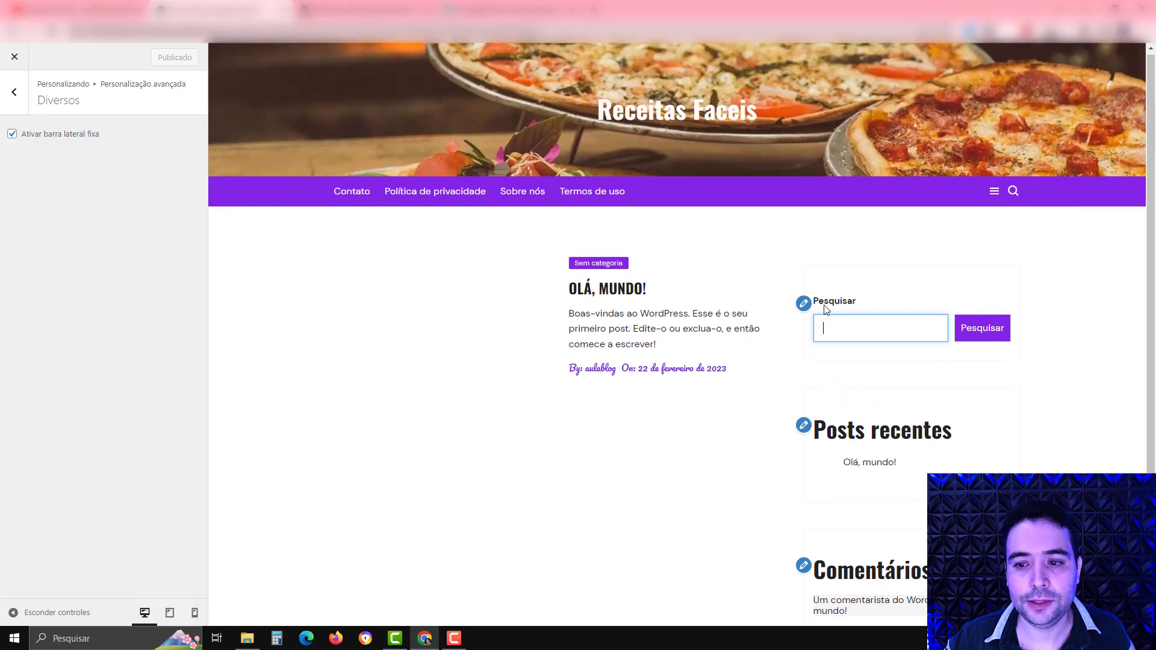
scroll(820, 310, down, 2)
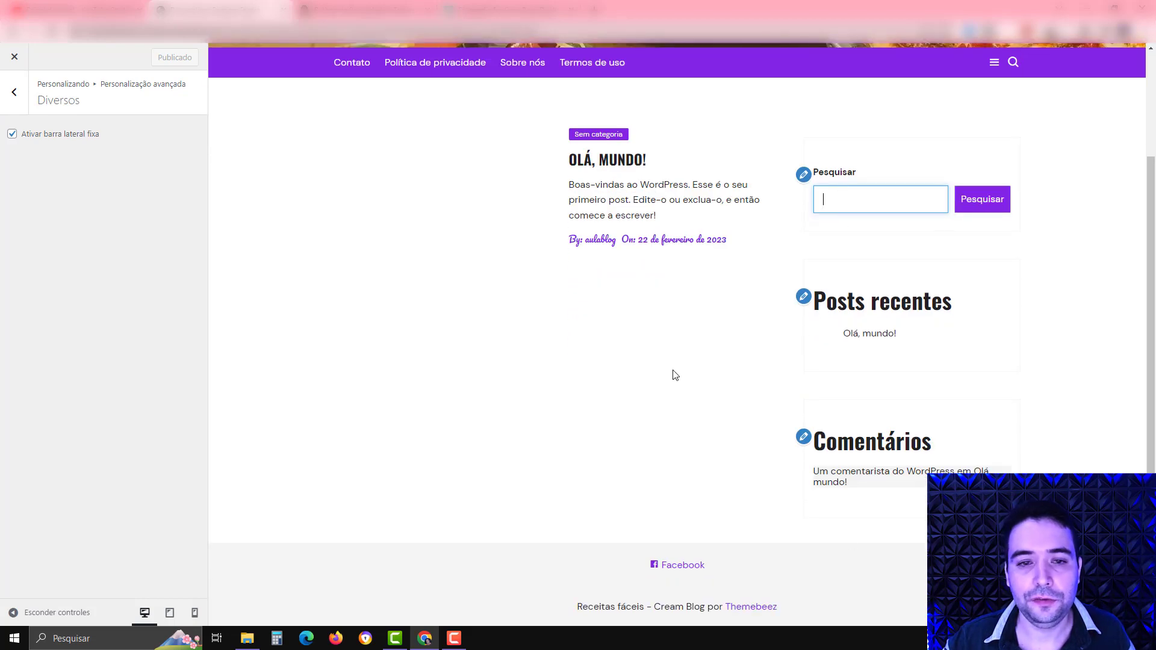
scroll(671, 373, up, 2)
click(21, 103)
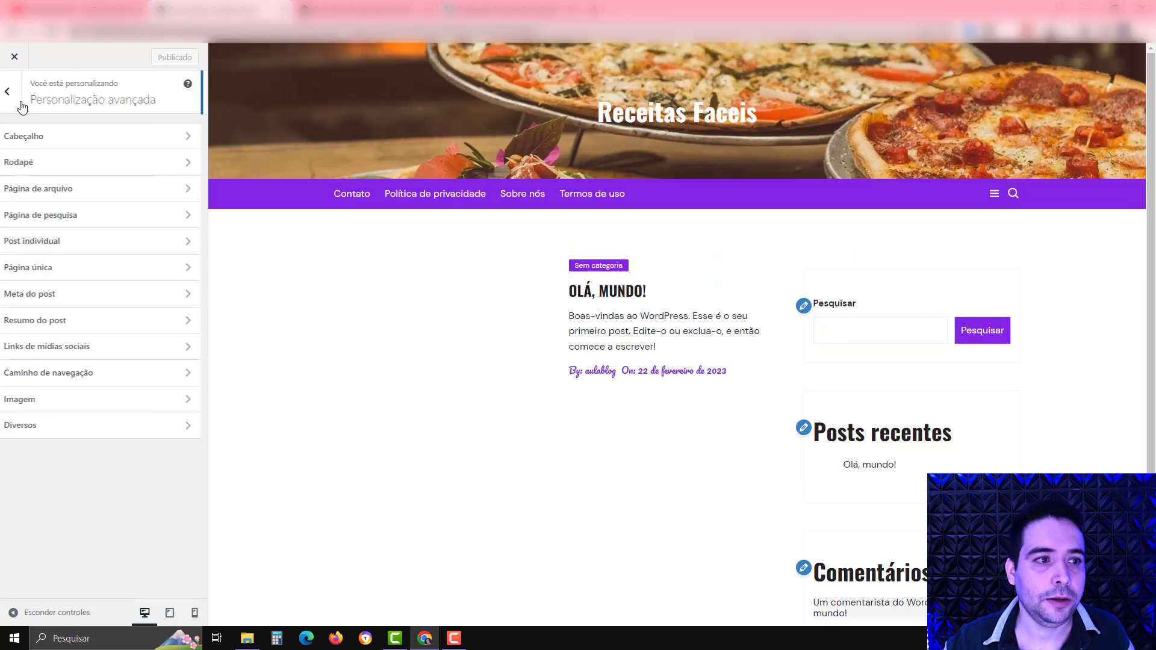
Leave the theme customizer and open the post categories.
click(22, 106)
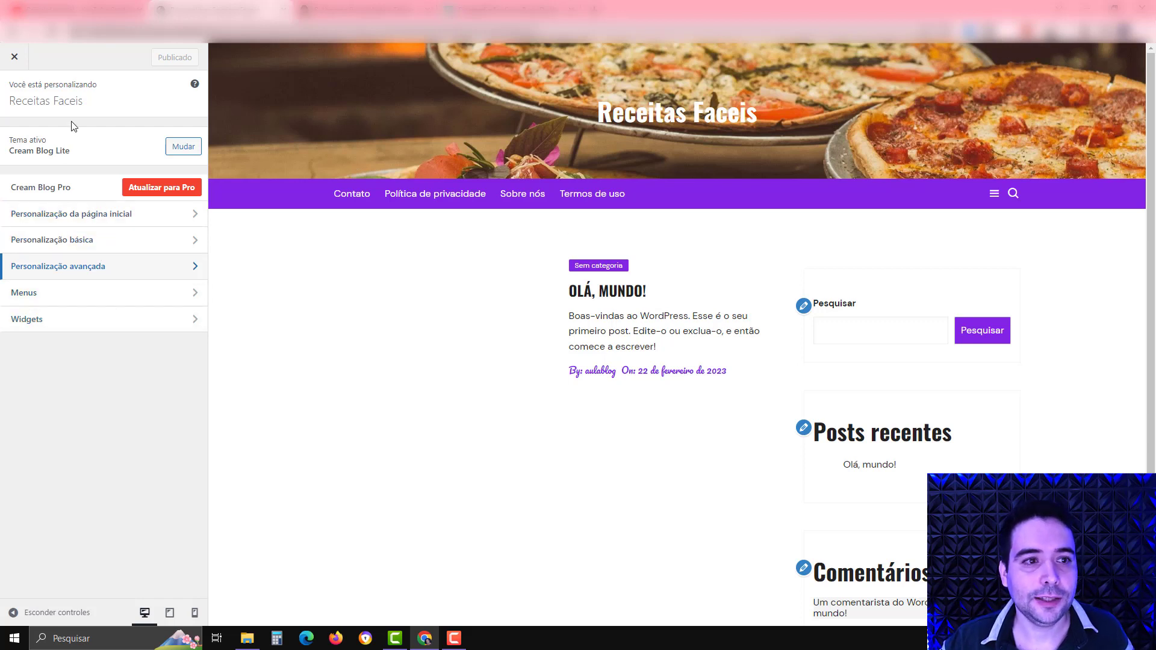
click(15, 61)
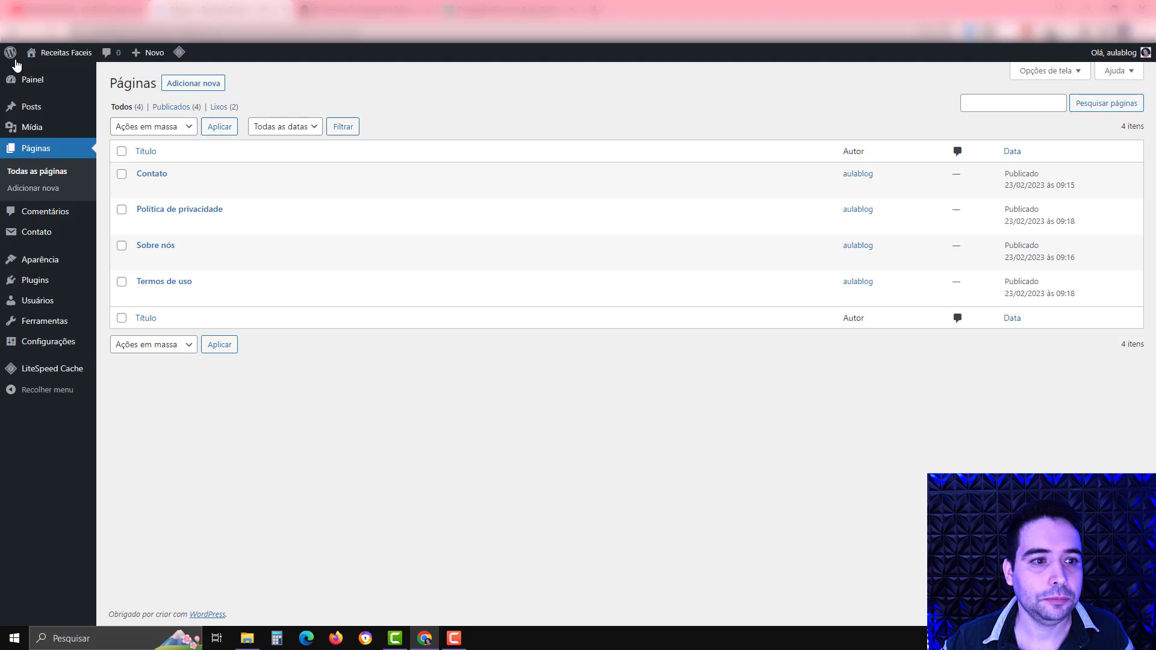
mouse_move(35, 102)
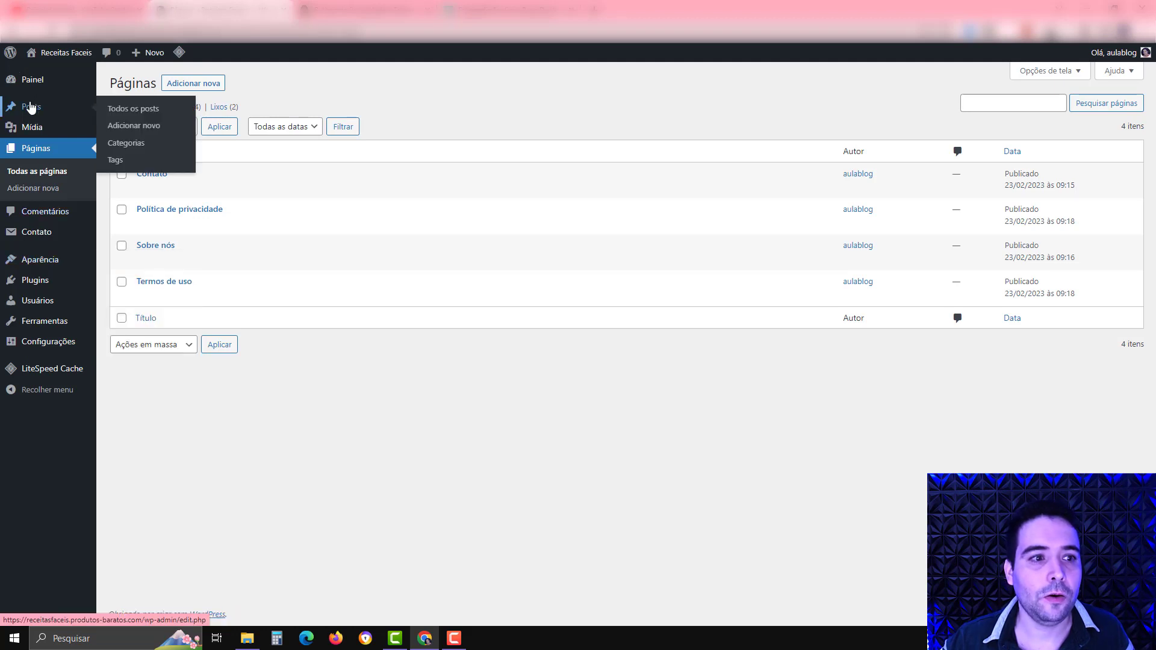
click(123, 143)
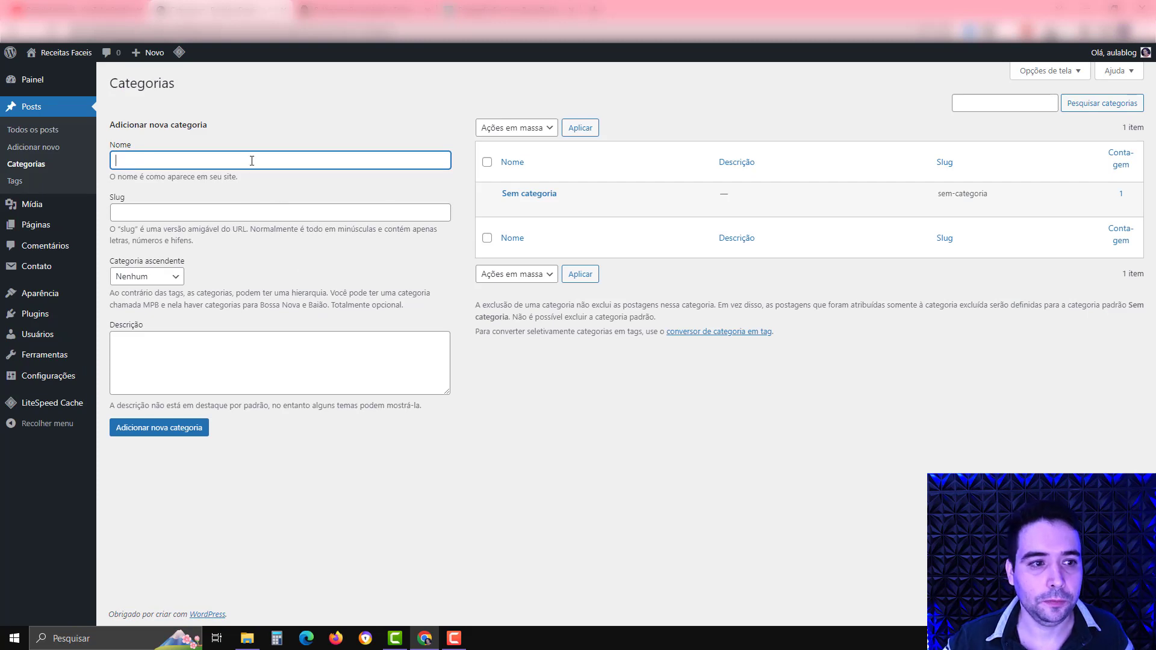
Add the category Receitas salgadas with the same text as slug and description "escreve", plus categories Saladas, Frutos do mar, Bolos and Pudim.
text(Receitas salgadas)
triple_click(153, 160)
key(ctrl+c)
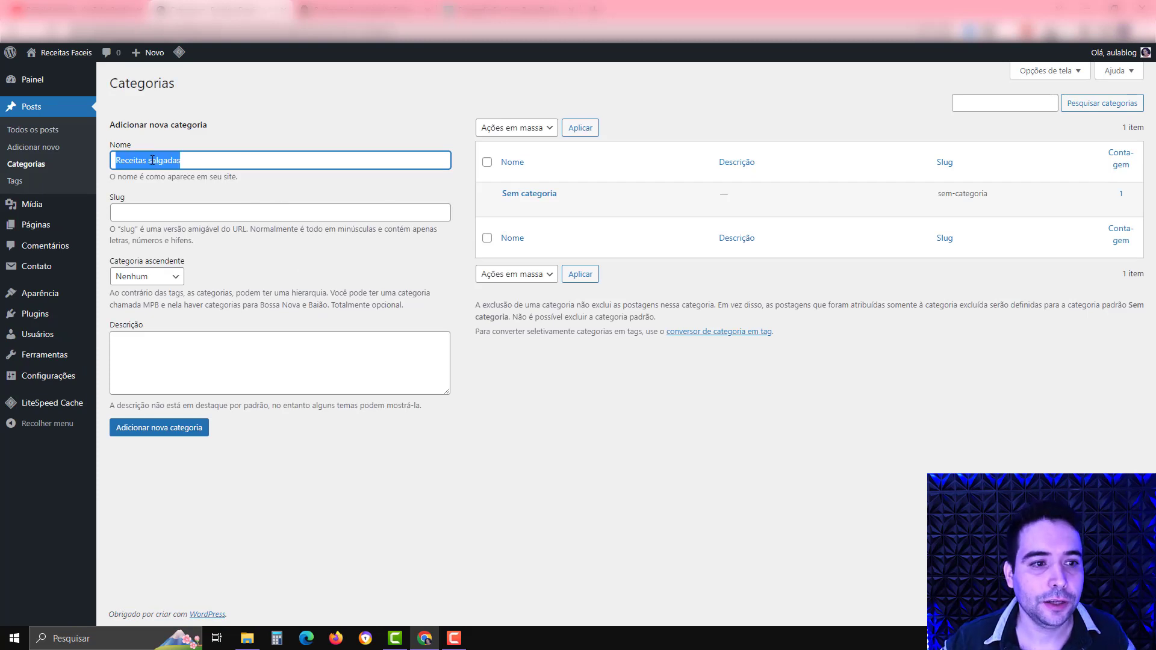
click(145, 212)
key(ctrl+v)
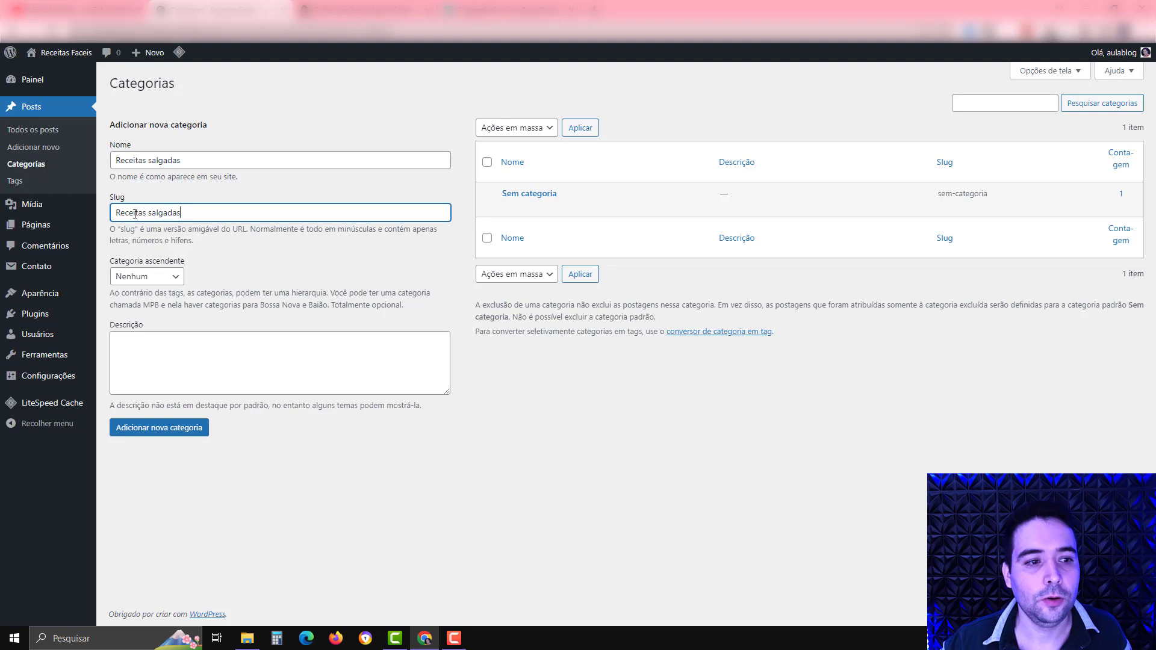
click(155, 341)
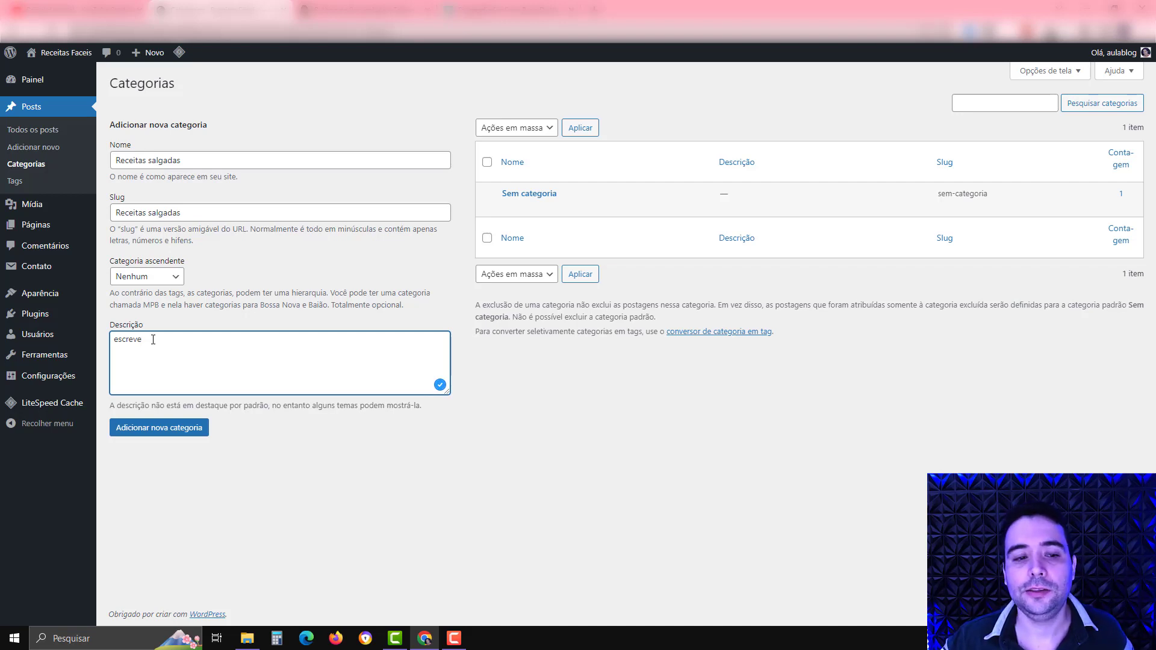
click(180, 428)
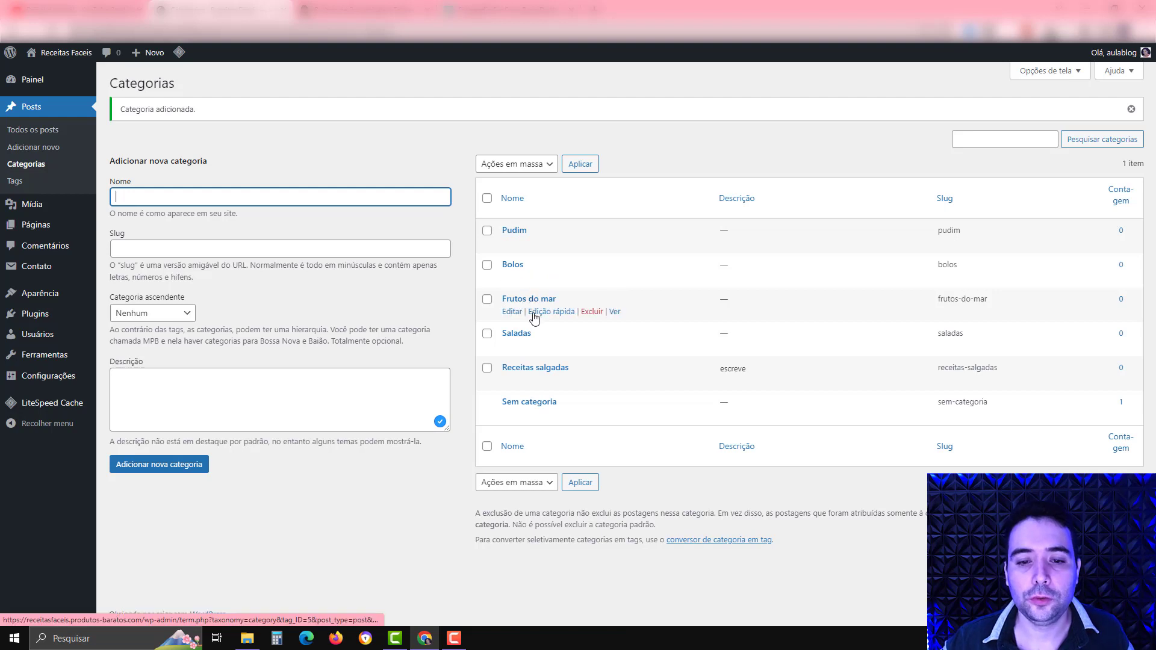
click(456, 325)
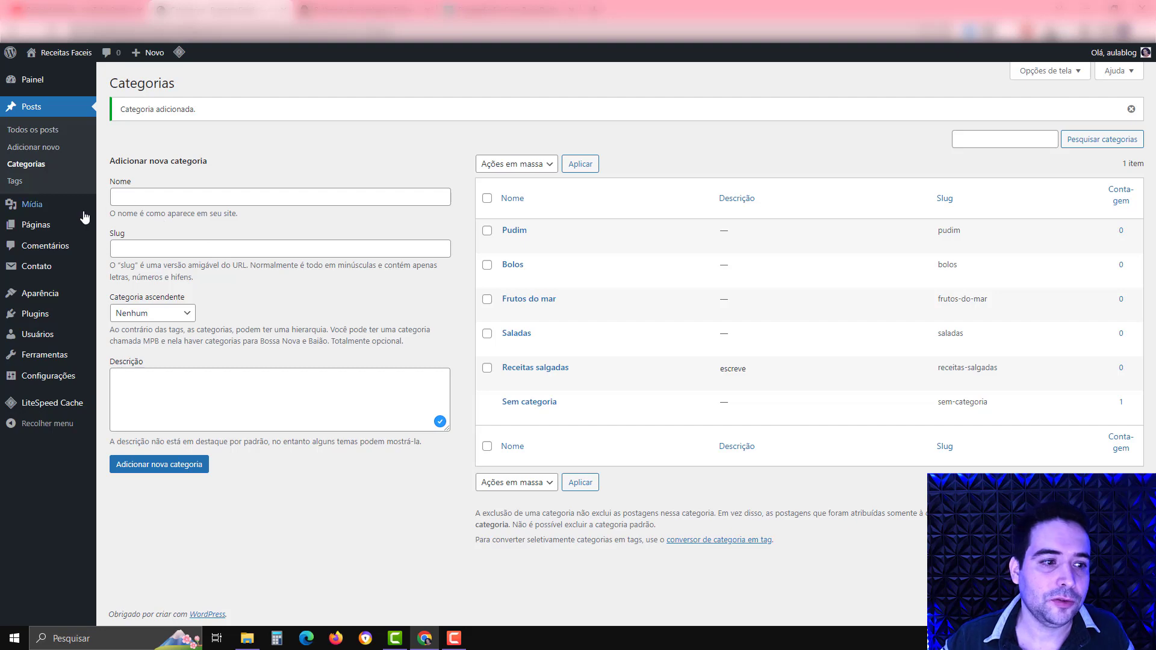
In the theme customizer's homepage settings, set the banner/slider post category to Sem categoria and publish the change.
mouse_move(31, 300)
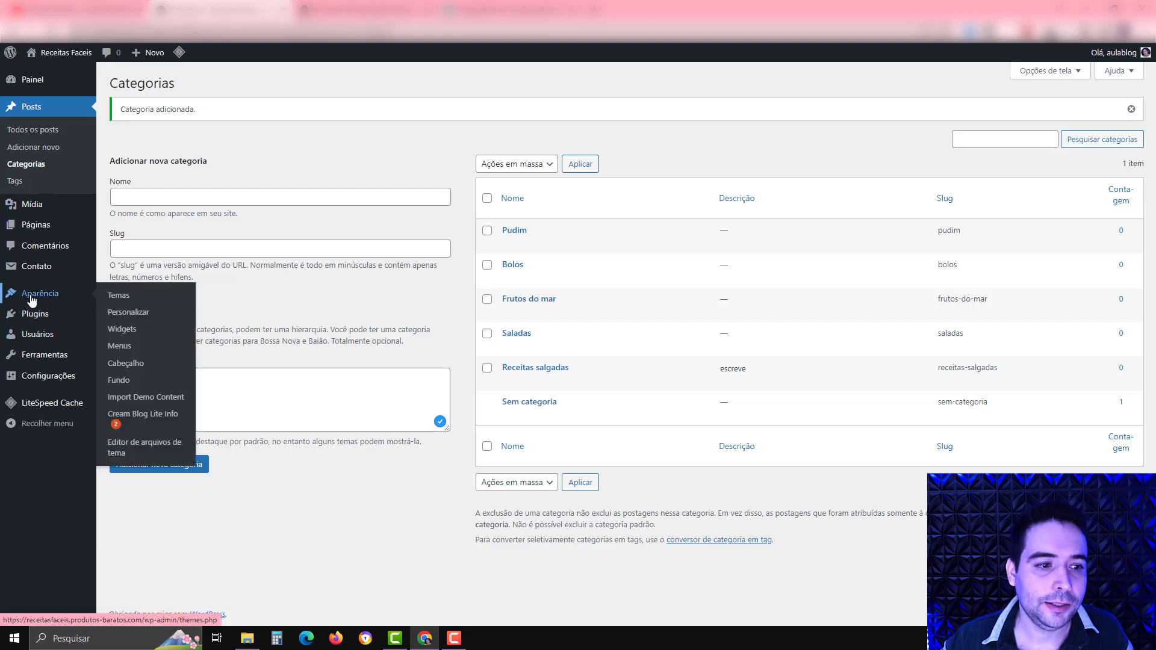
click(115, 312)
click(73, 217)
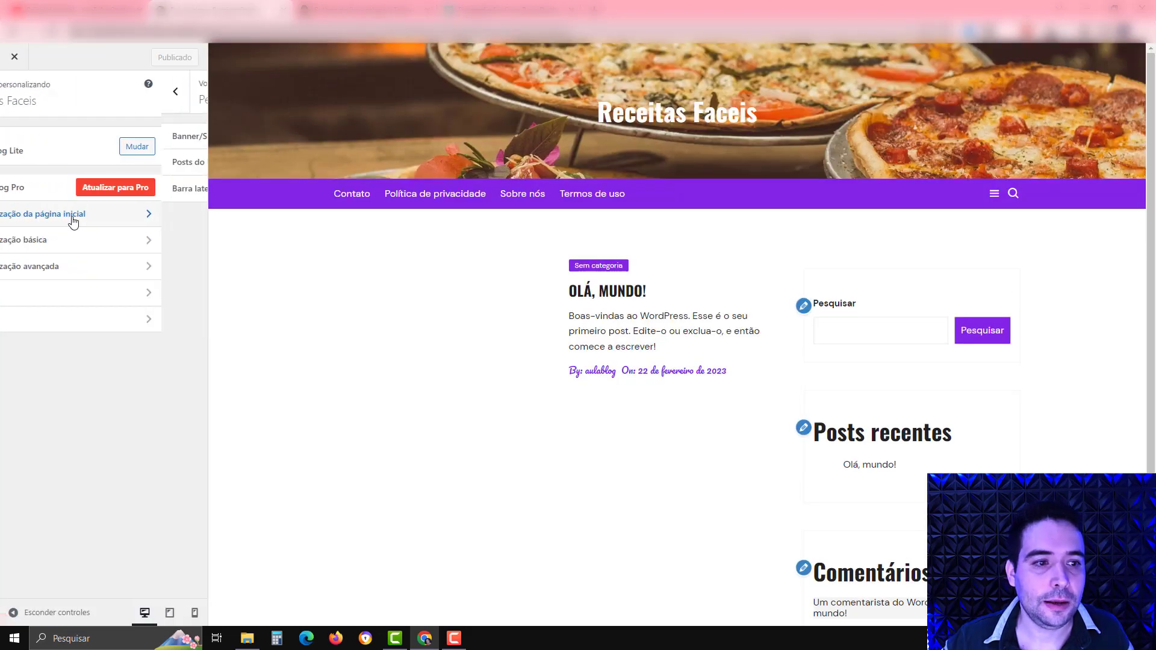
click(88, 143)
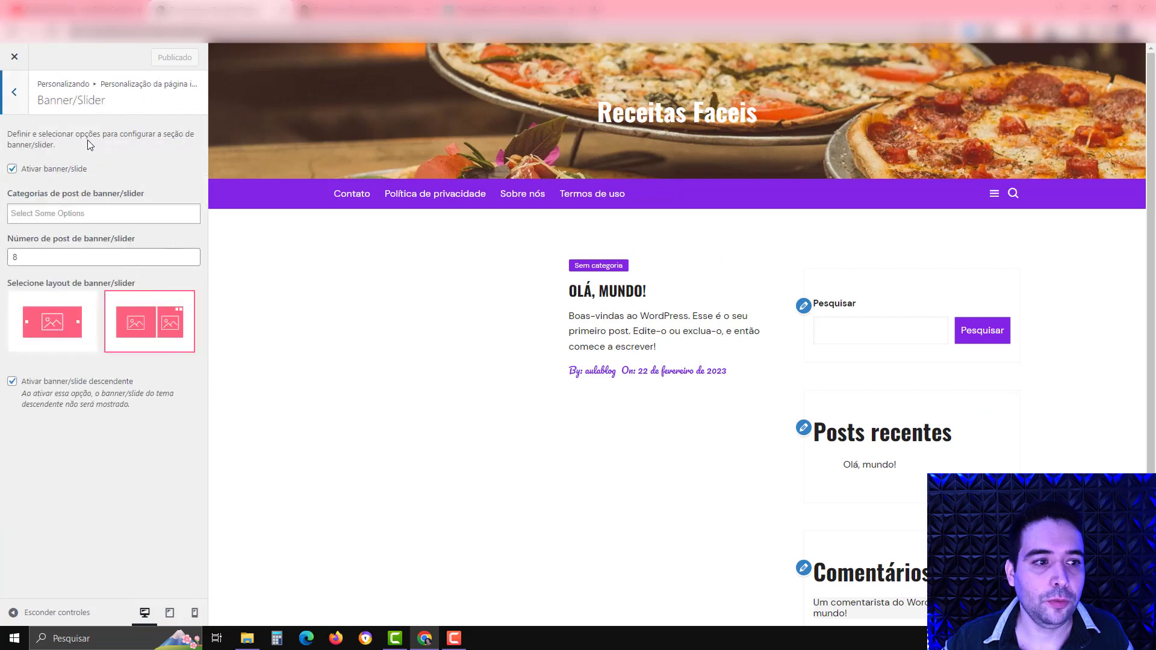
click(56, 215)
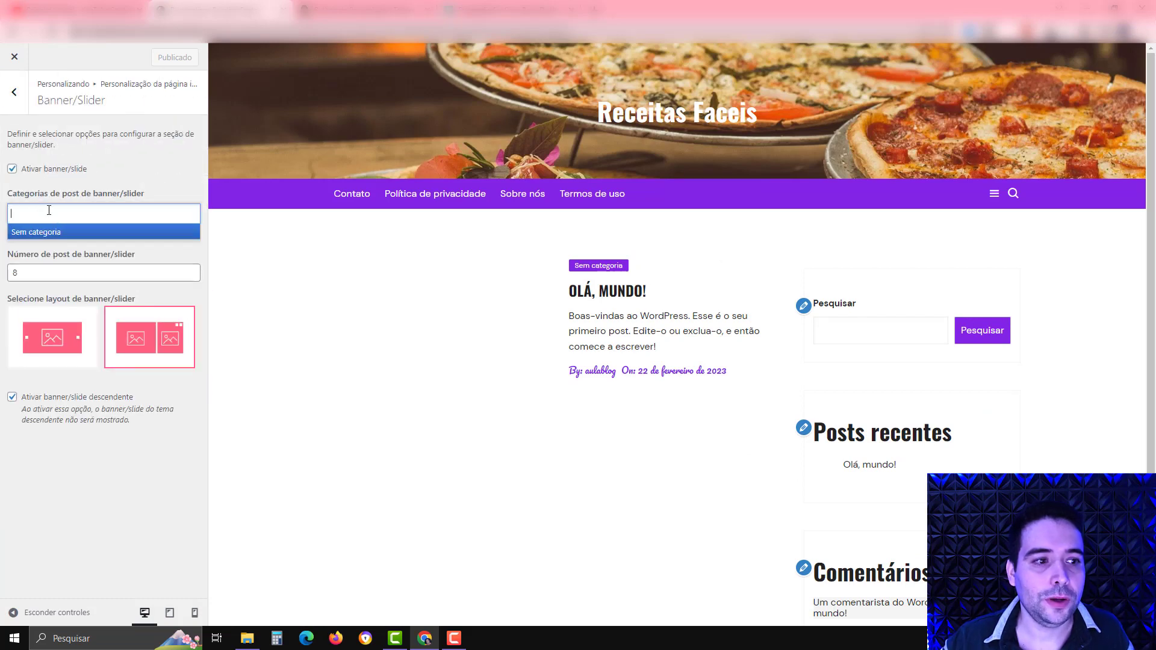
click(53, 231)
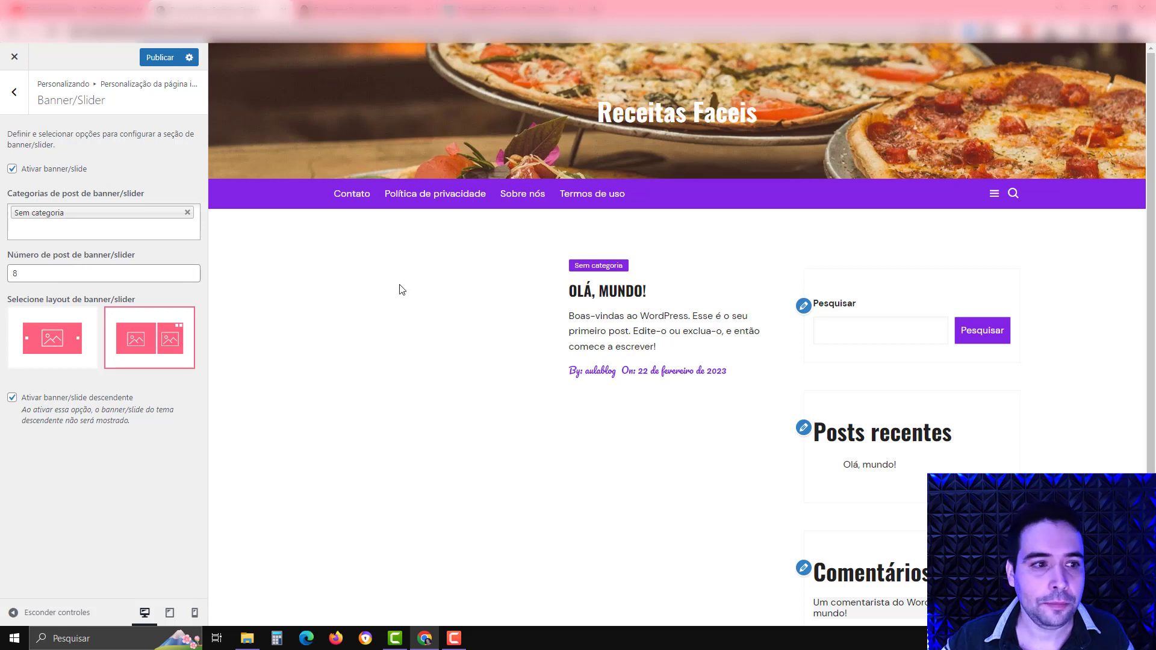
click(159, 57)
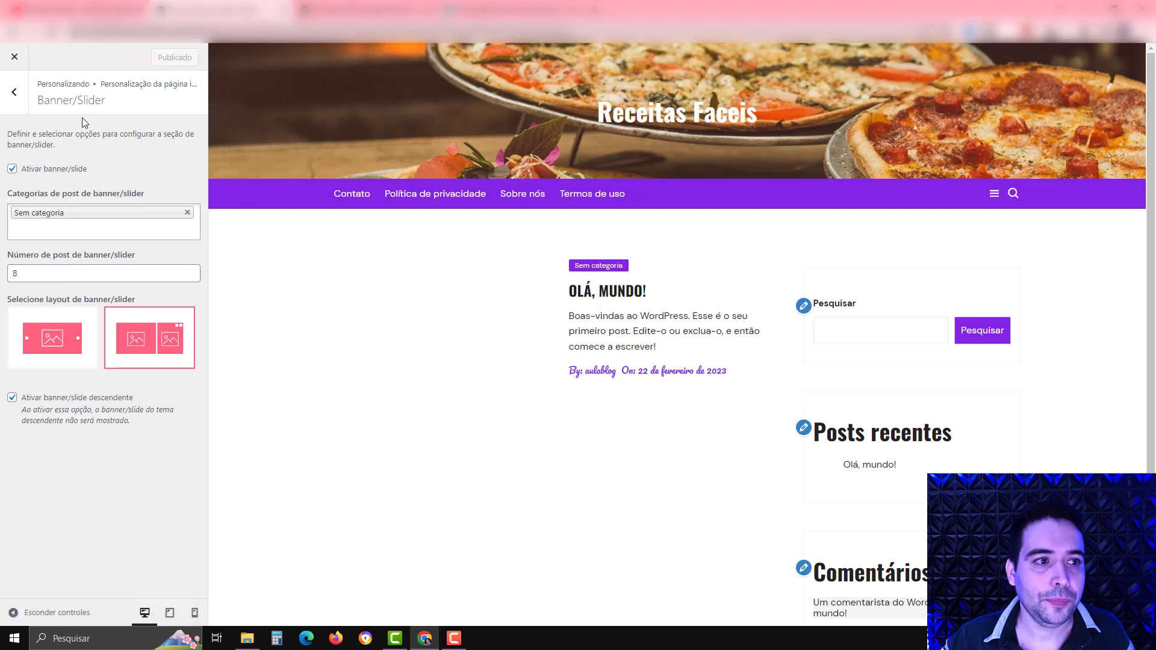
Close the theme customizer and open the live site in a new browser tab.
click(14, 93)
click(14, 92)
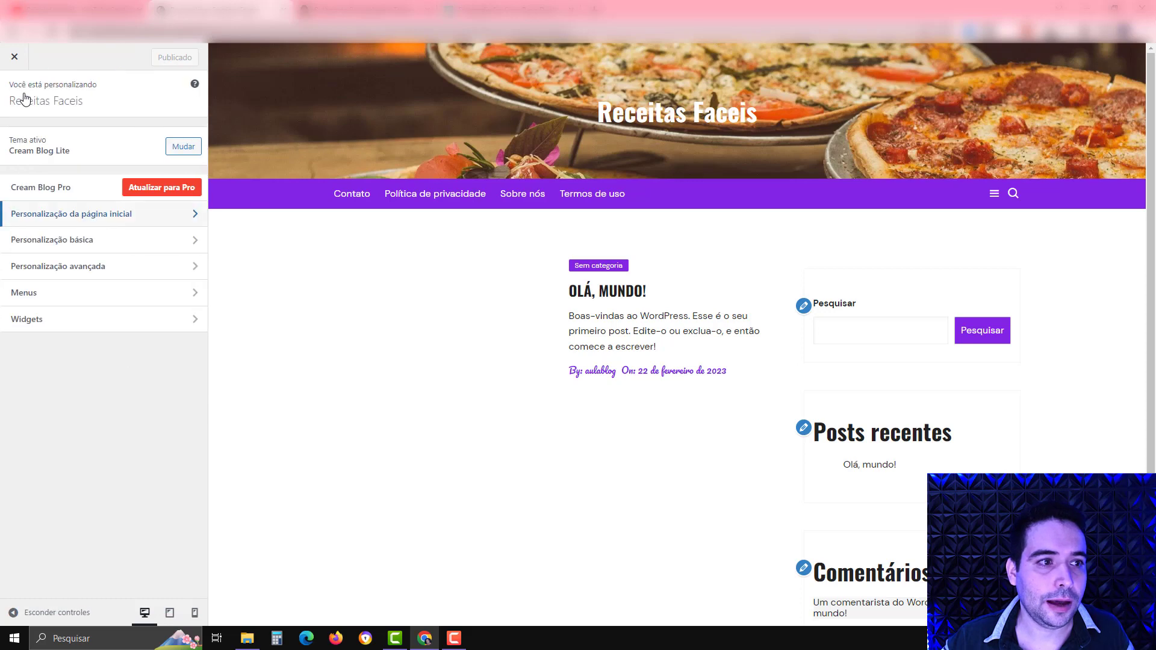
click(21, 67)
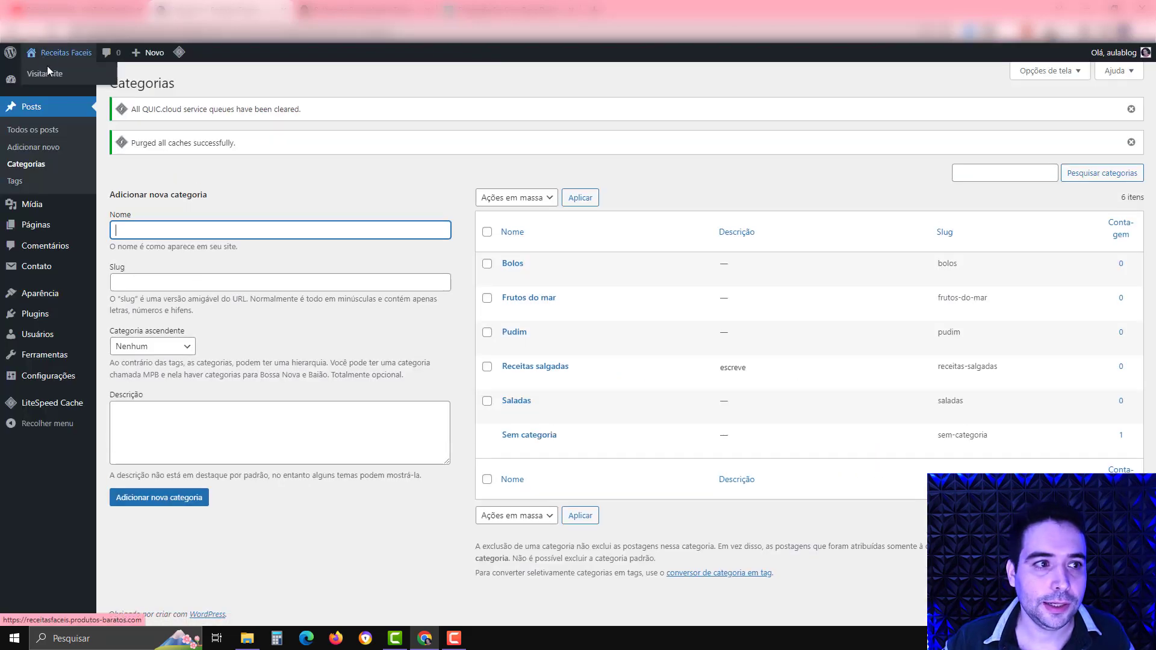
right_click(43, 73)
click(58, 87)
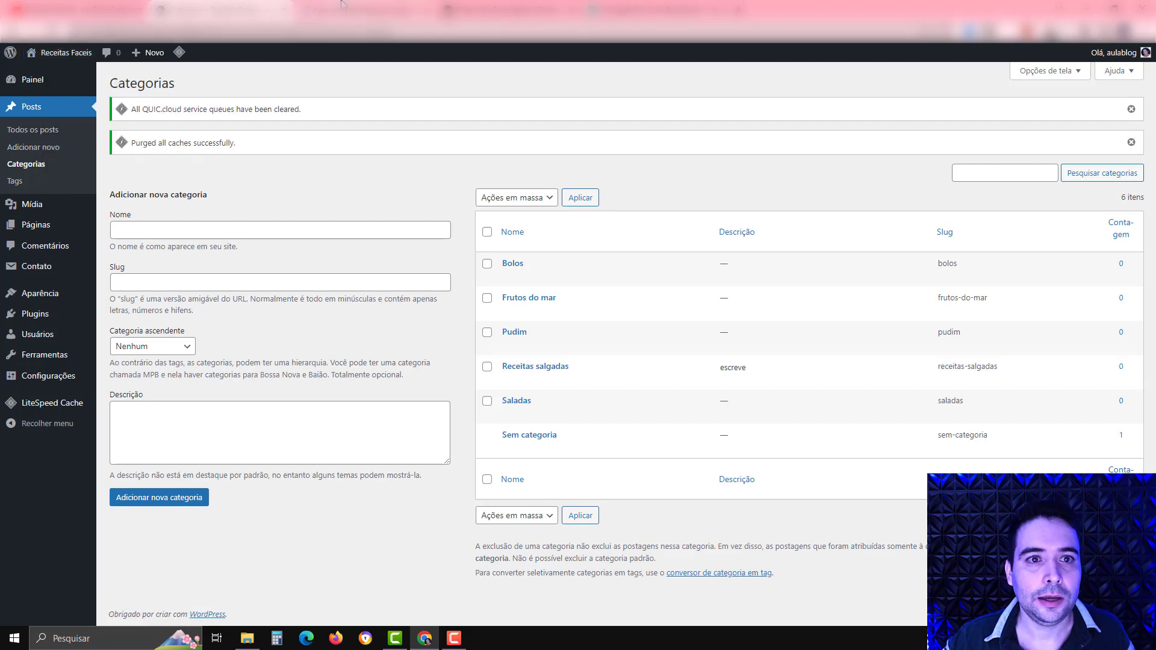
click(364, 9)
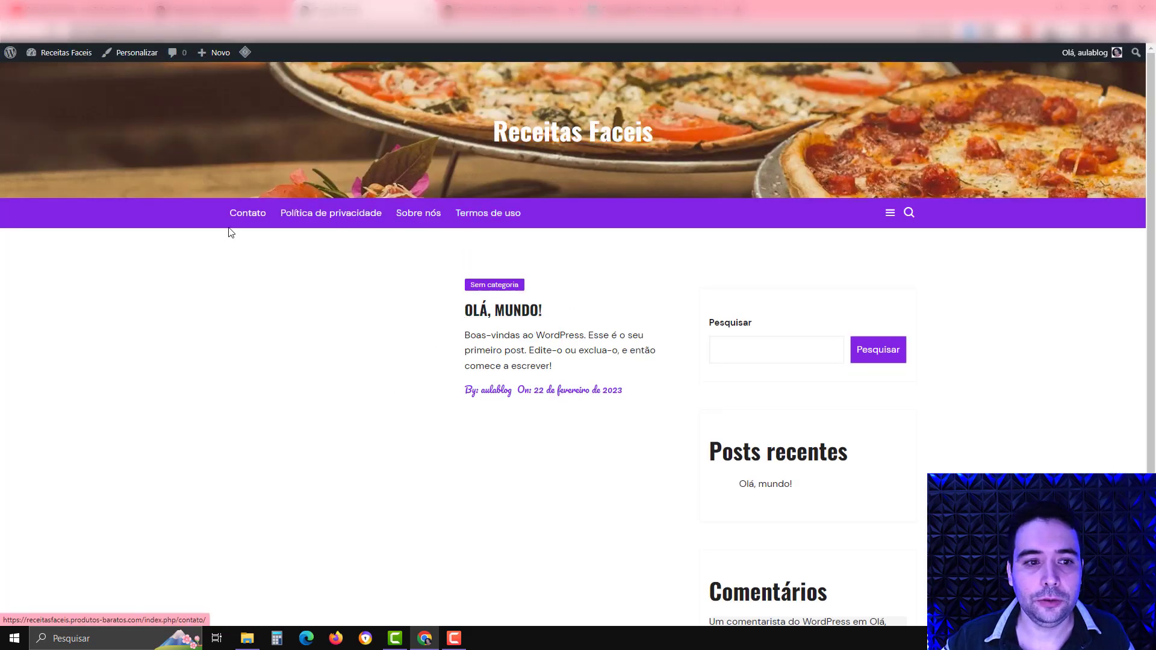
Review the Termos de uso and Sobre nós pages on the live site.
click(498, 215)
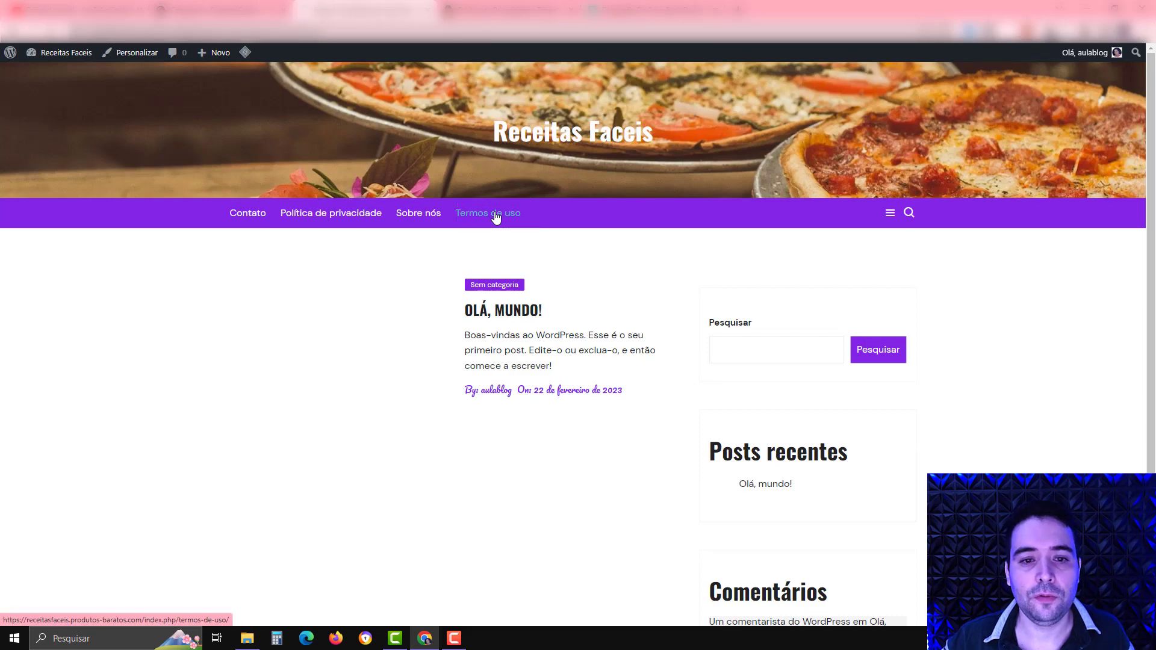
scroll(497, 283, down, 18)
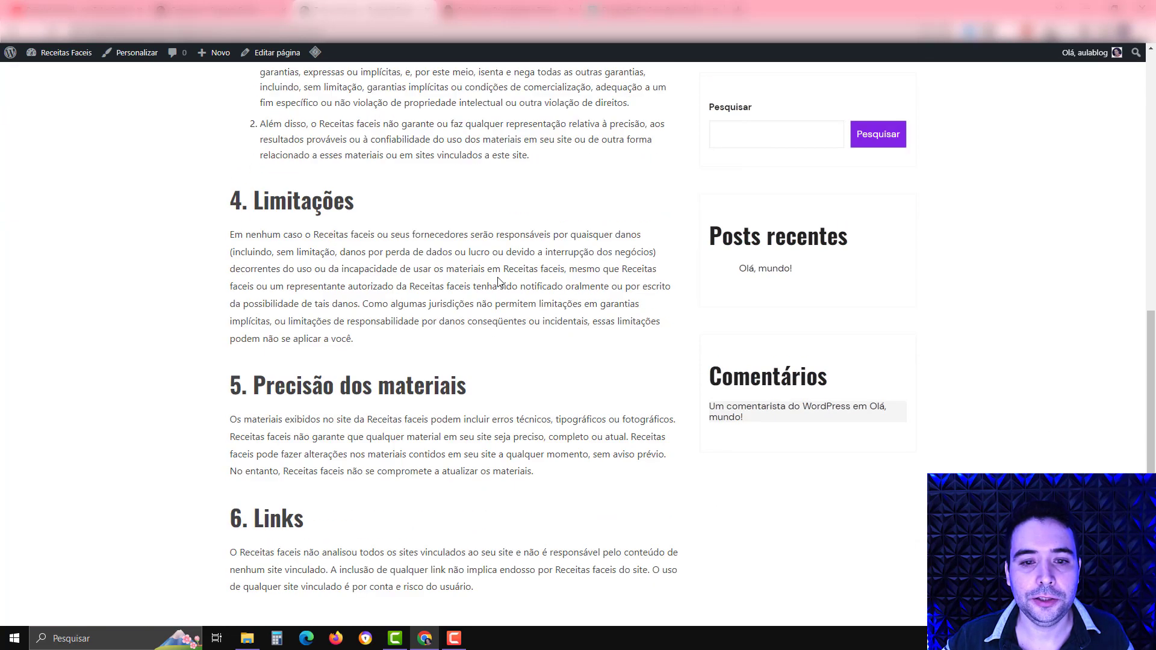
scroll(500, 282, up, 7)
scroll(500, 281, up, 10)
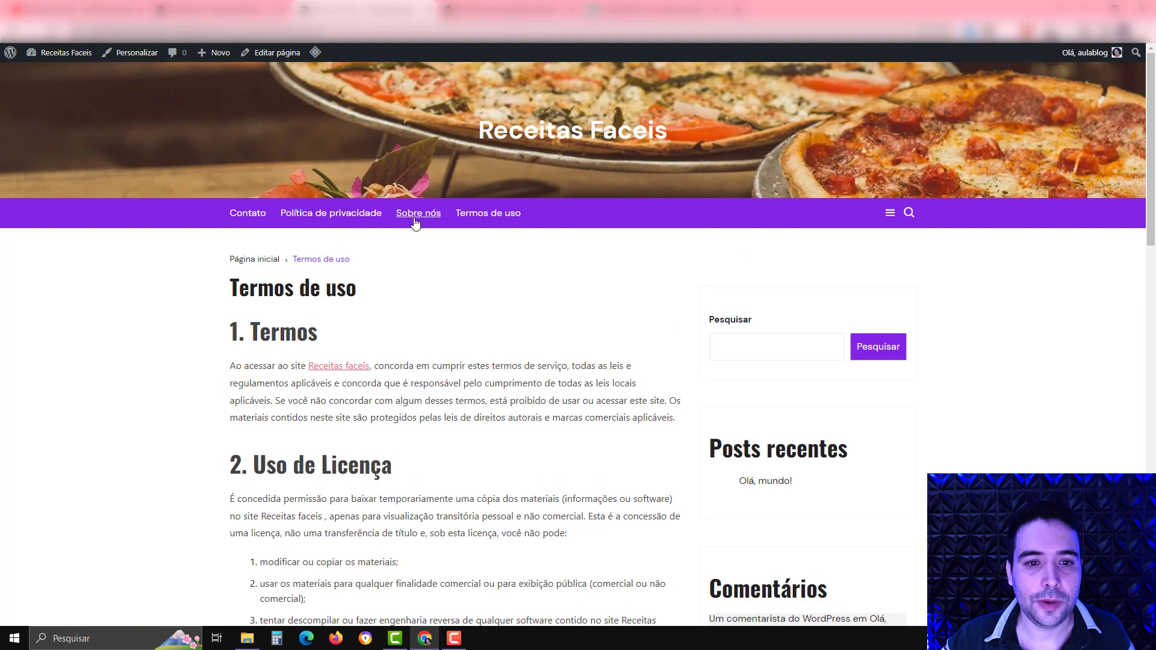
click(416, 220)
scroll(475, 323, down, 3)
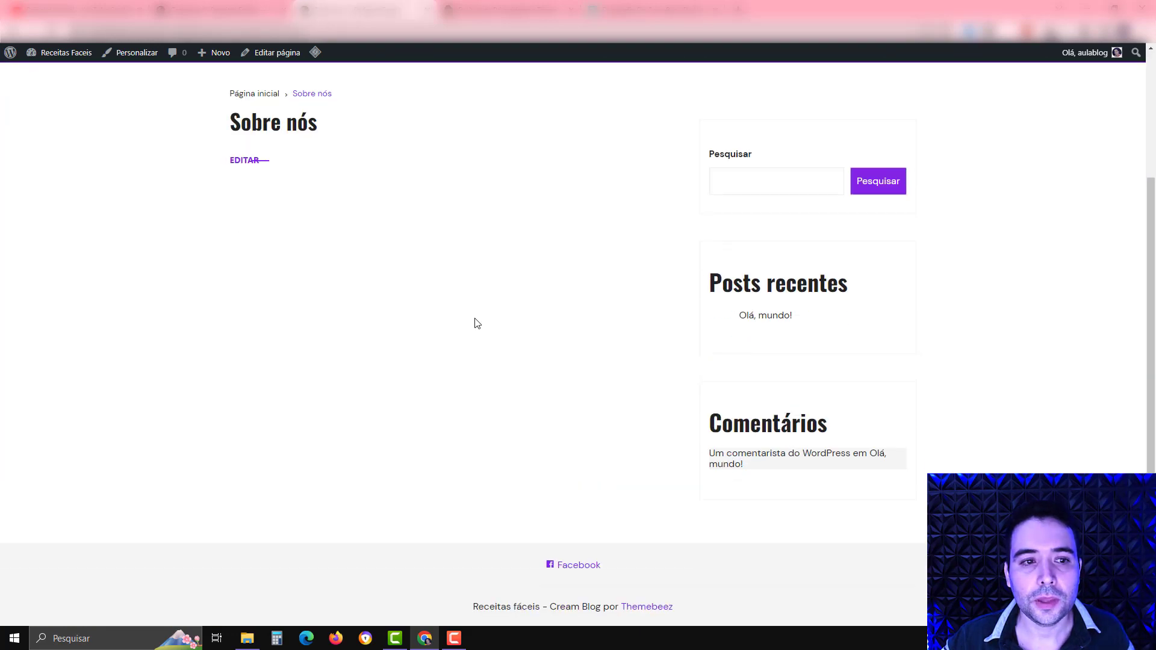
scroll(475, 323, up, 3)
Review the Política de privacidade and Contato pages on the live site and return to the homepage.
click(313, 221)
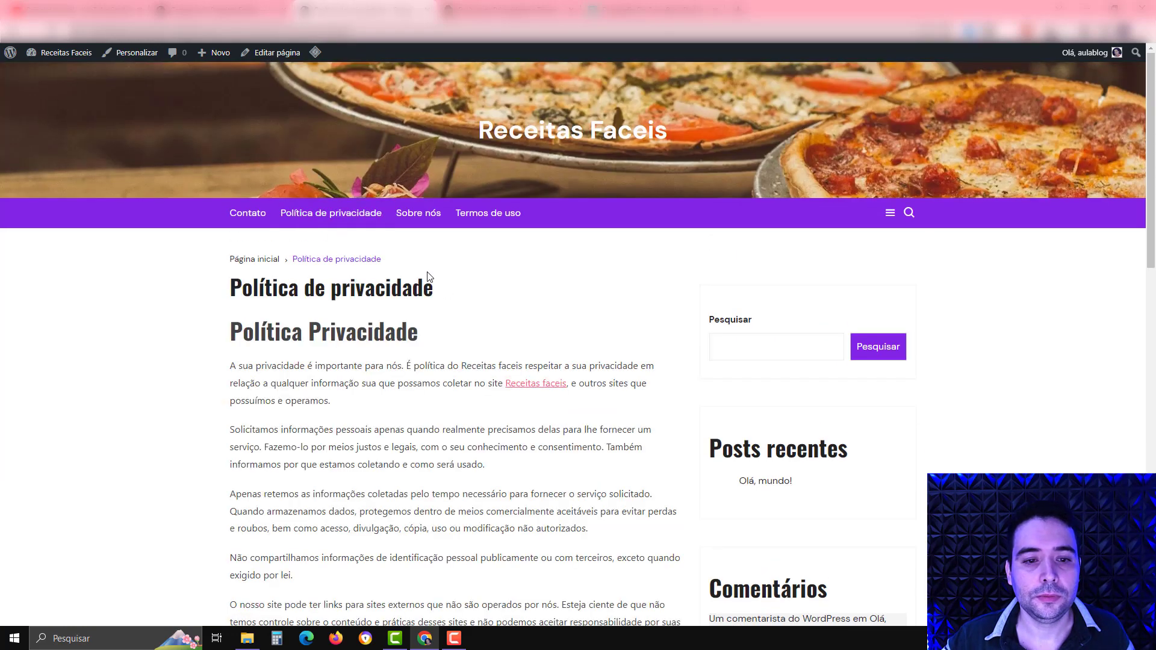
scroll(274, 209, down, 6)
scroll(274, 209, up, 5)
click(249, 155)
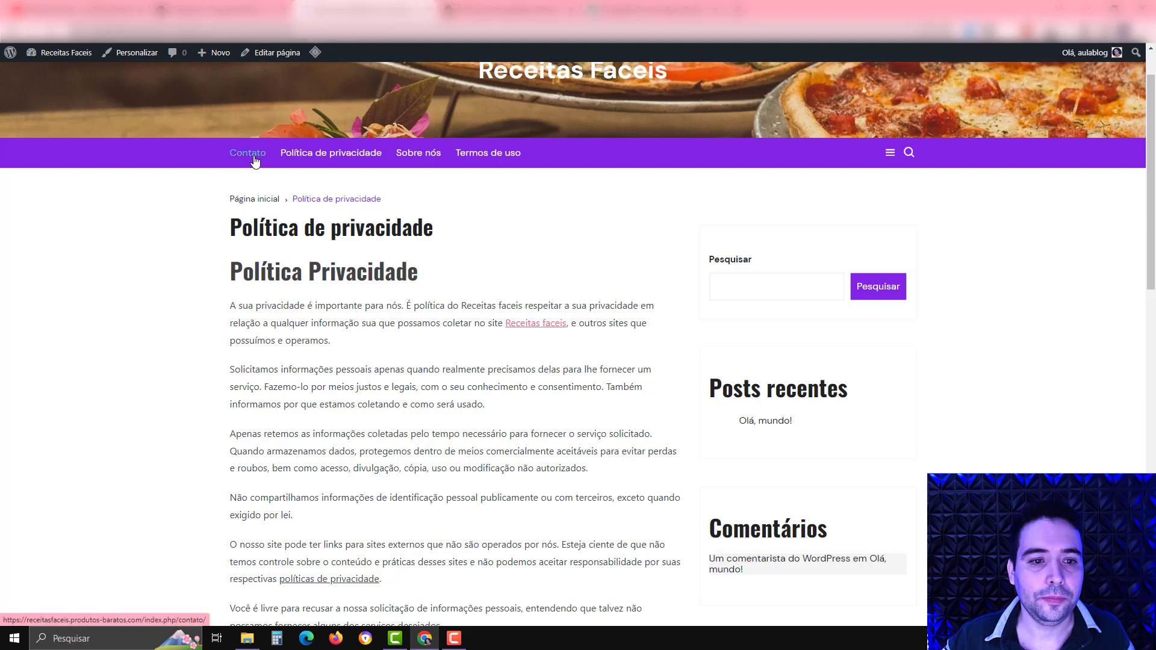
scroll(521, 287, down, 3)
scroll(522, 330, up, 3)
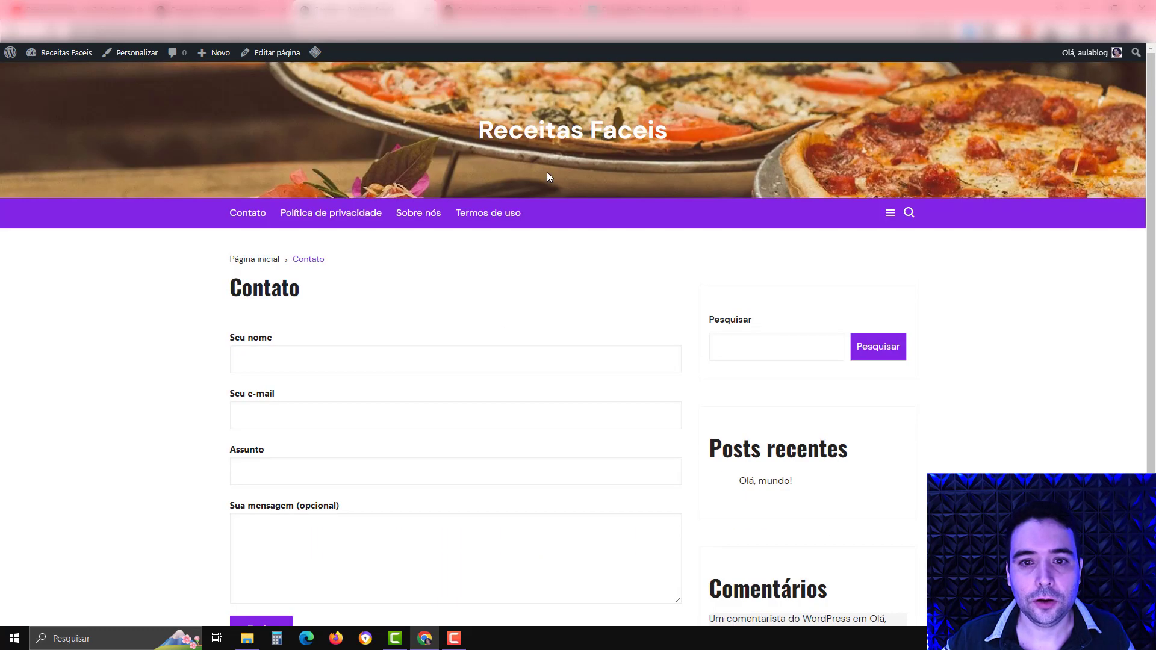
click(549, 139)
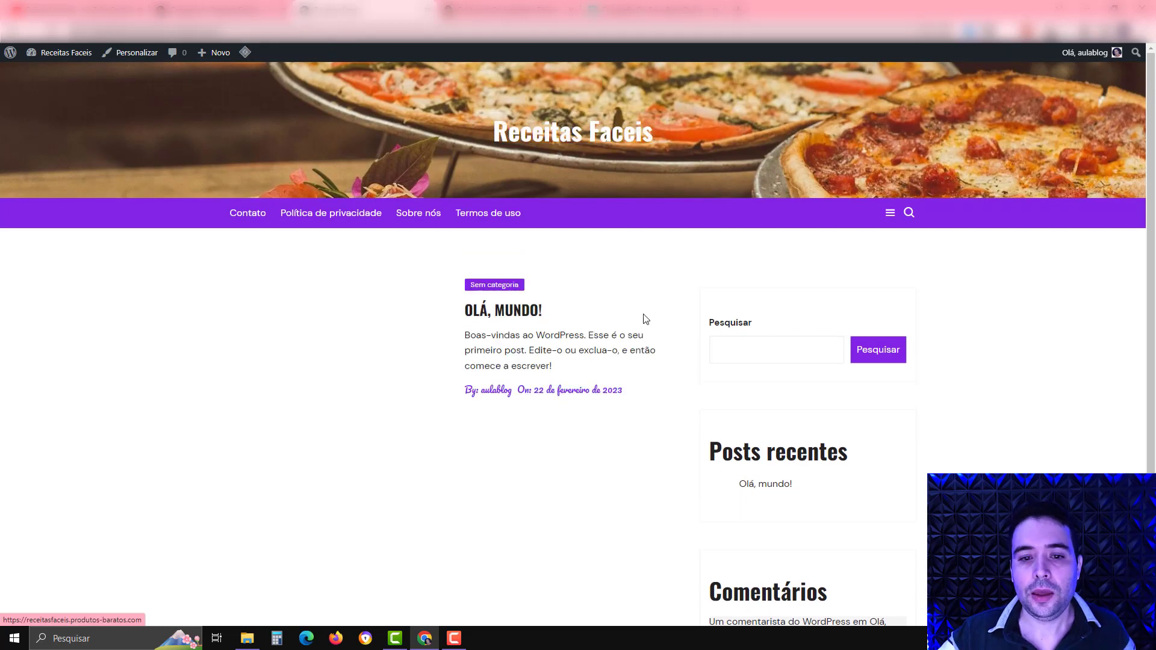